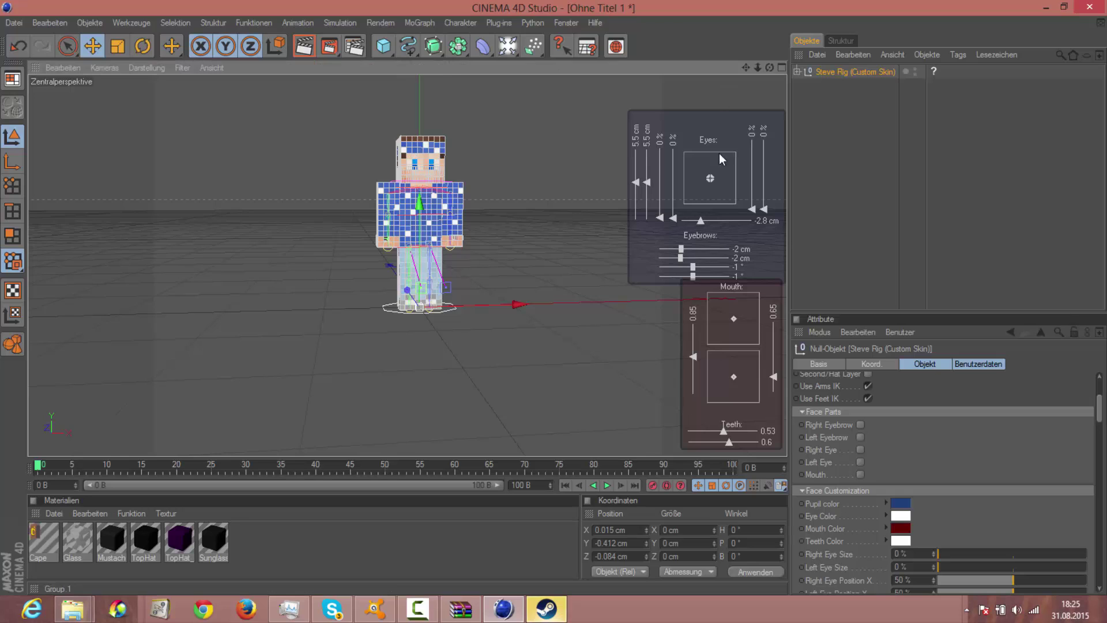
- Enable Sword (Right) among the tools of the Steve Rig (Custom Skin)
scroll(718, 153, up, 3)
scroll(874, 451, down, 10)
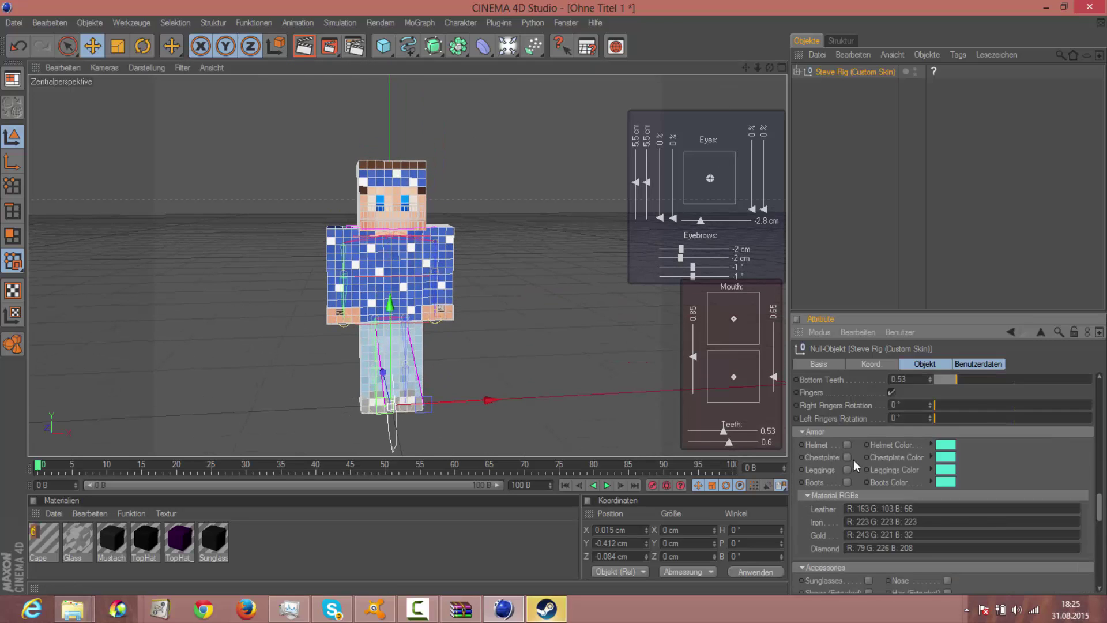
scroll(853, 460, down, 5)
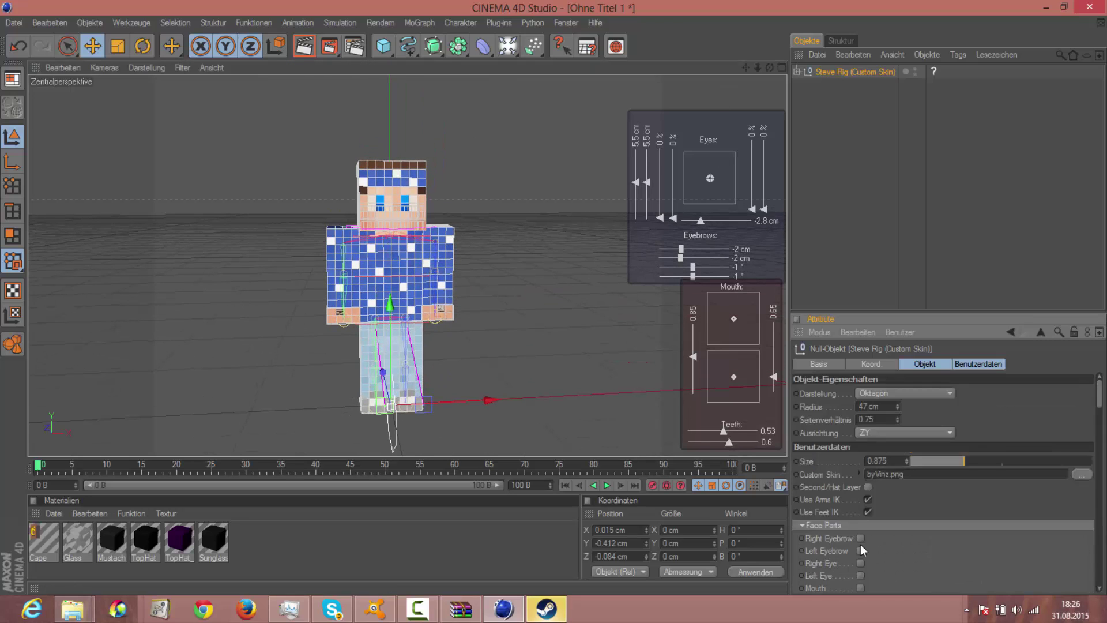
click(868, 478)
- Add the OverHead Softbox and Softbox light presets from the content library to the scene
drag(770, 67, 796, 57)
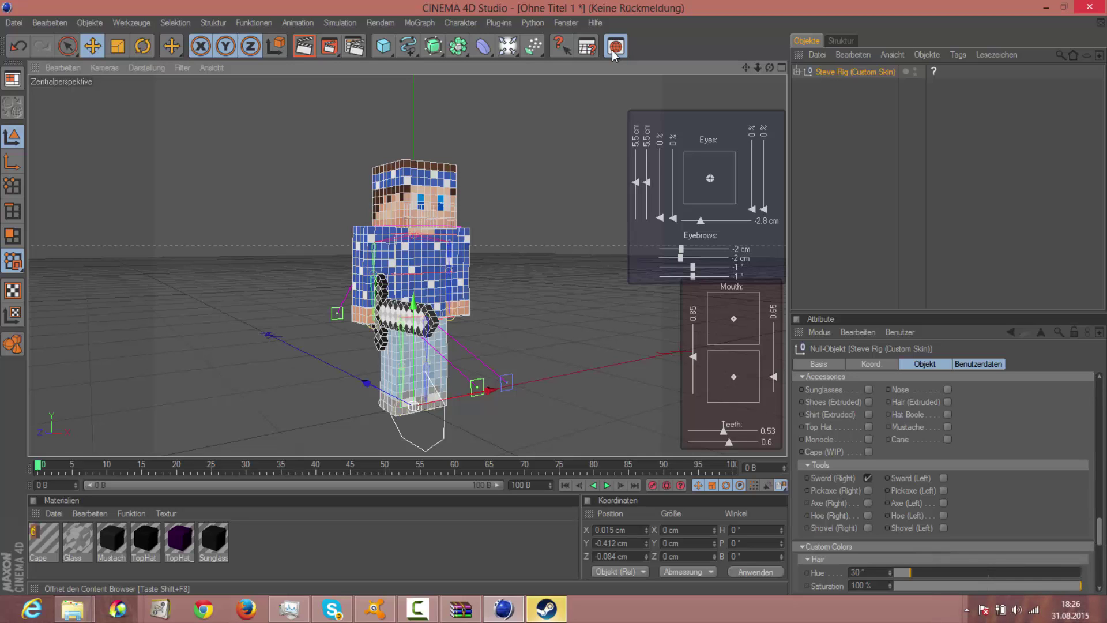
click(231, 153)
double_click(384, 319)
drag(460, 53, 949, 60)
double_click(854, 392)
click(1055, 56)
click(65, 584)
click(1047, 7)
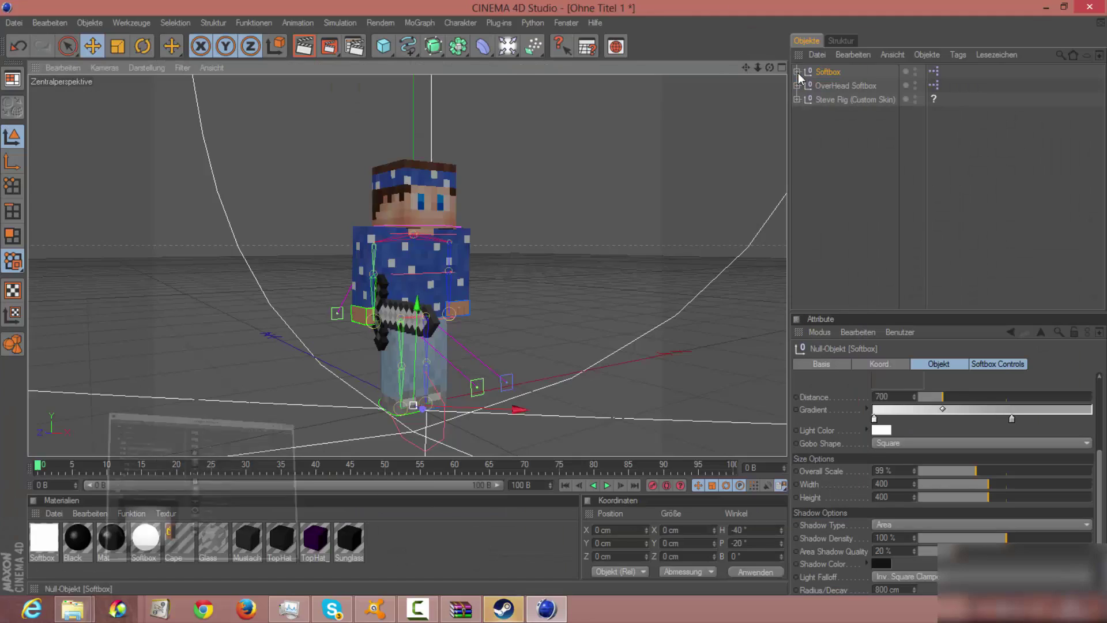
- Set the file format for saved renders to PNG in the render settings
right_drag(746, 68, 724, 67)
drag(746, 67, 720, 86)
click(355, 46)
click(353, 98)
click(323, 202)
- Set the render output size to 1920 x 1080 pixels using a preset
click(151, 53)
click(398, 71)
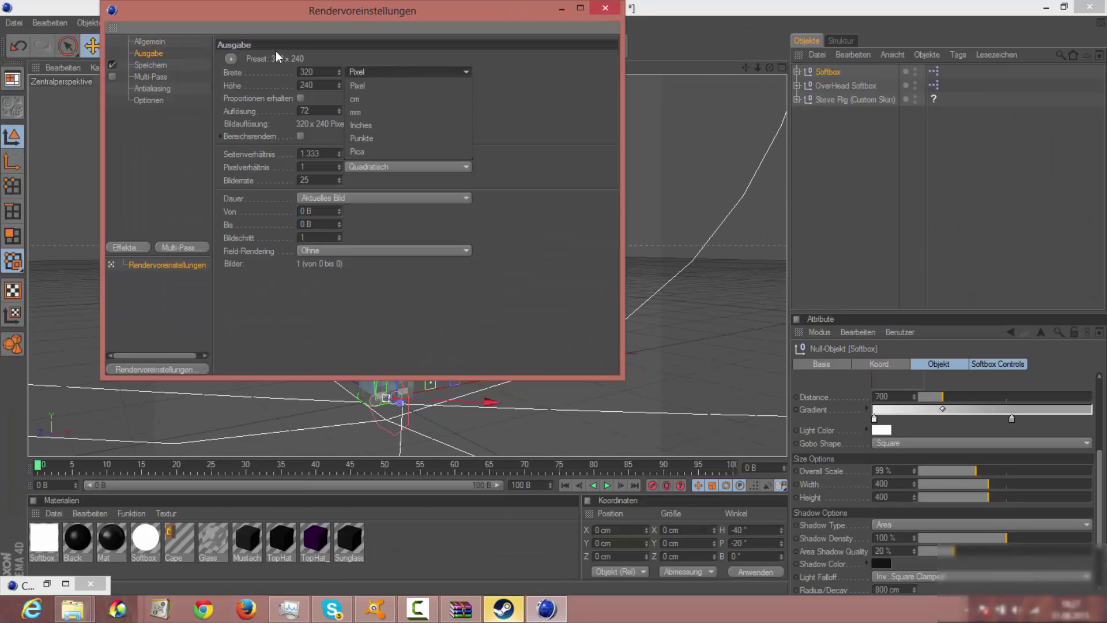
click(231, 59)
mouse_move(280, 104)
click(336, 362)
- Add the Ambient Occlusion and Global Illumination effects to the render settings and close them
click(151, 64)
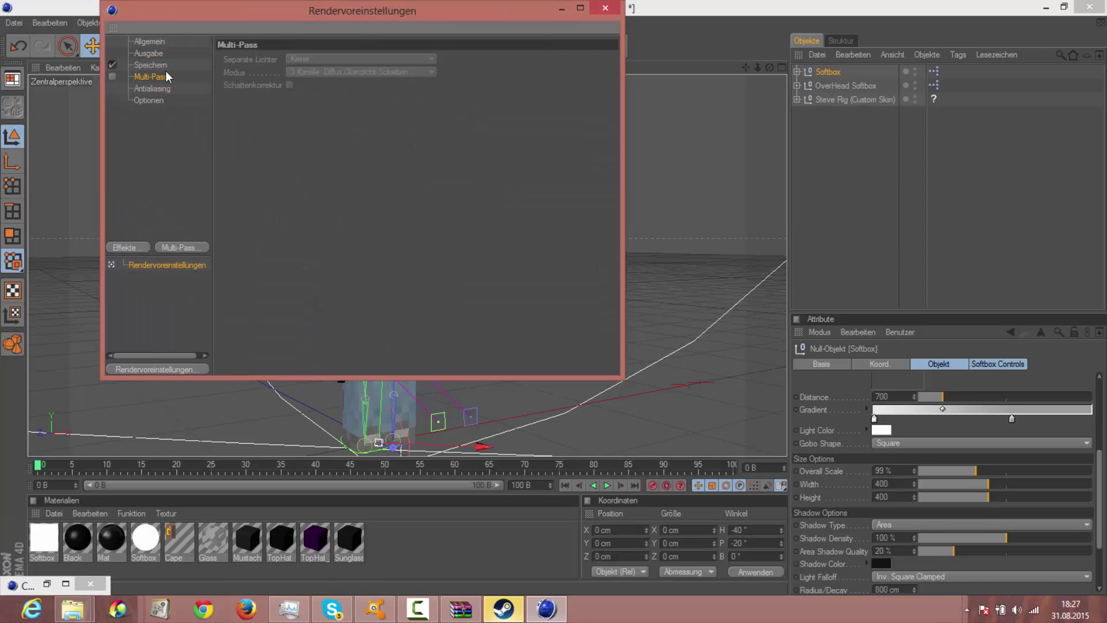
click(151, 54)
click(152, 88)
click(134, 247)
click(183, 242)
click(136, 247)
click(187, 336)
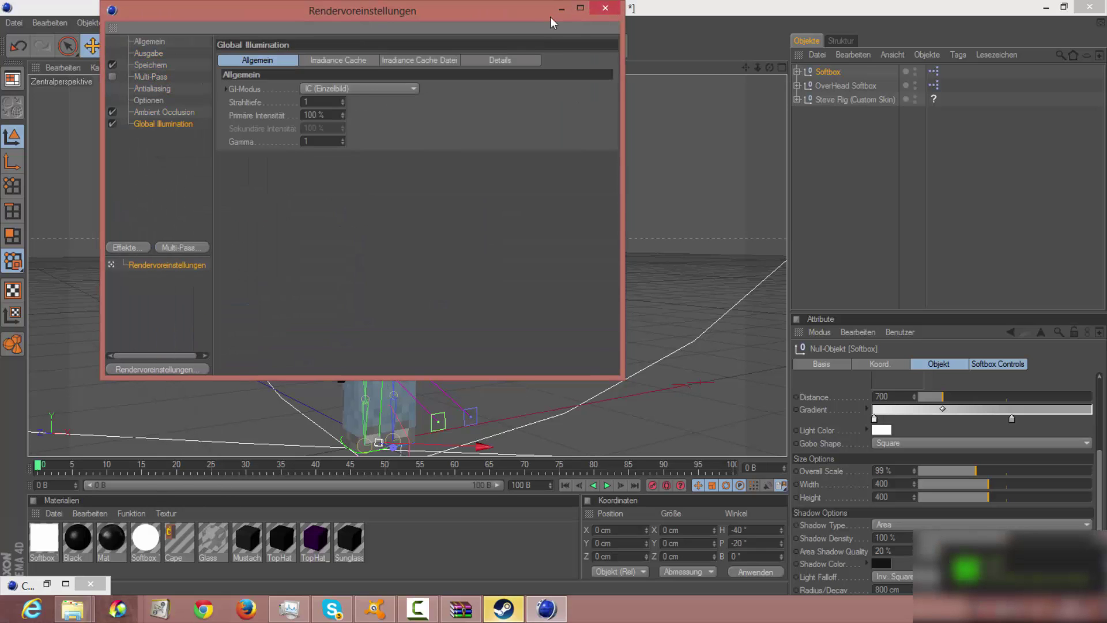
click(606, 8)
- Move the Right Arm control to about X -8.8 cm, Z 4.5 cm so the arm bends and the sword points upward
click(856, 100)
click(935, 100)
click(856, 100)
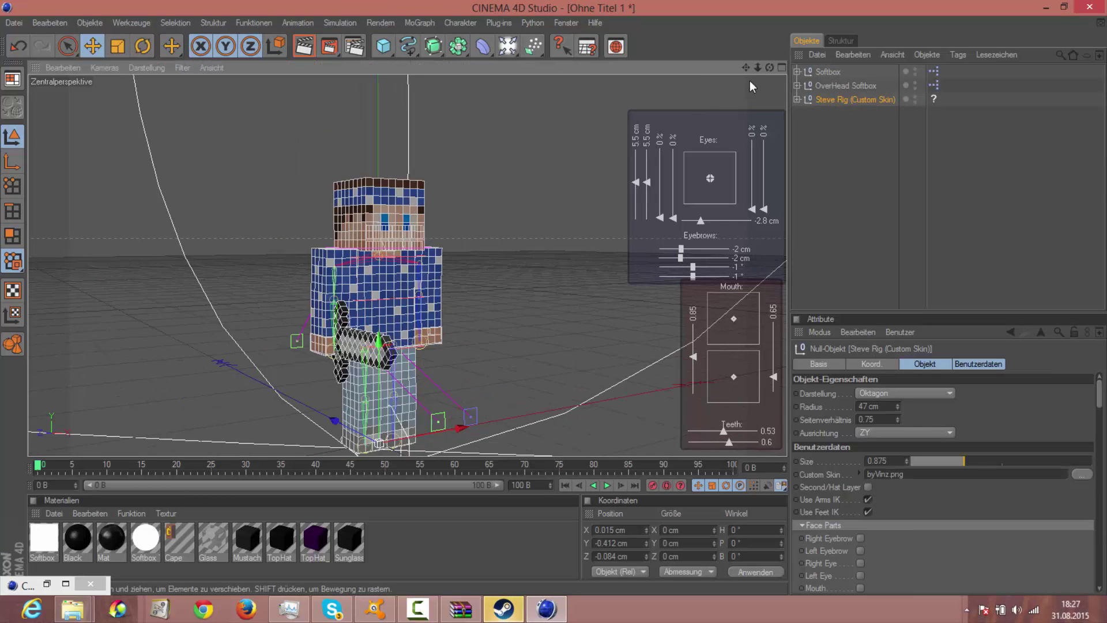
drag(770, 68, 749, 69)
drag(758, 67, 738, 61)
click(348, 366)
click(300, 355)
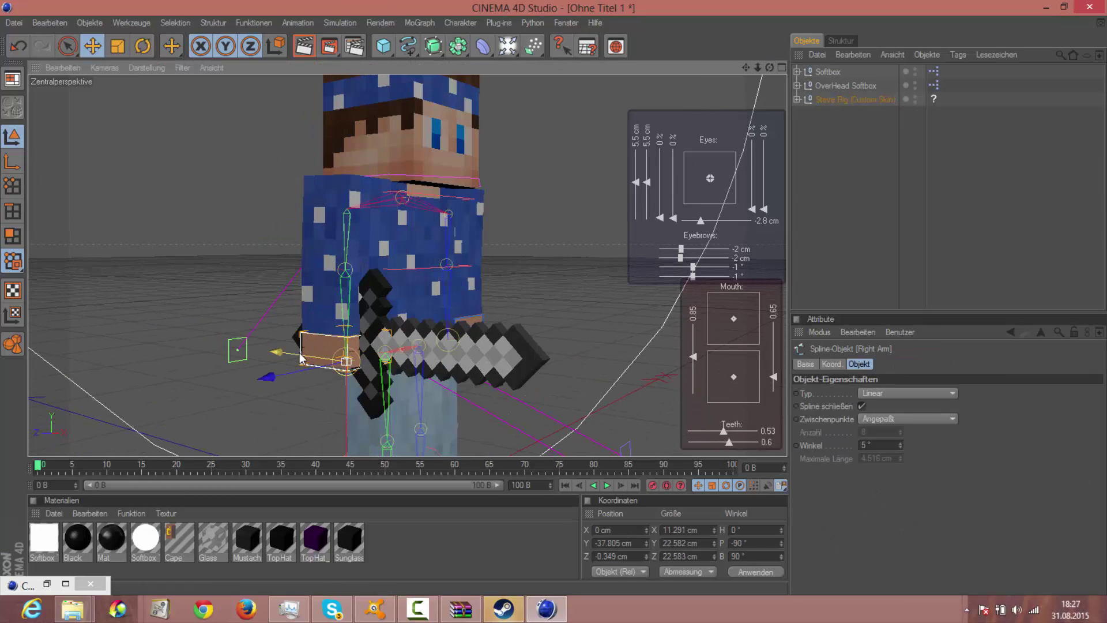
drag(301, 356, 315, 358)
drag(359, 385, 304, 349)
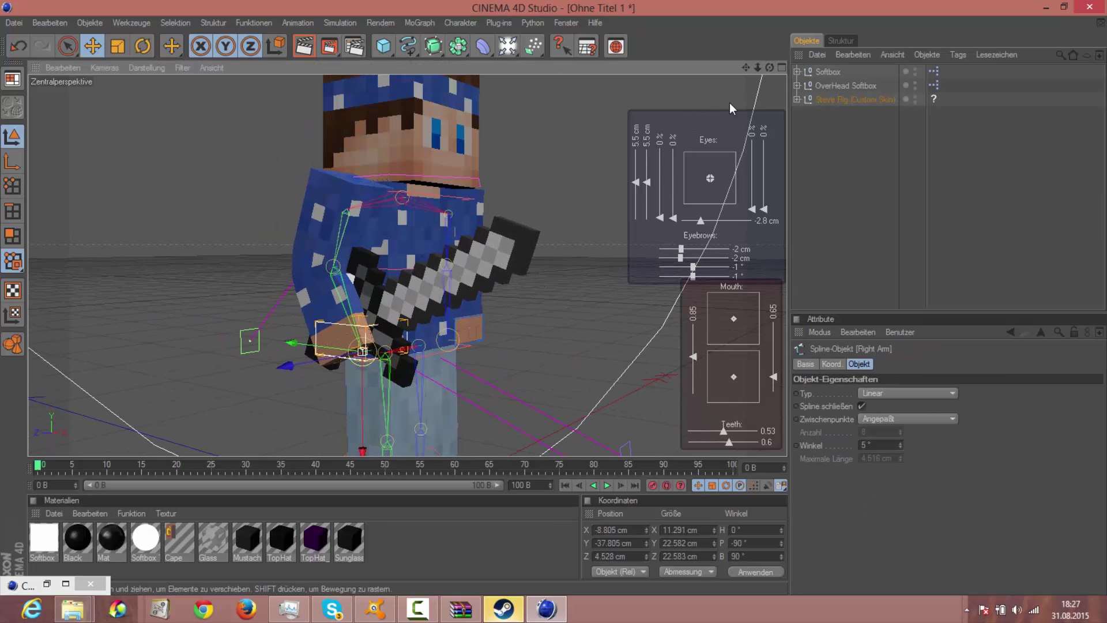
- Render a viewport preview of the whole character from the front
drag(770, 68, 689, 74)
drag(758, 68, 701, 92)
click(306, 50)
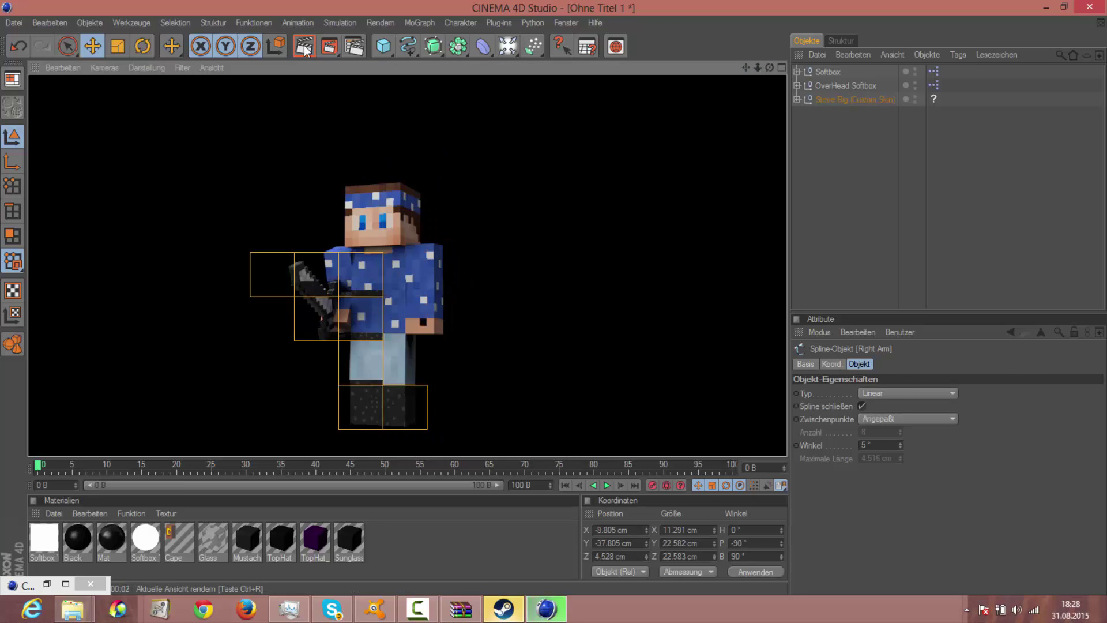
- Try the rig's Second/Hat Layer option with a test render of the viewport
click(854, 100)
click(868, 487)
click(305, 47)
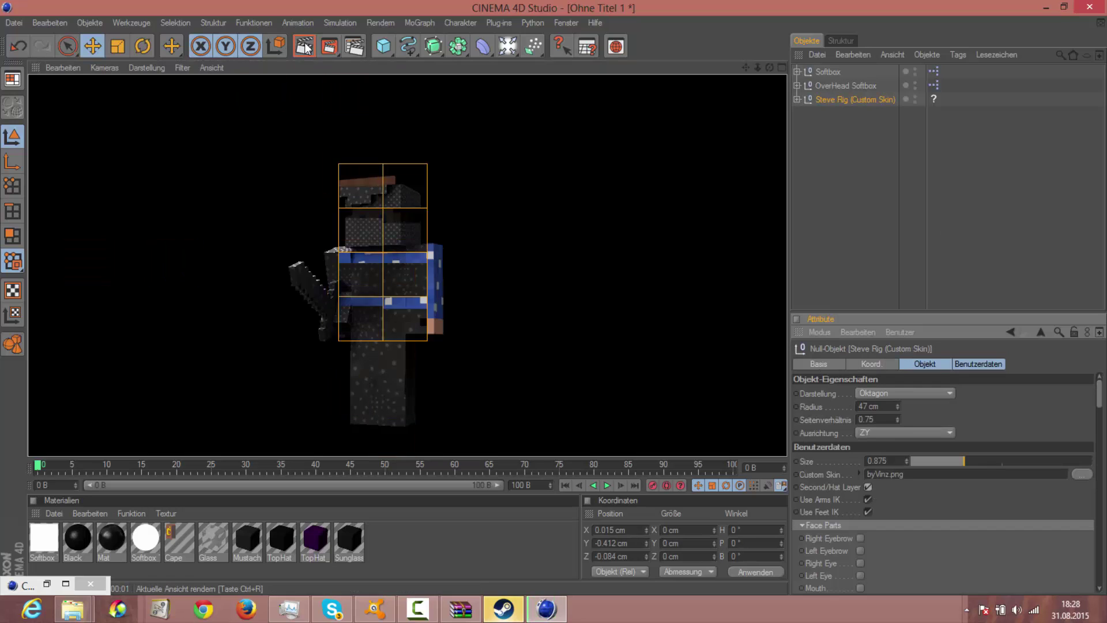
click(869, 487)
click(851, 191)
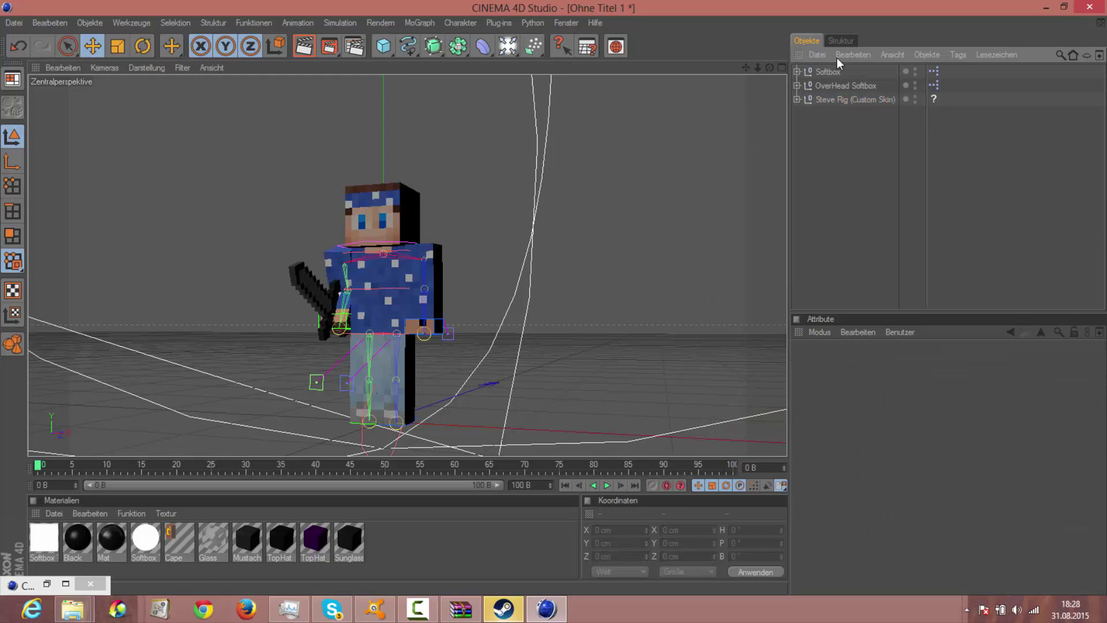
- Pose the left arm by moving its Left Arm spline control so the elbow bends and the hand comes forward
click(854, 100)
scroll(608, 250, up, 2)
scroll(608, 251, down, 2)
click(430, 331)
click(428, 316)
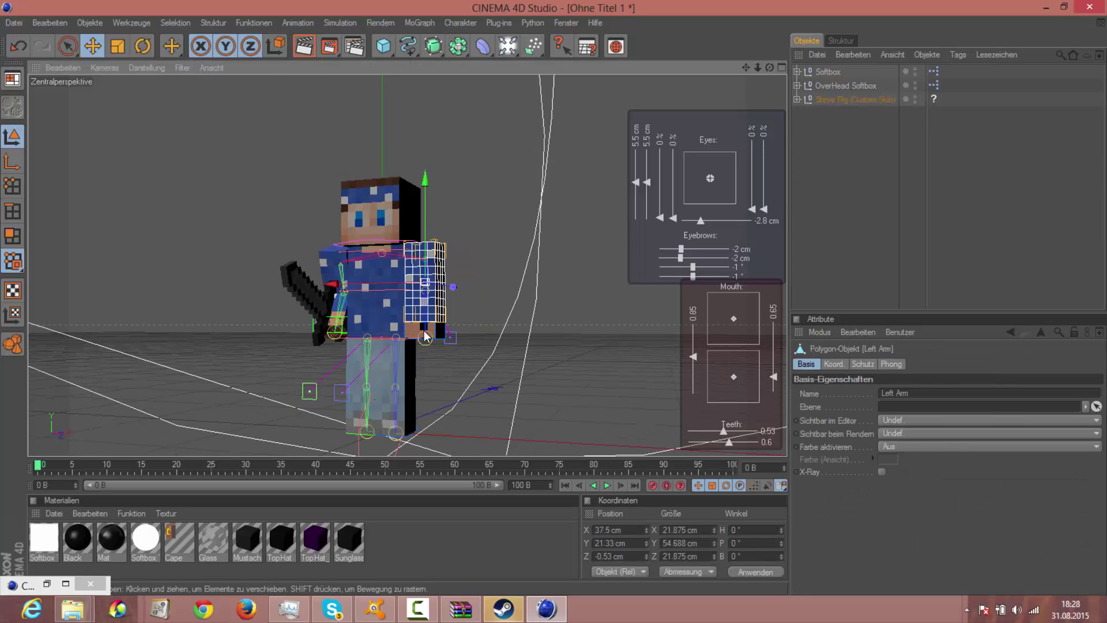
click(428, 338)
drag(770, 68, 716, 86)
drag(470, 334, 474, 334)
drag(360, 337, 374, 336)
drag(758, 68, 770, 12)
click(400, 343)
click(534, 334)
drag(523, 329, 460, 330)
drag(350, 324, 348, 281)
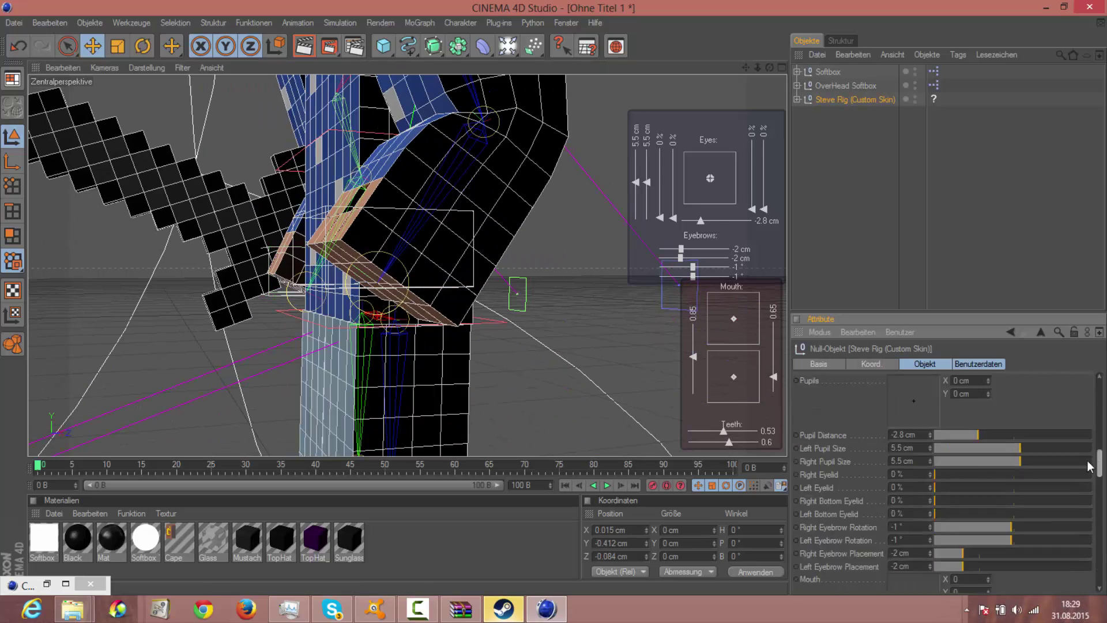
- Enable Pickaxe (Left) for the rig's left hand, with Sword (Left) turned off
scroll(946, 461, up, 5)
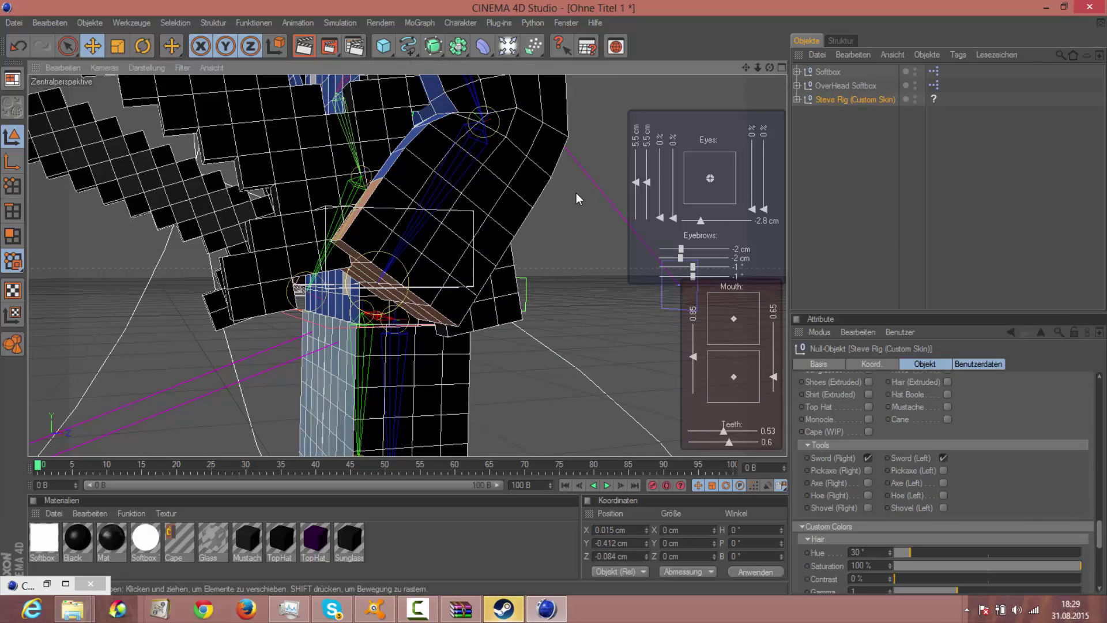
scroll(577, 193, down, 6)
drag(770, 68, 847, 83)
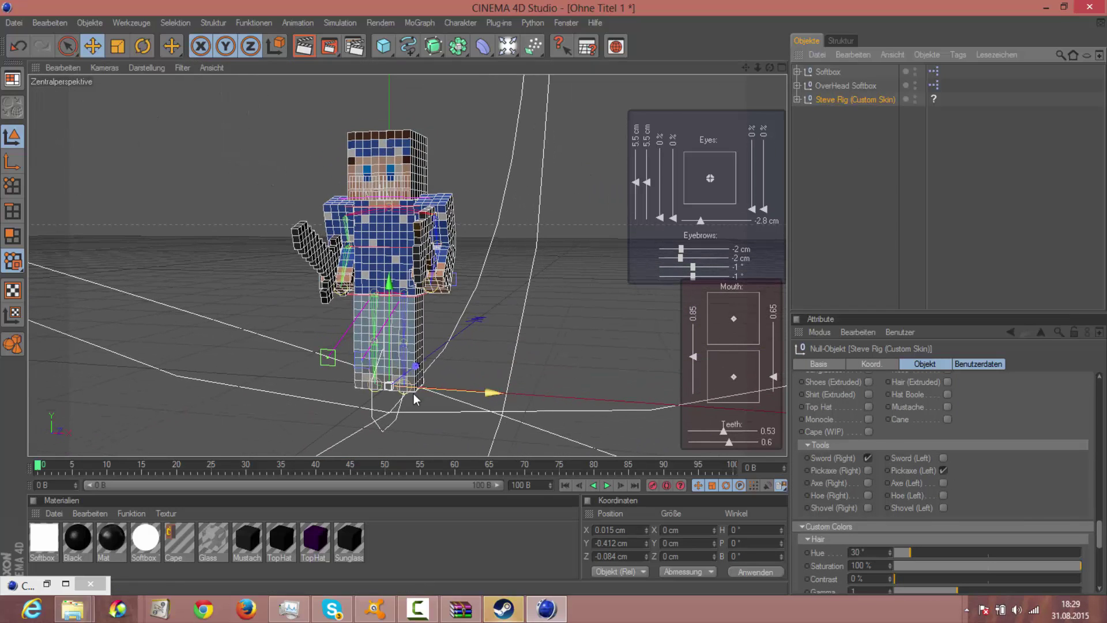
- Shift the Left Foot and Right Foot controls to offset the legs front to back in a slight stepping stance
click(357, 388)
click(396, 396)
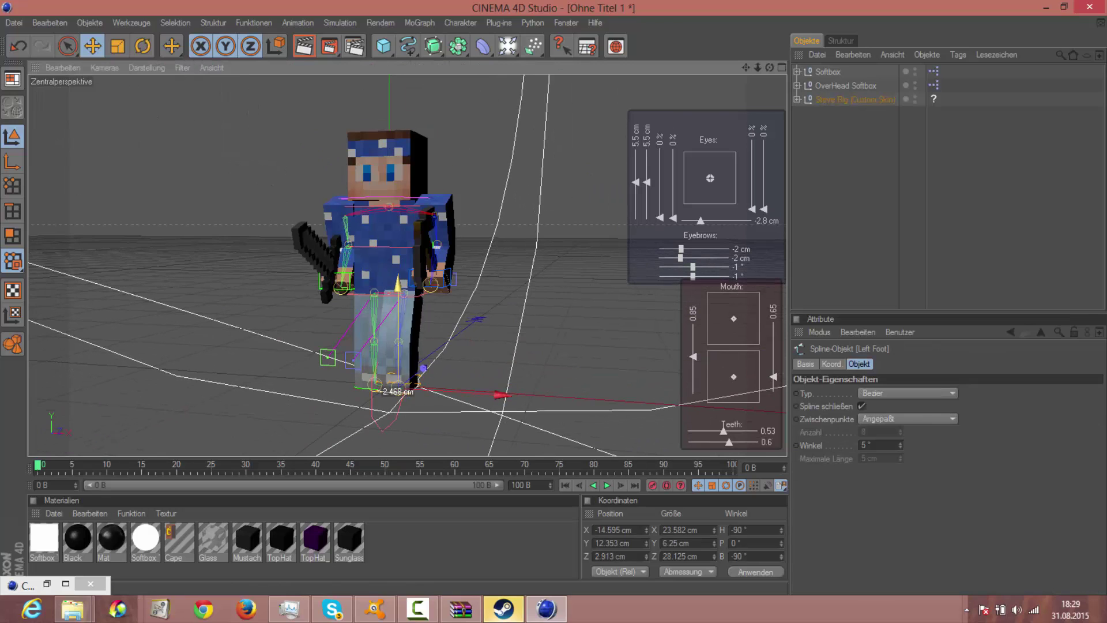
drag(770, 68, 839, 71)
click(414, 389)
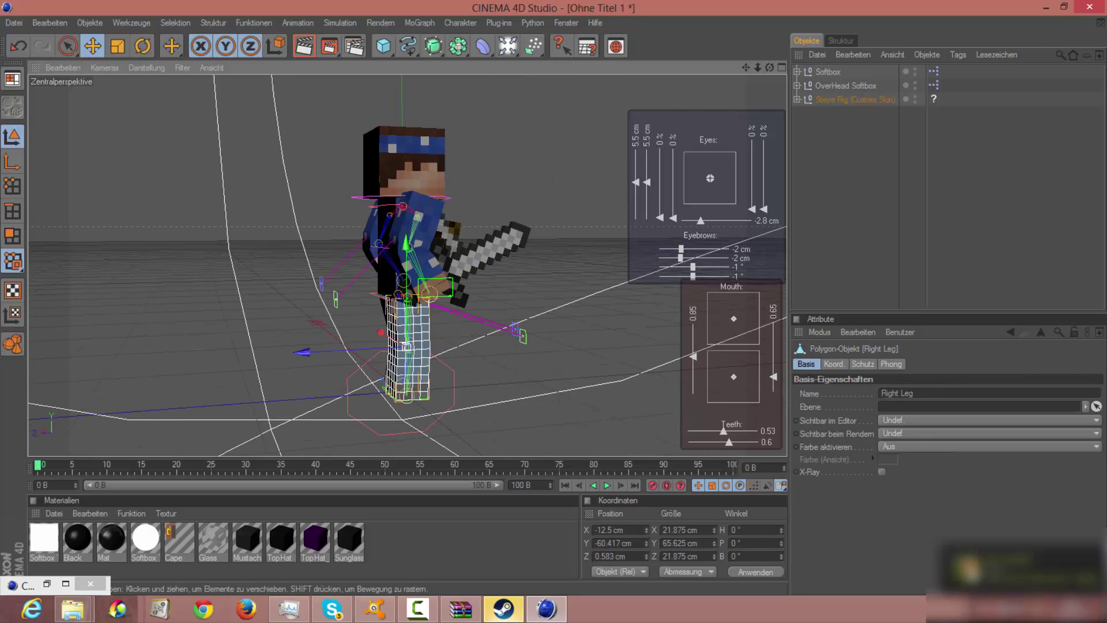
click(417, 400)
click(411, 398)
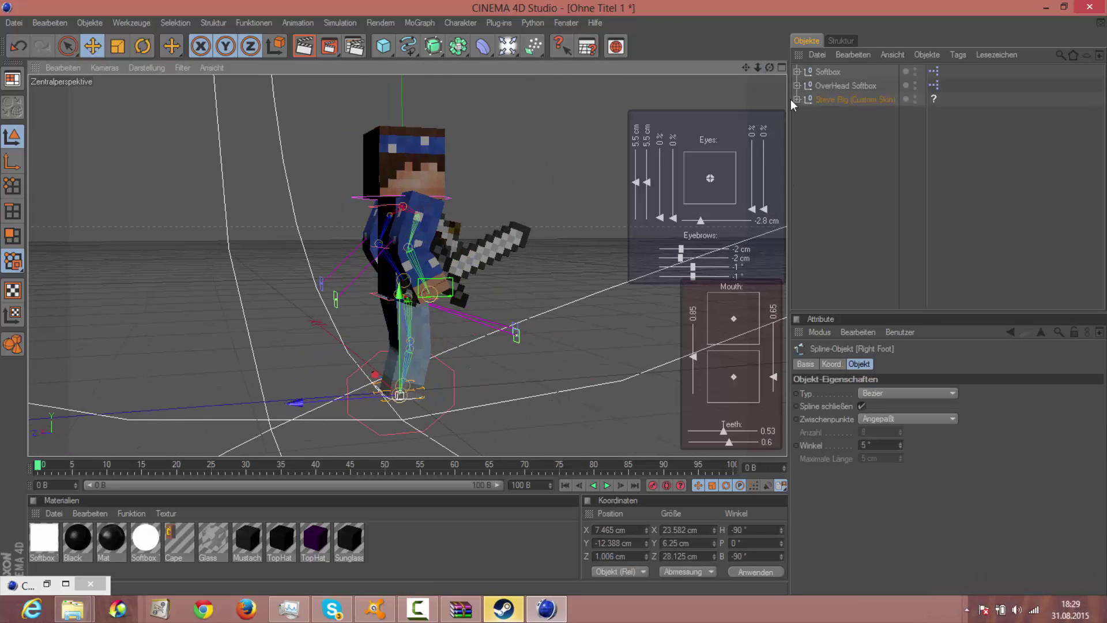
- Rotate the character's head to a heading of 15° and render a viewport preview
drag(770, 68, 687, 84)
click(452, 160)
key(r)
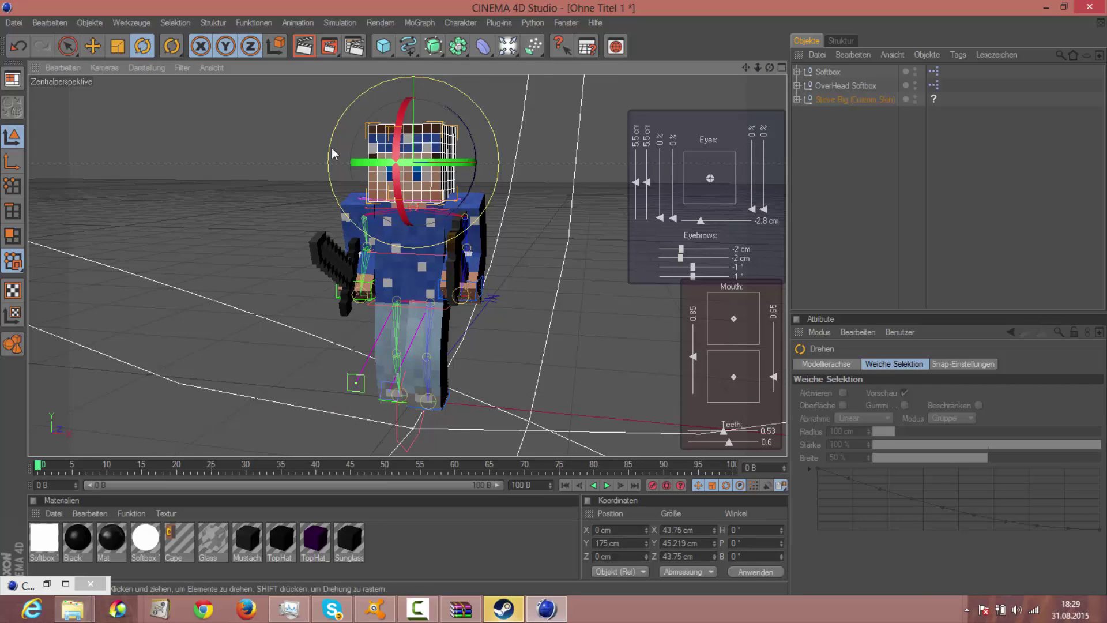
drag(420, 163, 462, 164)
drag(745, 68, 750, 69)
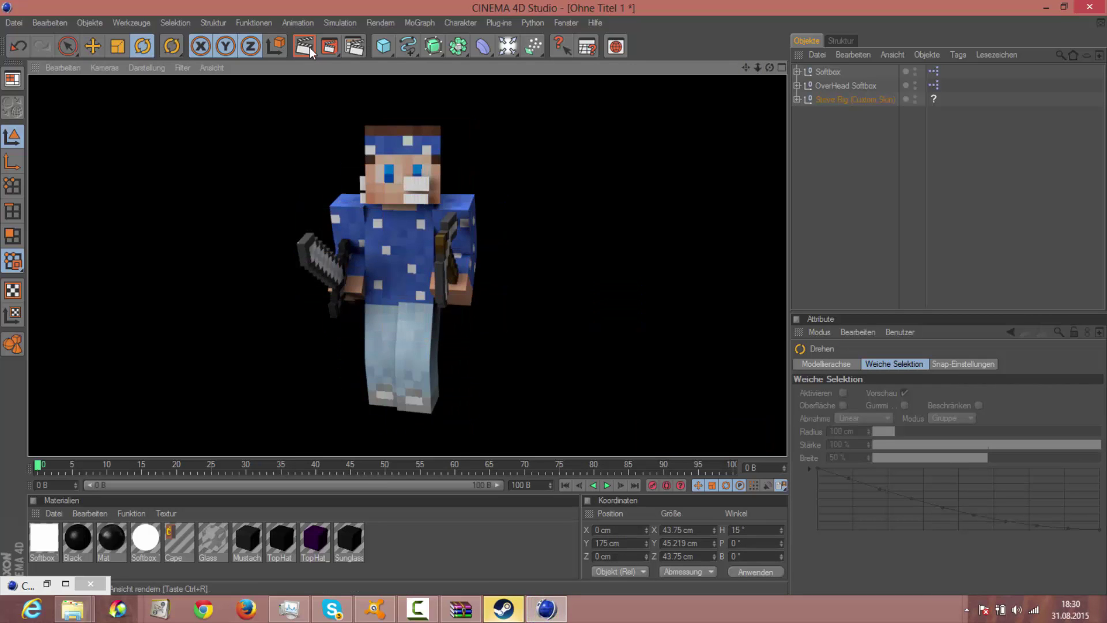
- Remove the Top Teeth and Bottom Teeth objects that stick out of the character's face
click(871, 99)
mouse_move(1099, 398)
mouse_down()
mouse_move(1096, 530)
mouse_move(1098, 398)
mouse_up()
click(428, 189)
click(856, 100)
click(93, 46)
click(422, 186)
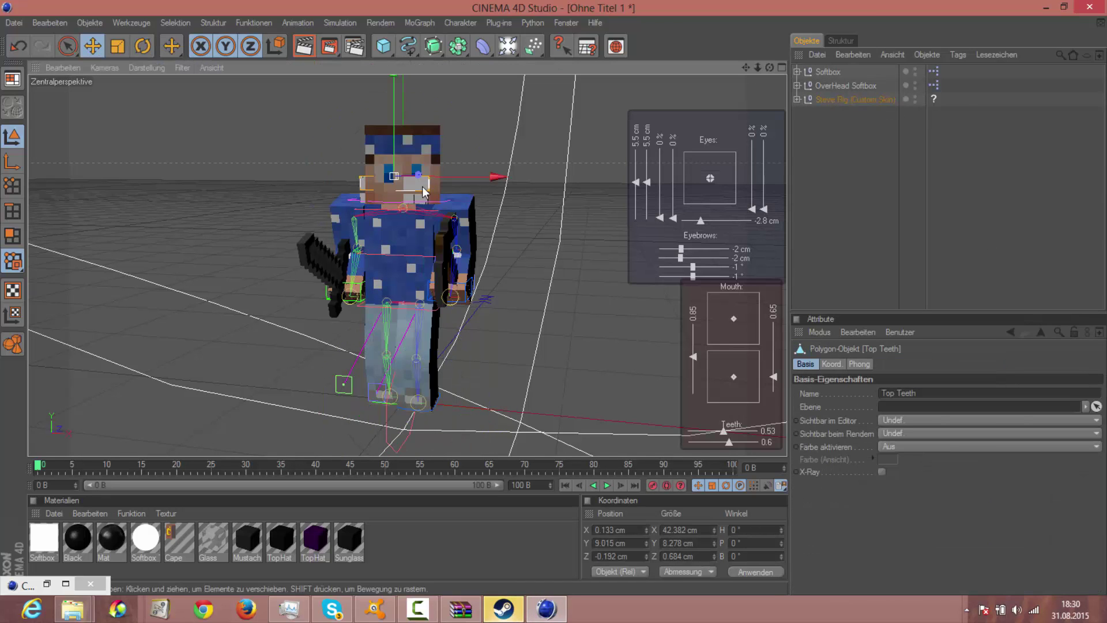
drag(382, 176, 536, 168)
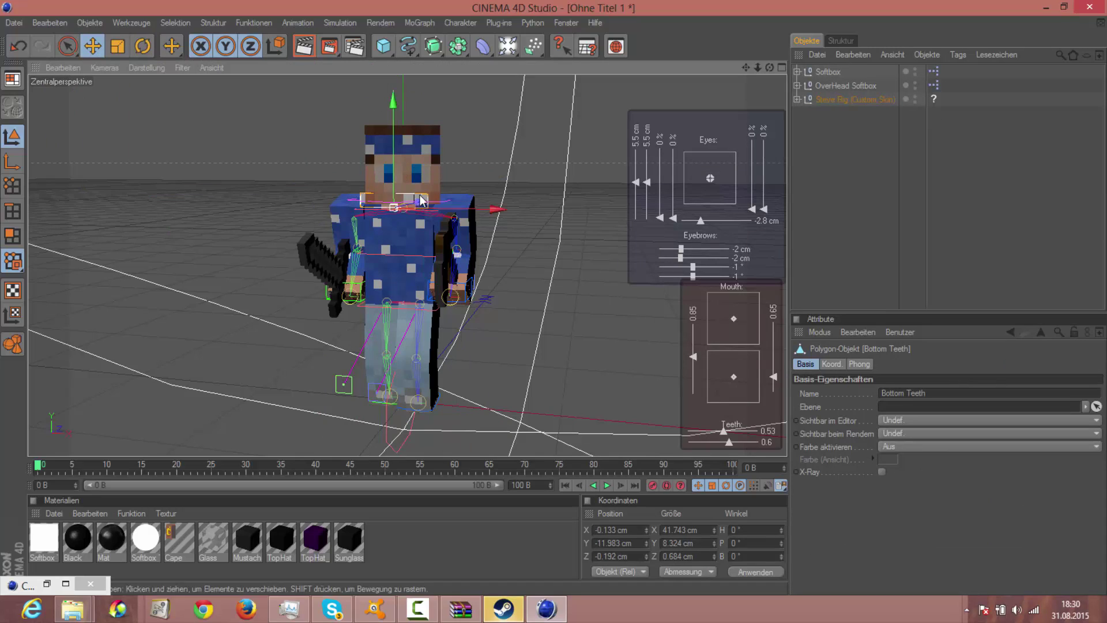
click(772, 87)
click(824, 102)
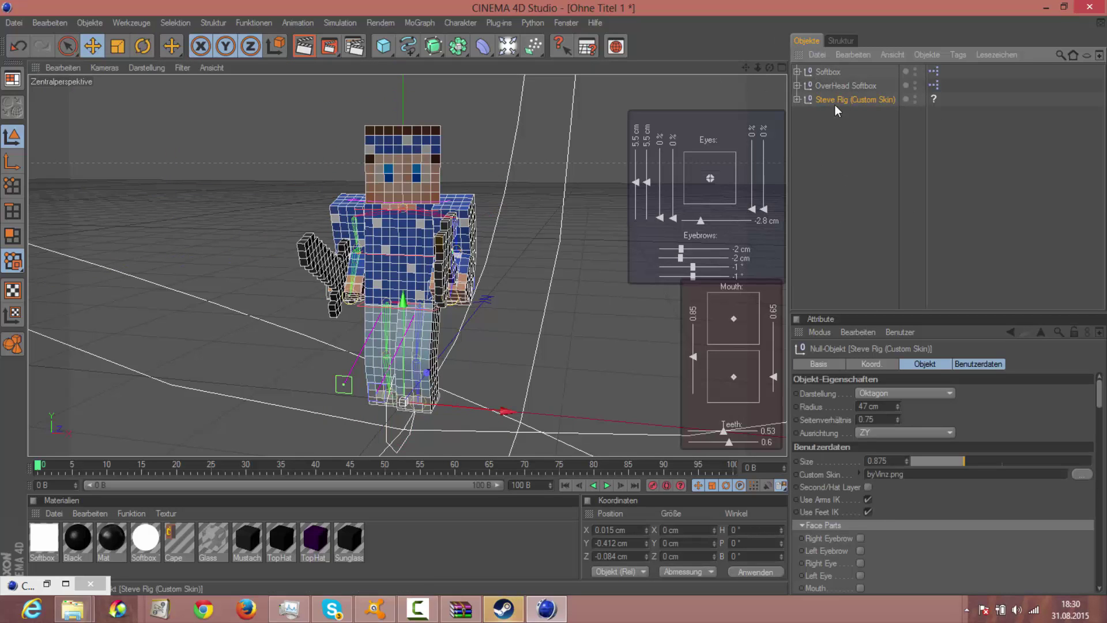
- Move the foot controls sideways to spread the character's legs slightly apart
click(370, 397)
click(416, 407)
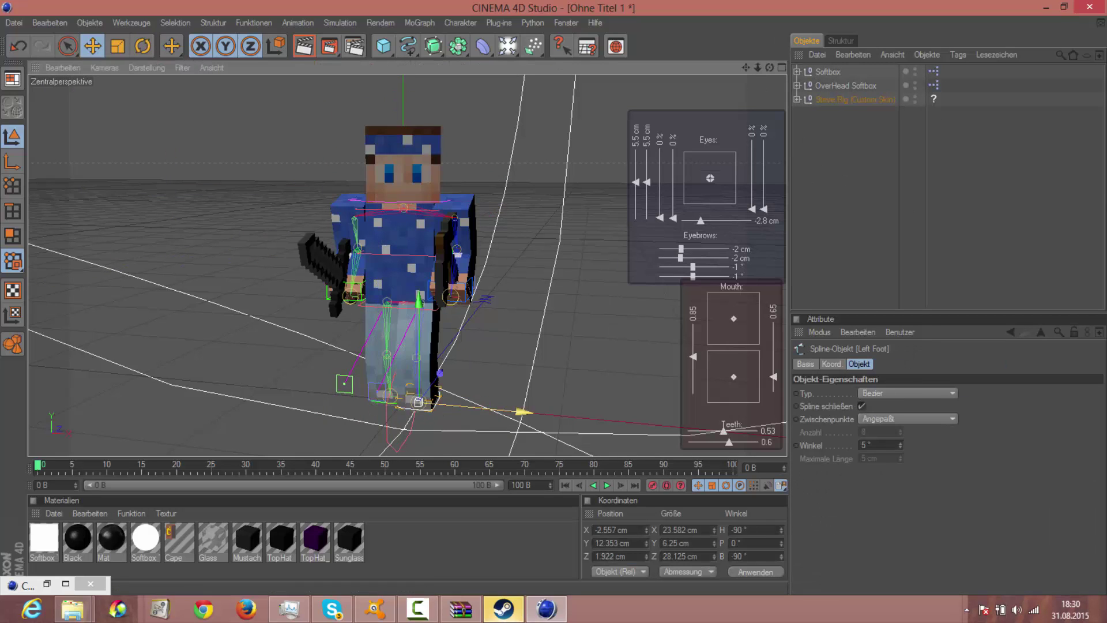
drag(418, 406, 425, 380)
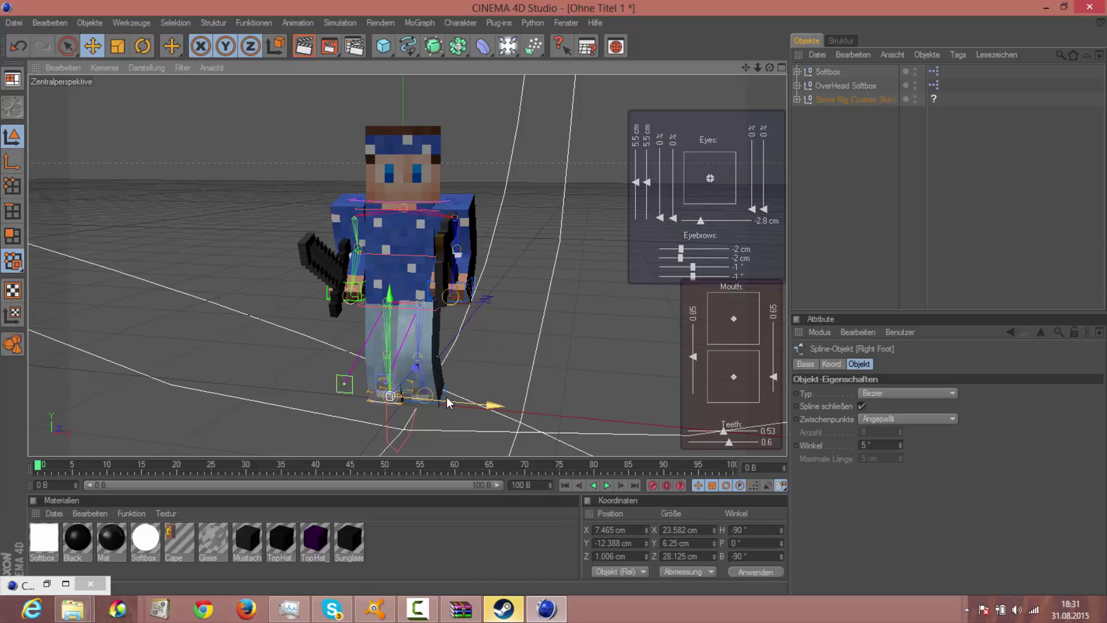
click(848, 227)
- Move the Left Arm control outward to about X -12.3, Y 51.6, Z 8.7 cm and render a viewport preview
alt+drag(236, 309, 293, 302)
click(329, 297)
click(459, 282)
mouse_move(426, 290)
mouse_down()
mouse_move(452, 289)
mouse_move(443, 290)
mouse_up()
alt+drag(565, 157, 456, 136)
click(304, 46)
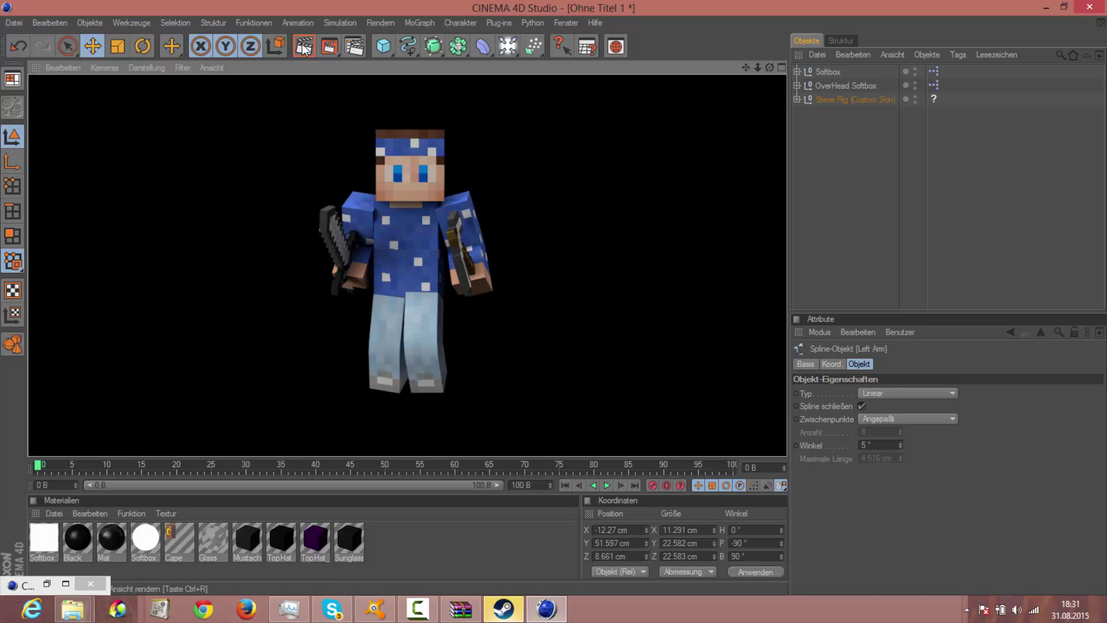
- Set the render's save file to Skin in the ItzPXL folder and close the render settings
click(354, 46)
click(149, 53)
click(598, 81)
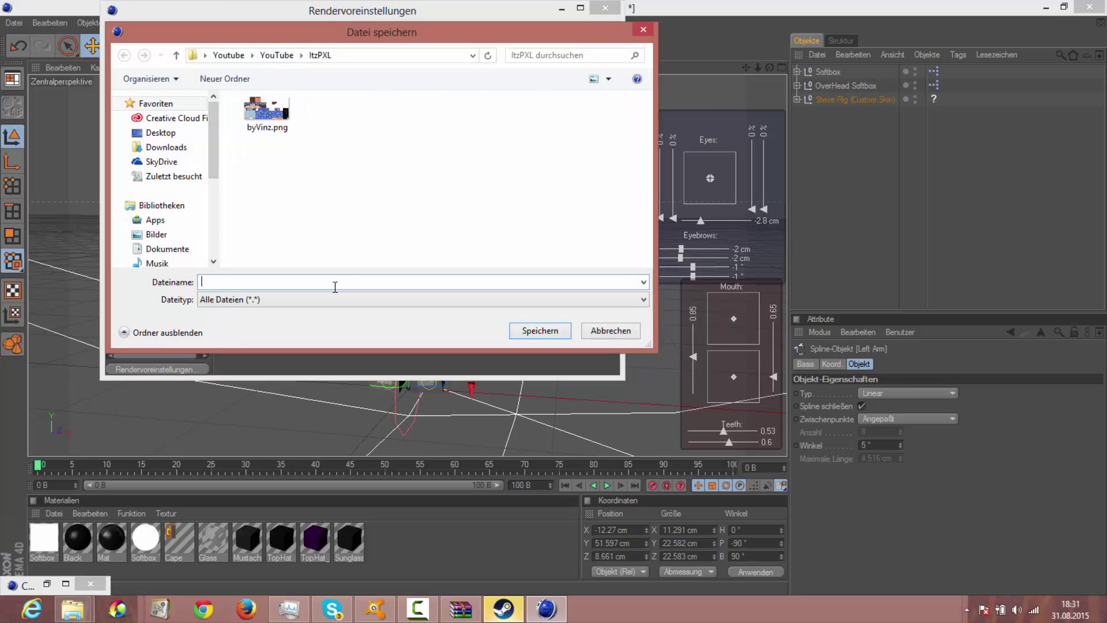
text(Skin)
key(Return)
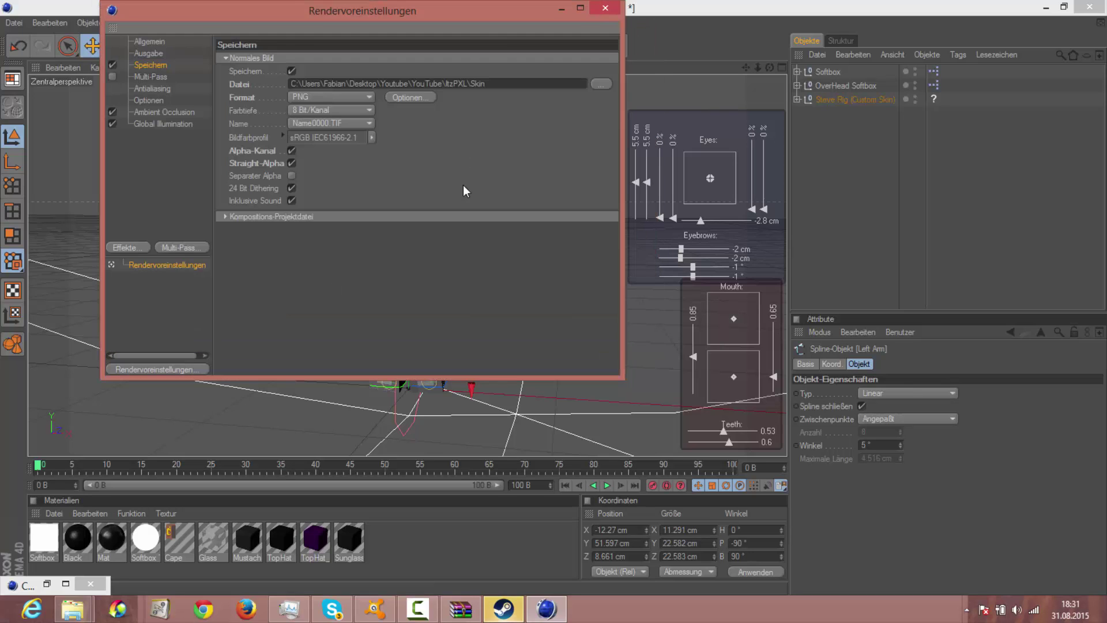
click(604, 9)
- Save the project as Skin.c4d in the ItzPXL folder inside the YouTube folder
click(13, 23)
click(43, 142)
click(57, 128)
drag(541, 107, 523, 196)
double_click(360, 156)
double_click(202, 217)
double_click(164, 113)
click(210, 274)
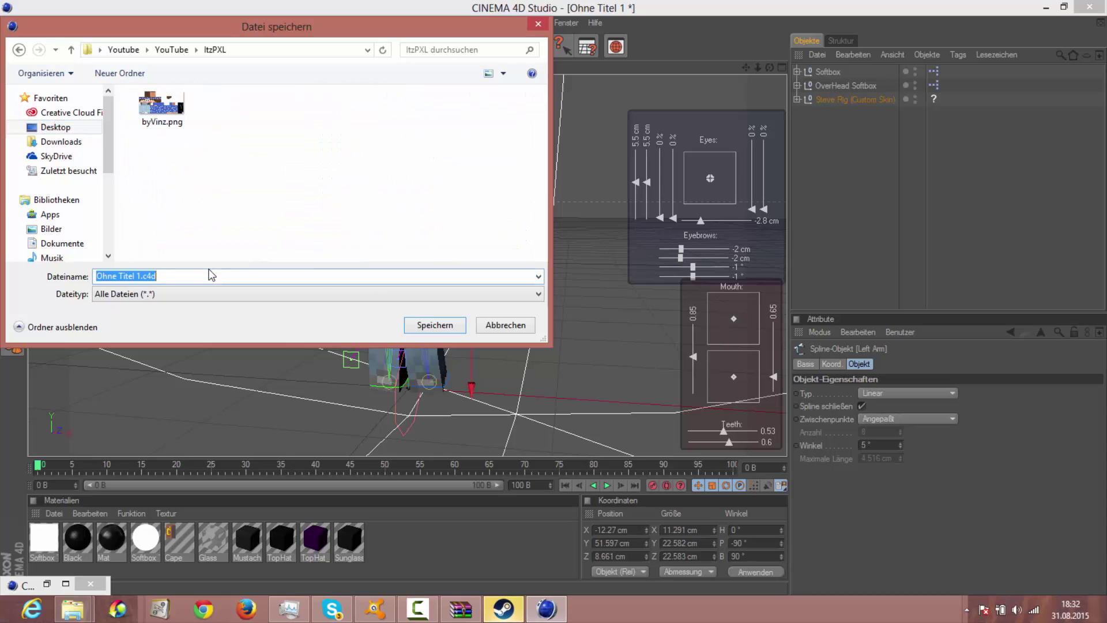
text(Skin.c4d)
click(444, 326)
- Render the posed character to the image file and close the render window
click(347, 46)
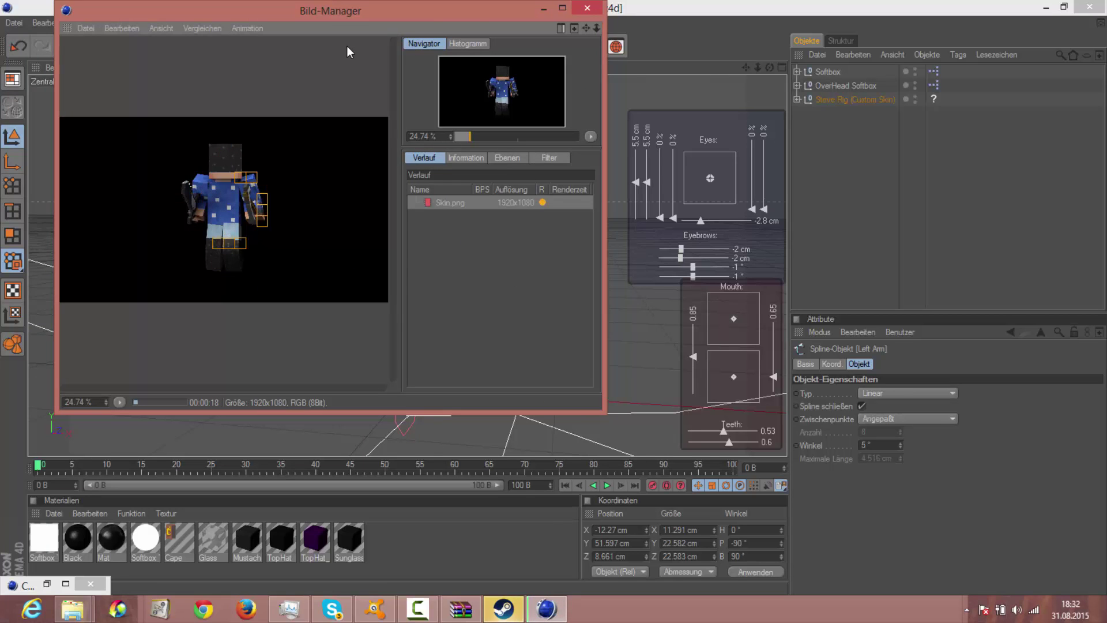
click(588, 8)
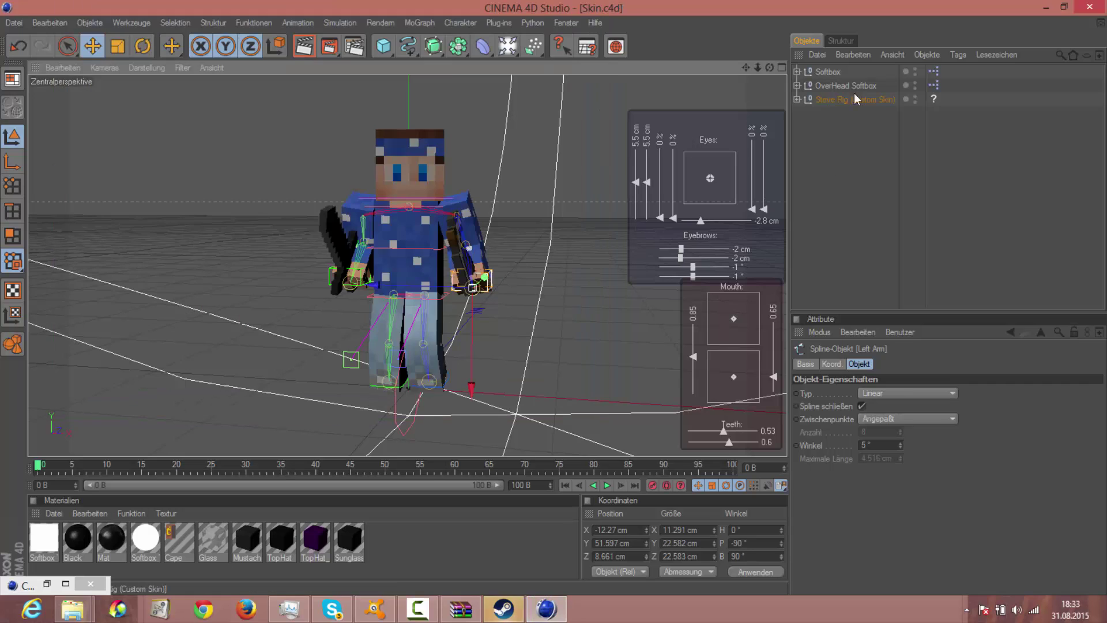
- Delete the Steve Rig (Custom Skin) from the scene, keeping the two softboxes
click(835, 100)
key(Delete)
right_click(521, 166)
- Add a MoText object to the scene and set its text to ItzPXL
click(420, 23)
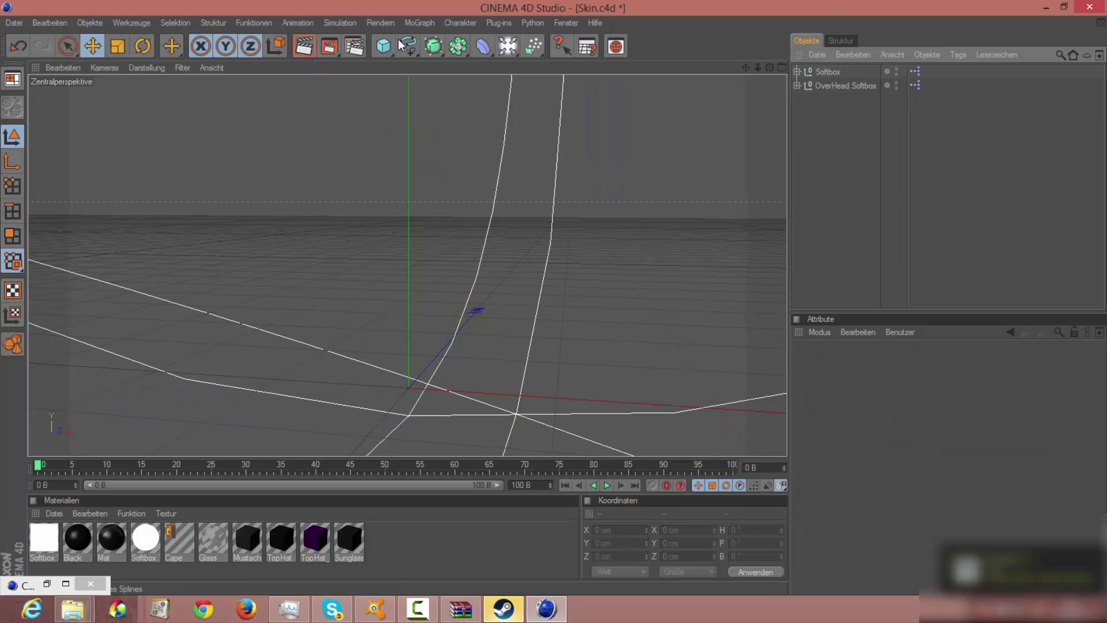
click(419, 23)
click(446, 175)
drag(840, 437, 496, 374)
text(ItzPXL)
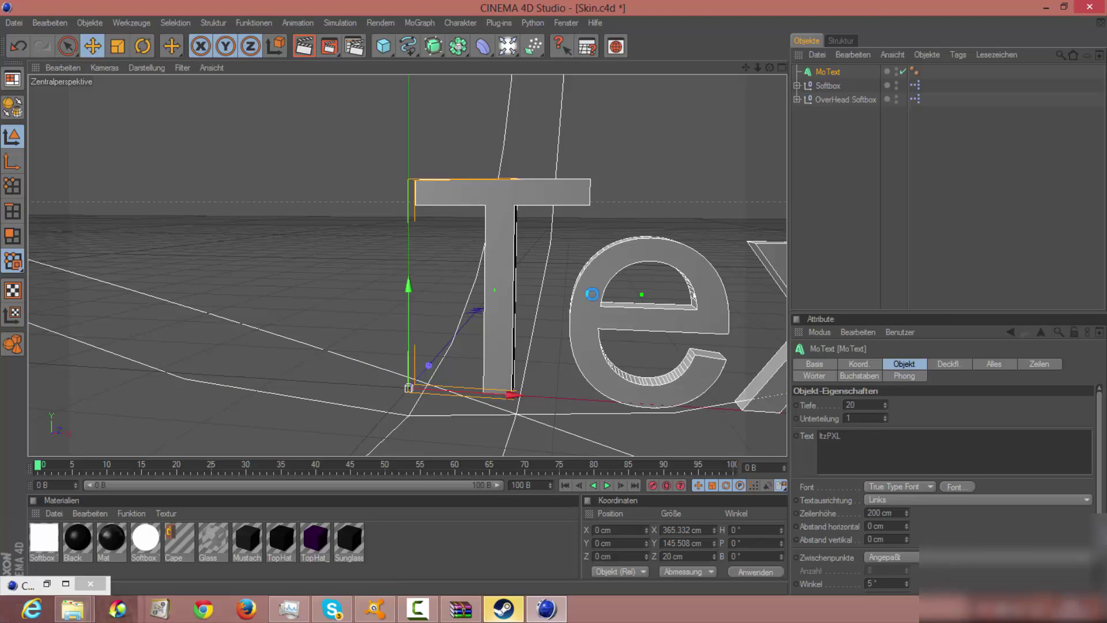
- Set the MoText font to American Captain in the Standard style
text(amer)
click(92, 146)
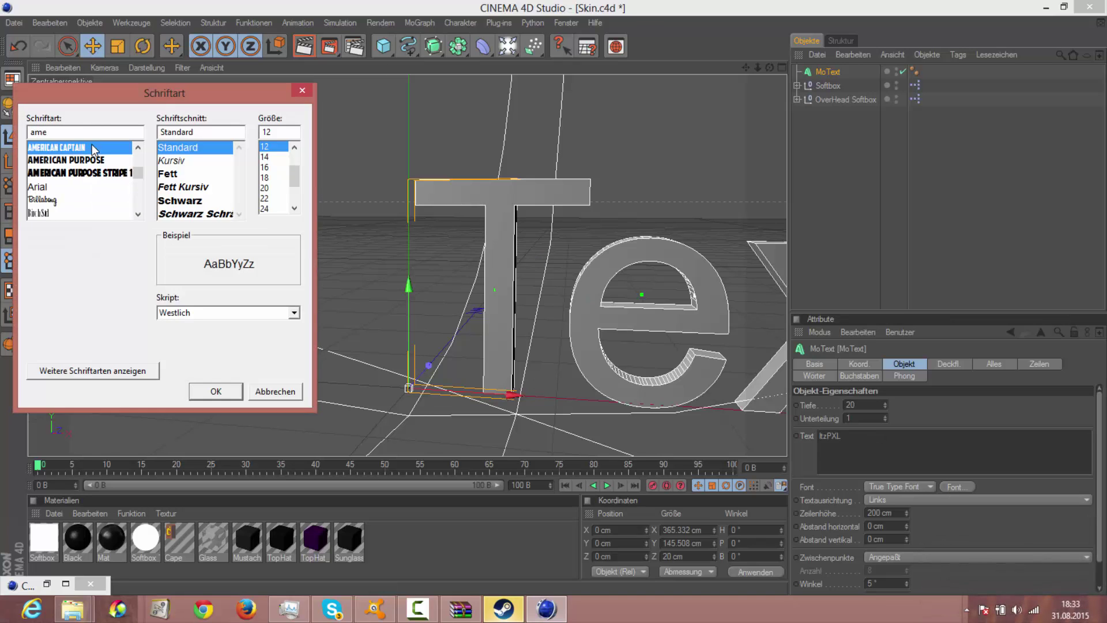
click(216, 391)
- Shift the MoText along the X axis to about -173 cm so the word is centred in the scene
scroll(687, 252, down, 3)
scroll(687, 251, down, 5)
drag(512, 319, 406, 317)
scroll(265, 373, up, 3)
scroll(265, 373, down, 4)
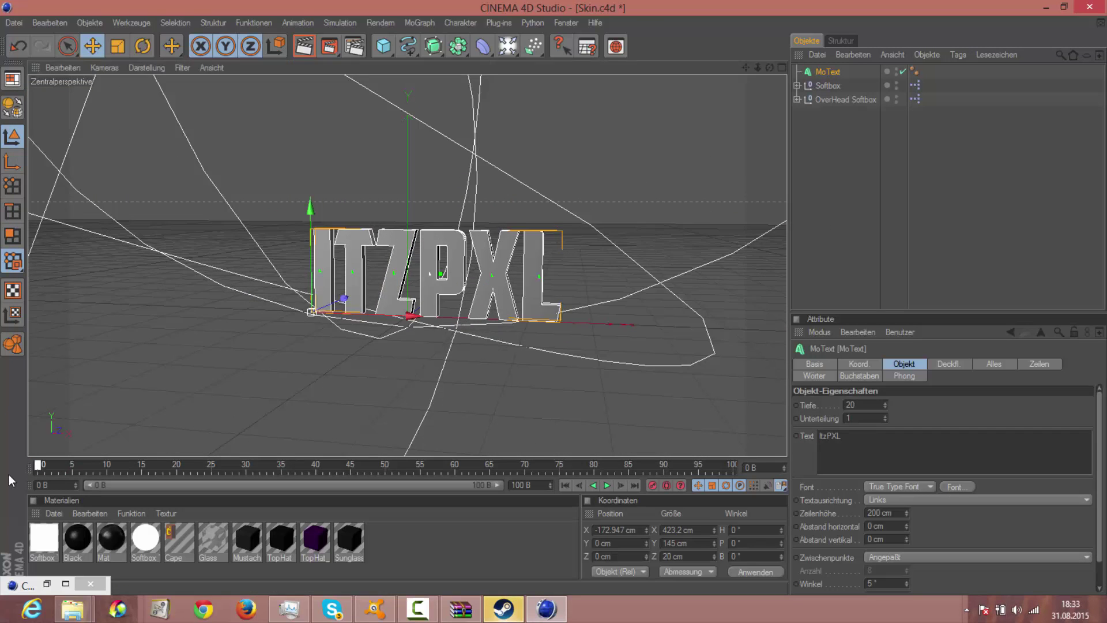
scroll(75, 504, up, 3)
- Create a new material and set its colour to a strong blue, RGB 0, 61, 205
click(55, 513)
click(99, 349)
click(857, 488)
click(864, 444)
drag(900, 437, 911, 438)
click(861, 458)
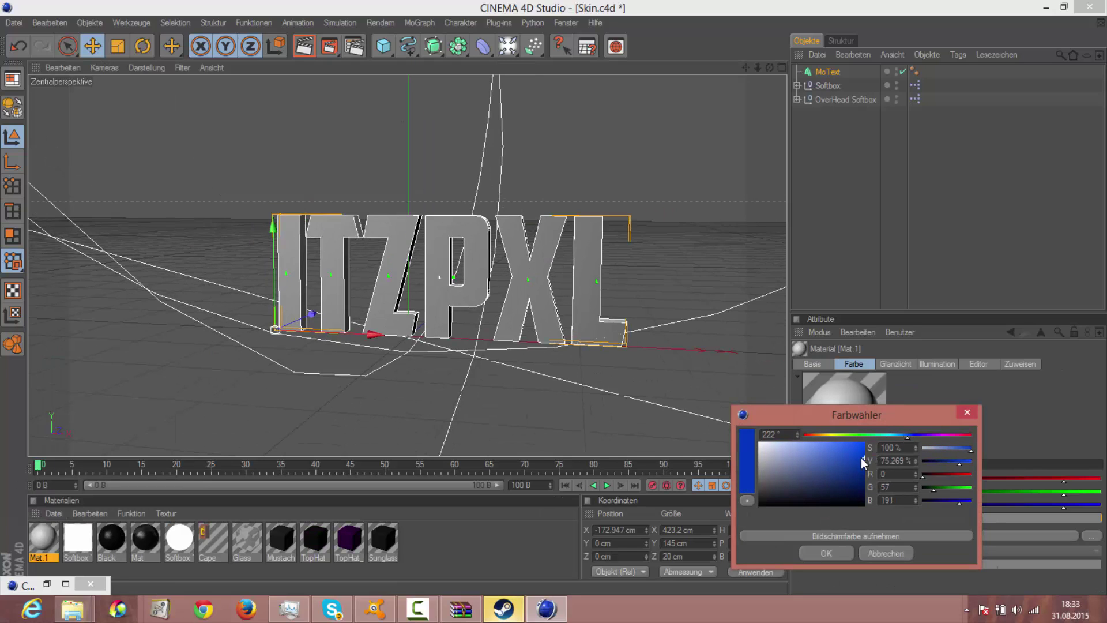
click(826, 553)
- Enable the Leuchten and Diffusion channels of Mat.1, adjust the Leuchten brightness, and apply the material to the MoText
right_click(45, 539)
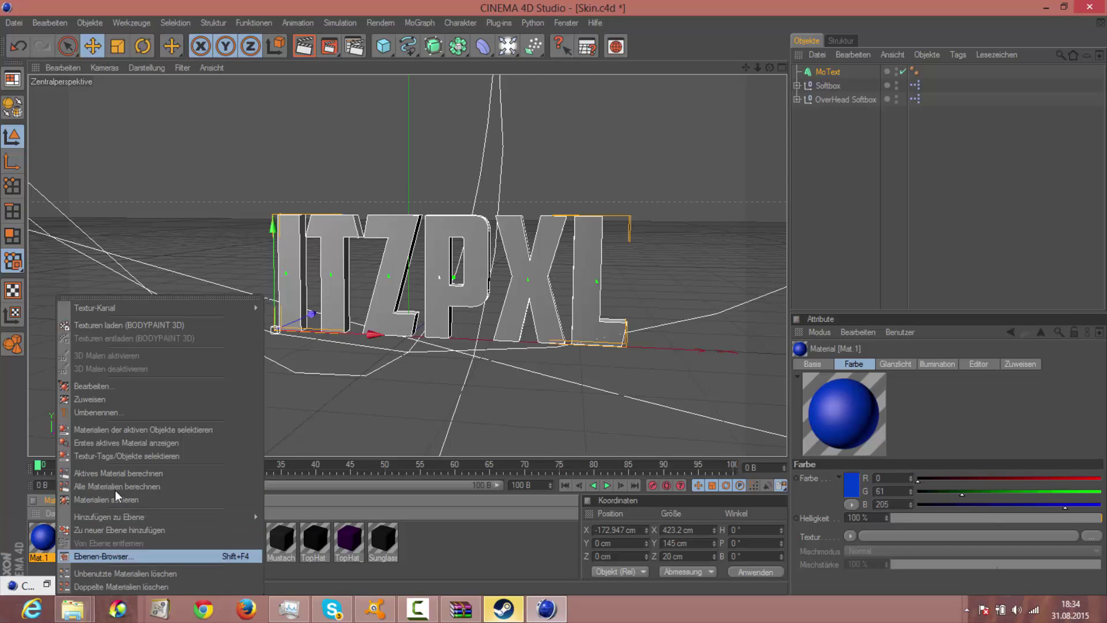
click(99, 556)
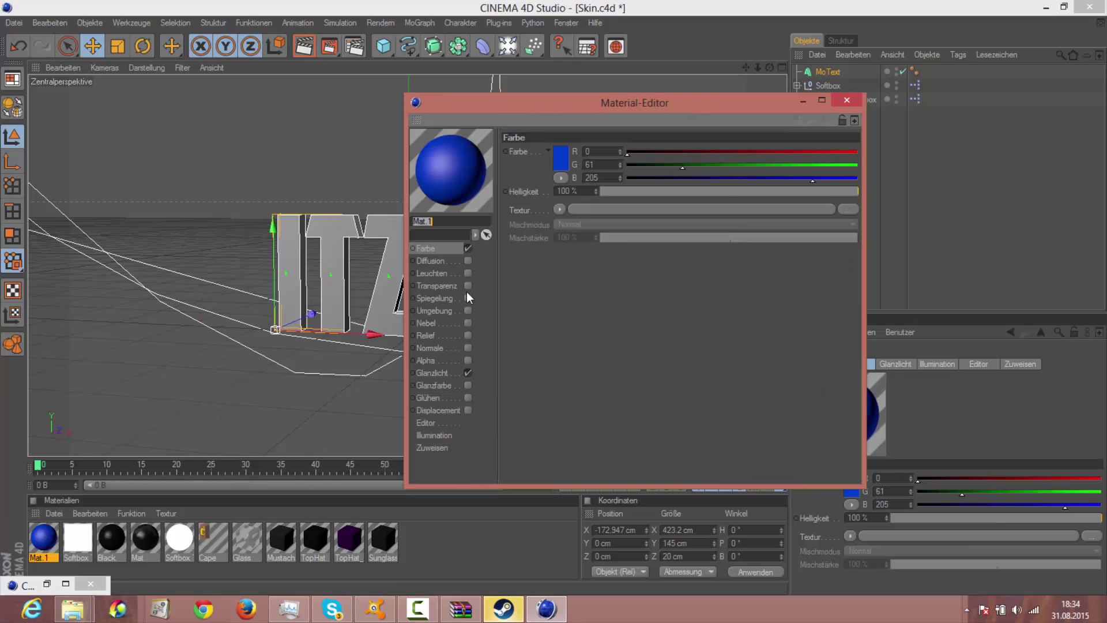
click(467, 273)
drag(635, 183, 627, 184)
click(468, 261)
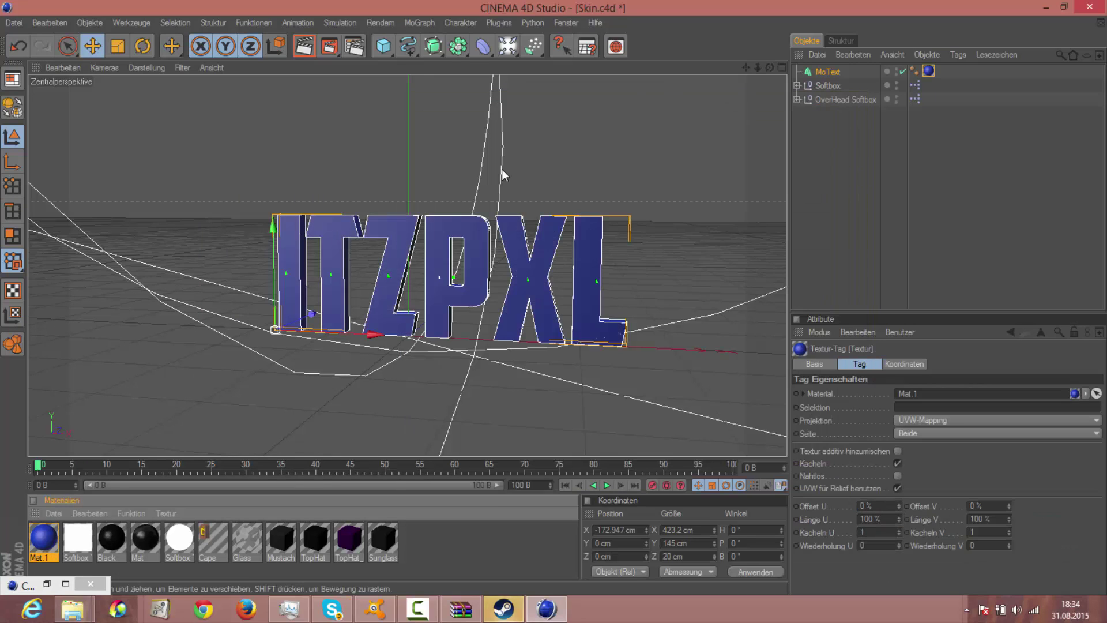
- Test-render the text and try a darker blue, RGB 0, 26, 175, for Mat.1
click(305, 45)
click(354, 45)
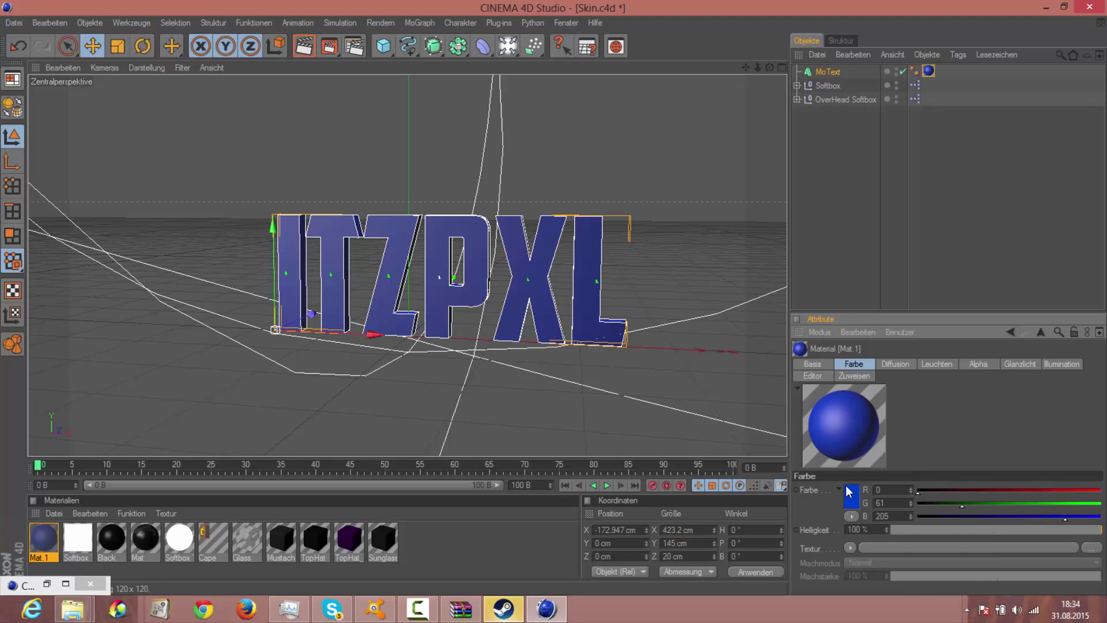
click(849, 491)
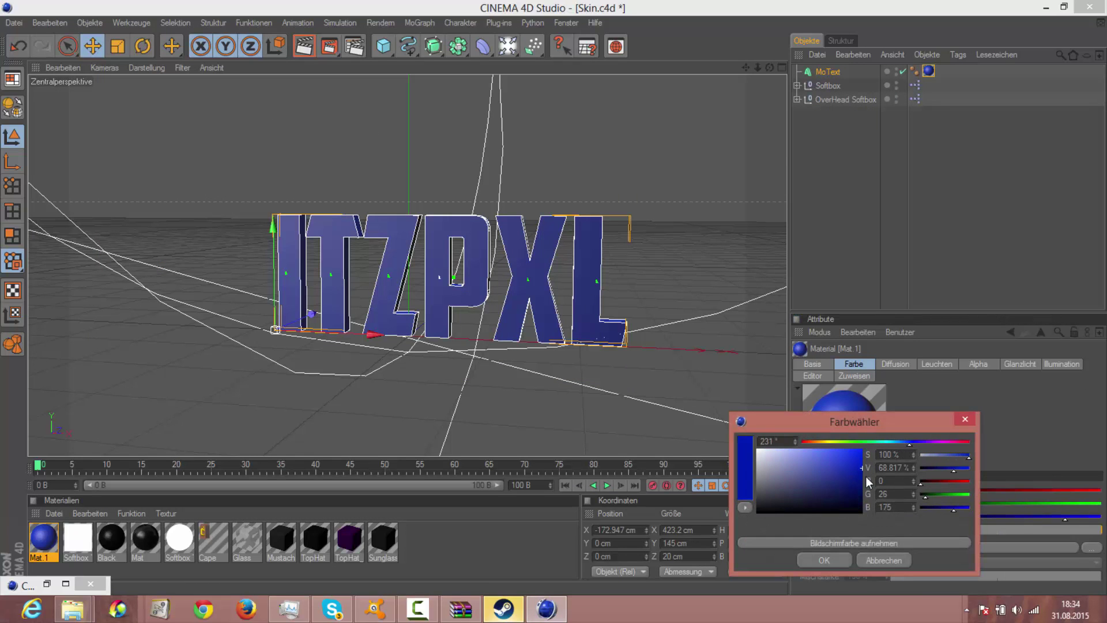
key(Escape)
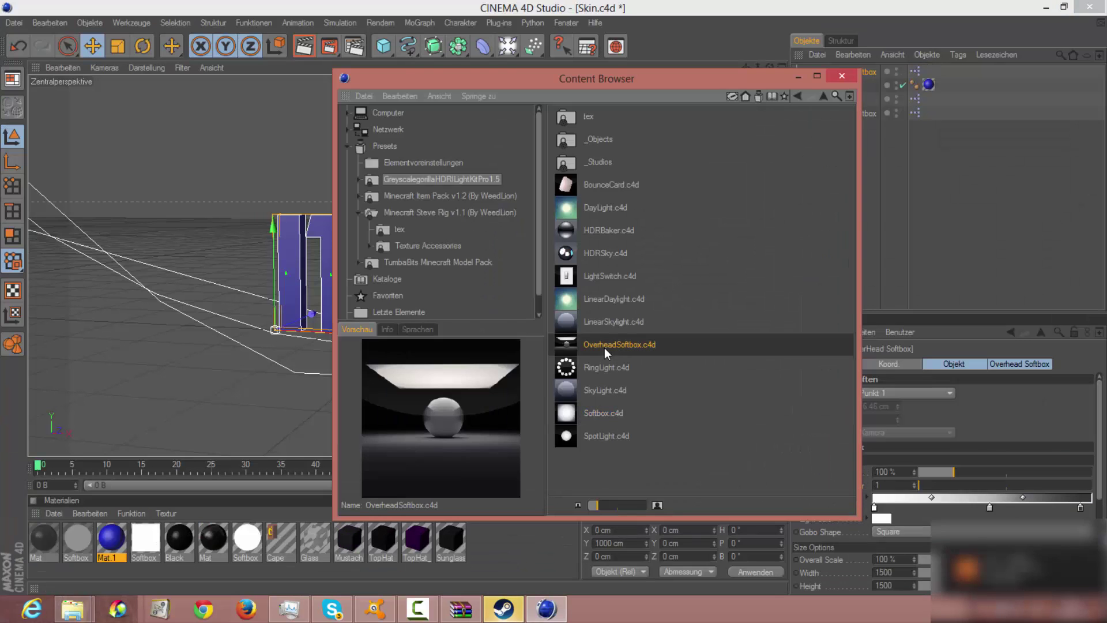
- Add an OverHead Softbox and three Softboxes from the GreyscalegorillaHDRILightKitPro1.5 presets and test-render the view
click(604, 418)
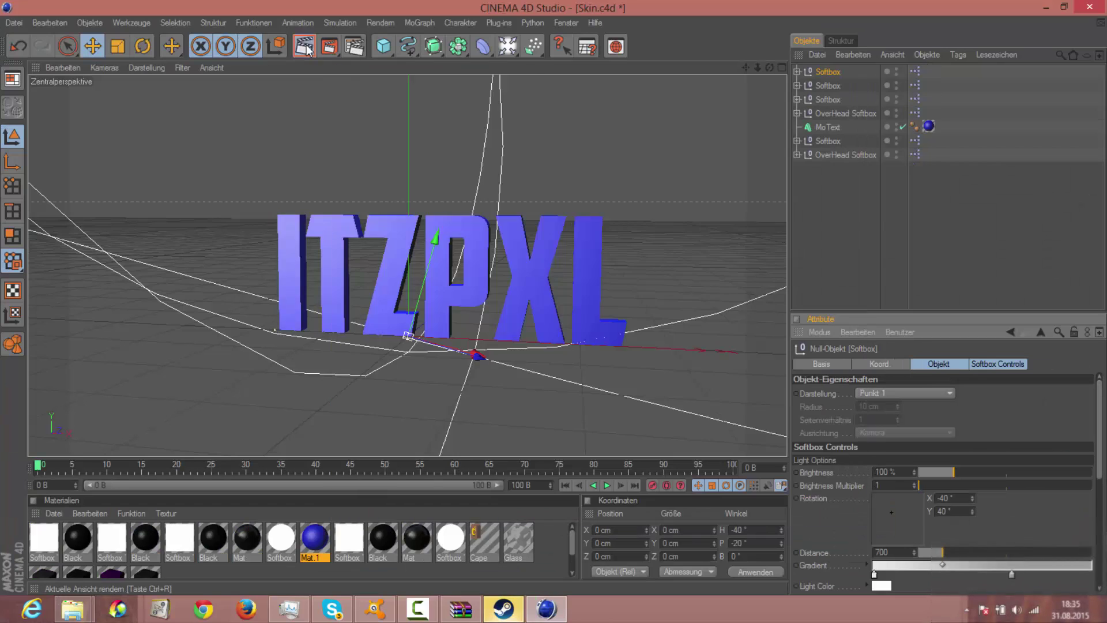
click(304, 46)
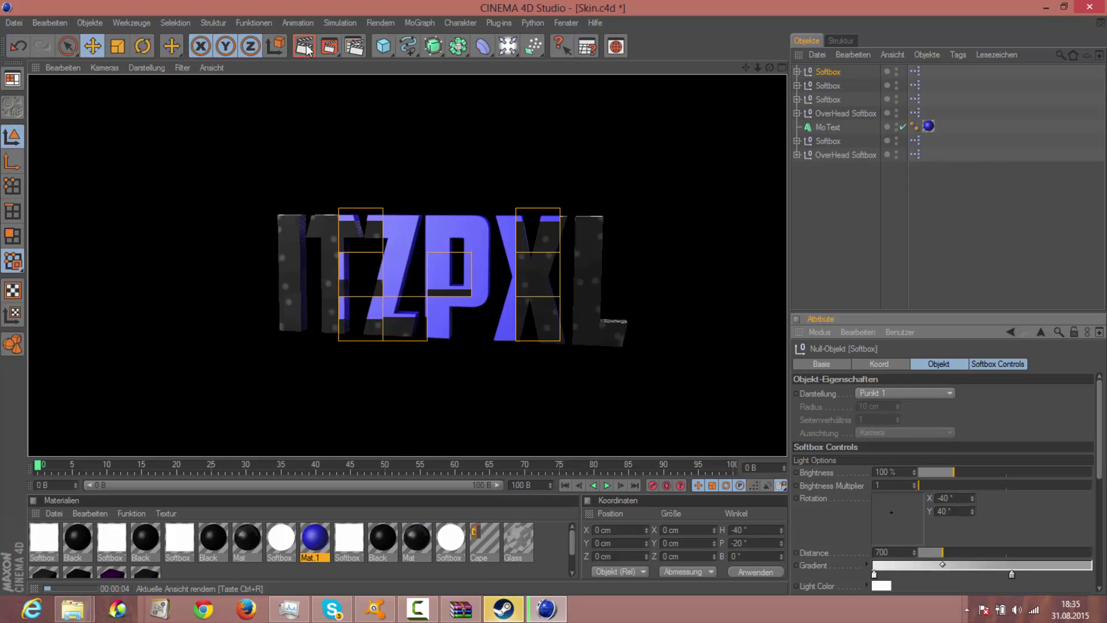
- Check Ambient Occlusion and Global Illumination in the render settings and add the Schärfentiefe effect
key(ctrl+b)
click(164, 114)
click(160, 123)
right_click(142, 149)
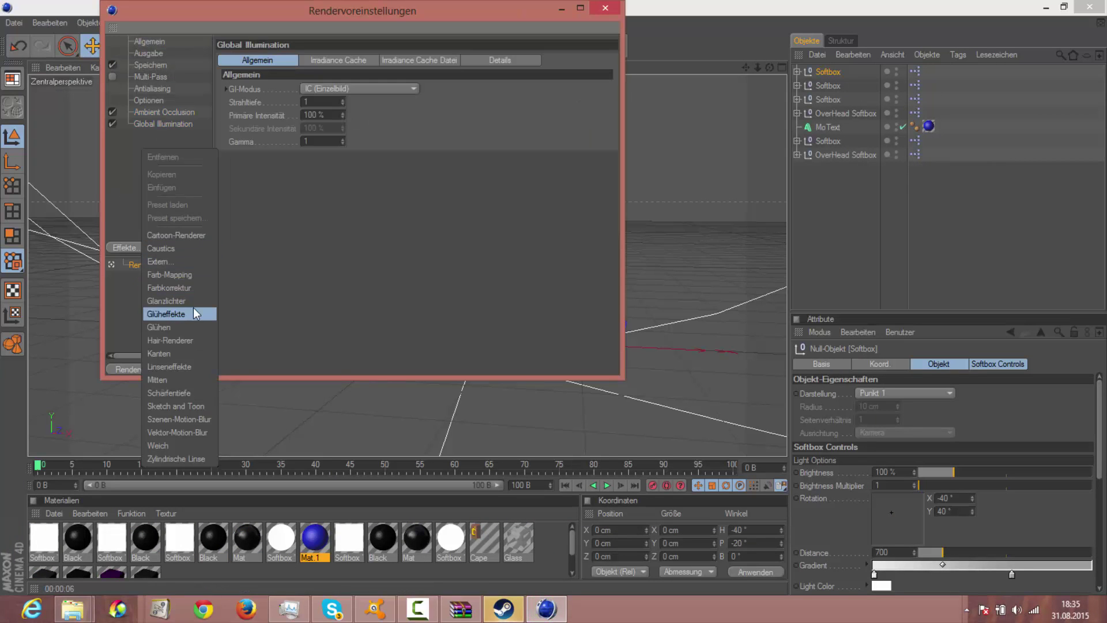
click(190, 390)
right_click(143, 189)
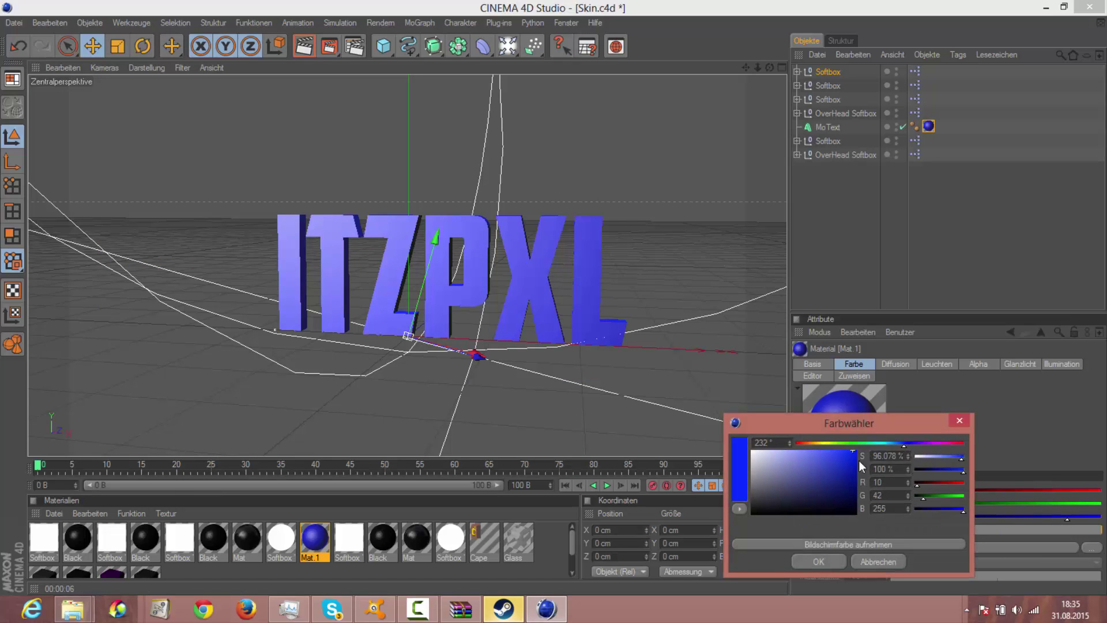
- Set the Mat.1 colour to RGB 0, 34, 255 and add a light and a camera to the scene
click(819, 561)
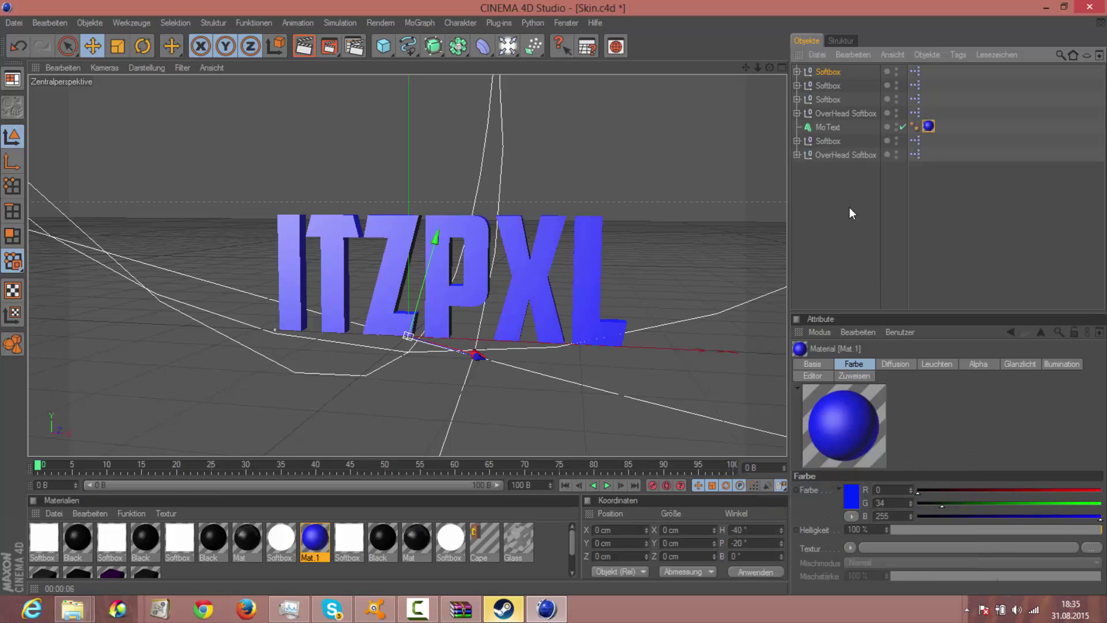
click(510, 48)
click(510, 48)
click(555, 134)
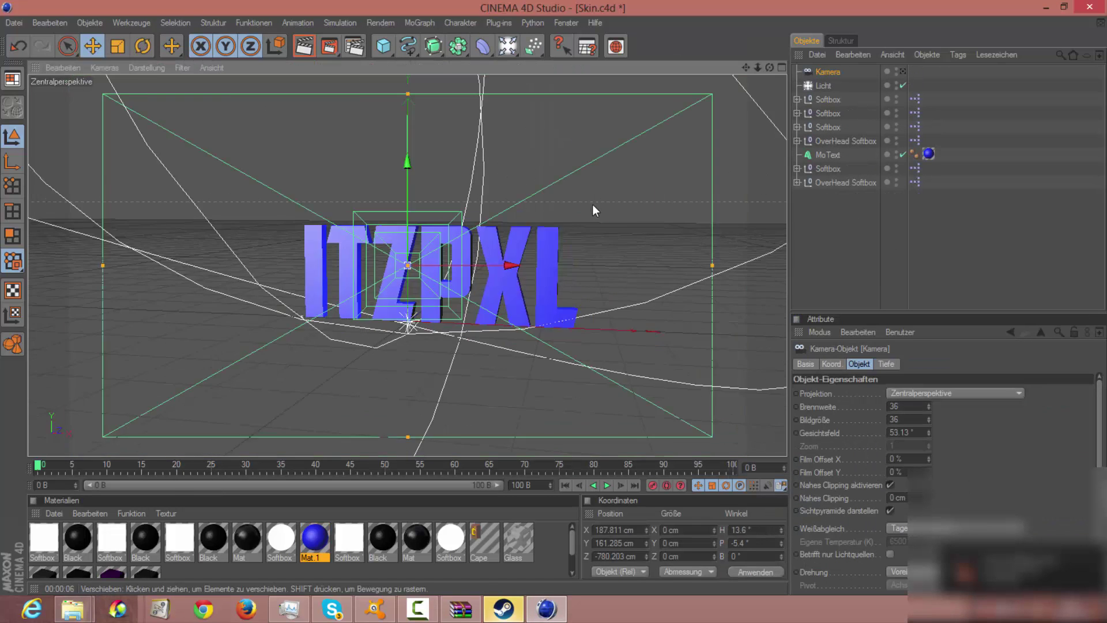
- Move the second Softbox to about X 658, Y 12, Z -584 cm and bank it to about -5.5°
click(829, 99)
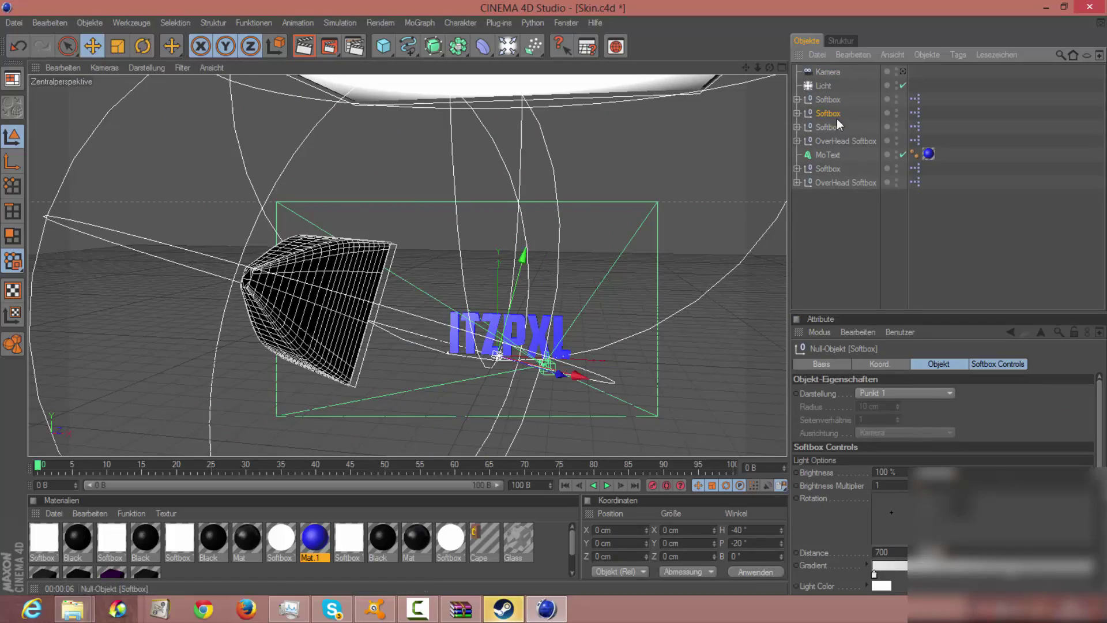
mouse_move(536, 321)
mouse_down()
mouse_move(588, 325)
mouse_move(526, 314)
mouse_up()
drag(770, 67, 974, 100)
drag(405, 359, 155, 366)
key(r)
drag(195, 398, 266, 323)
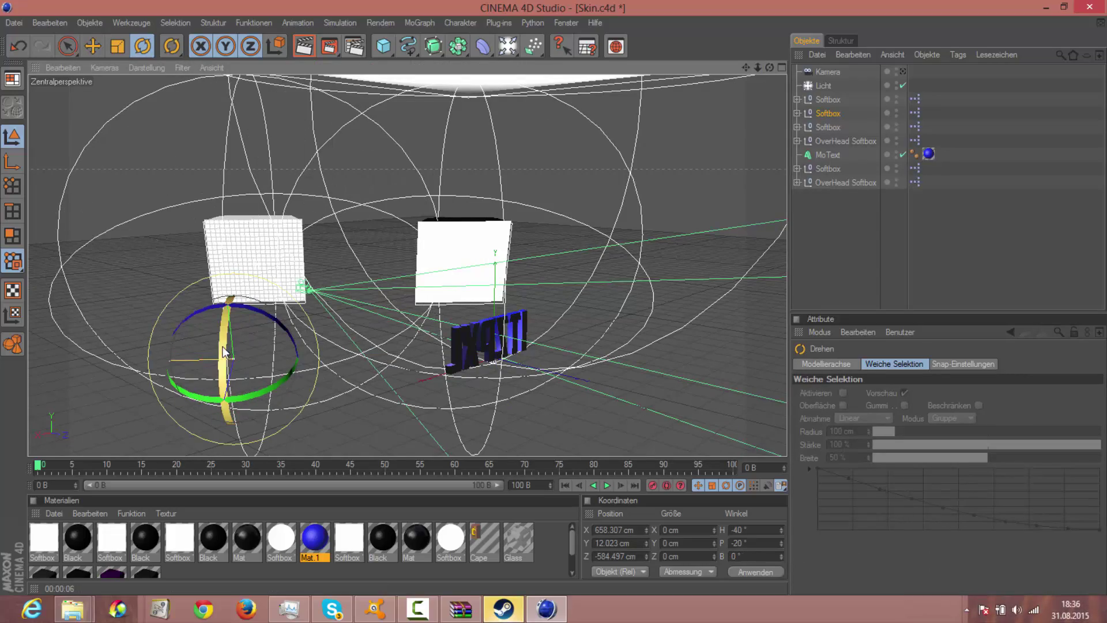
drag(770, 68, 836, 70)
drag(365, 362, 371, 345)
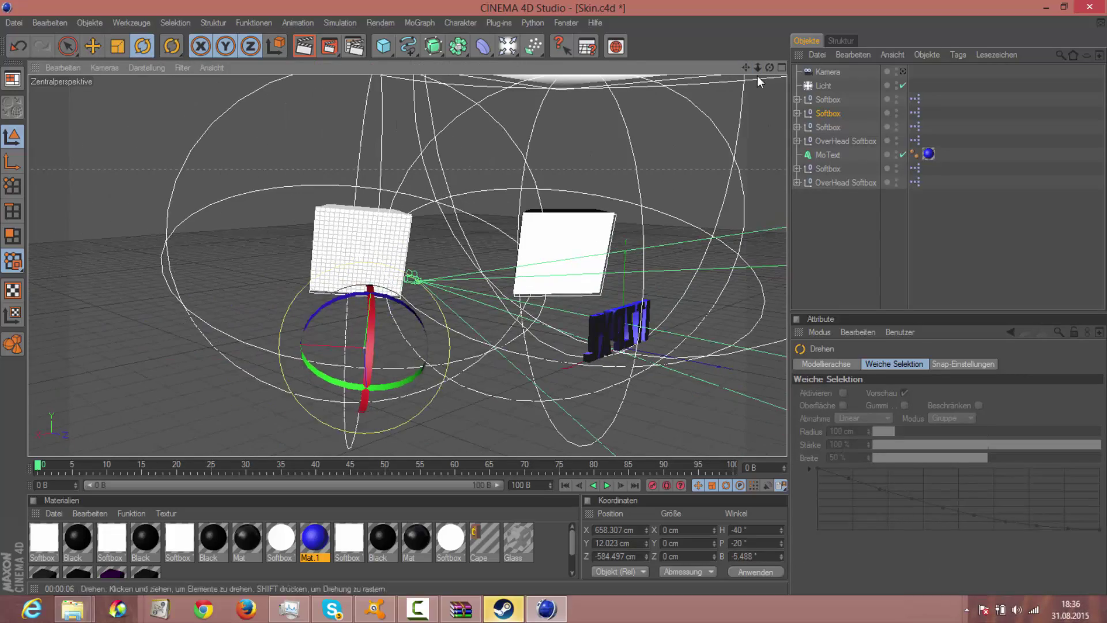
- Move the third Softbox to about X -668, Z 560 cm and test-render the text through the camera
drag(770, 68, 681, 76)
click(421, 392)
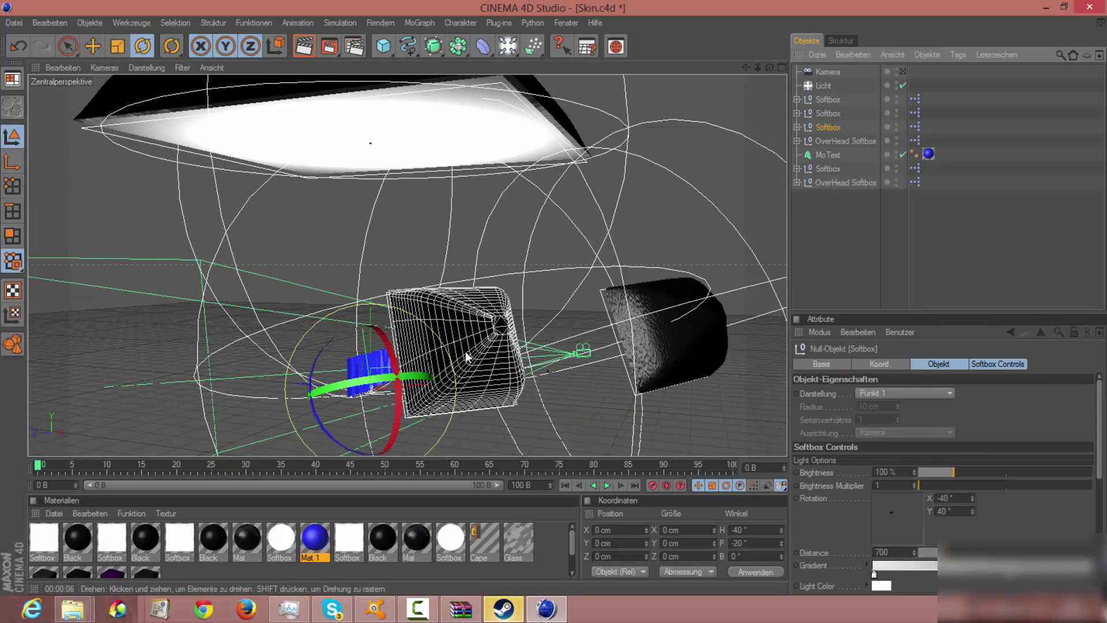
key(e)
drag(421, 389, 195, 405)
click(903, 72)
click(307, 45)
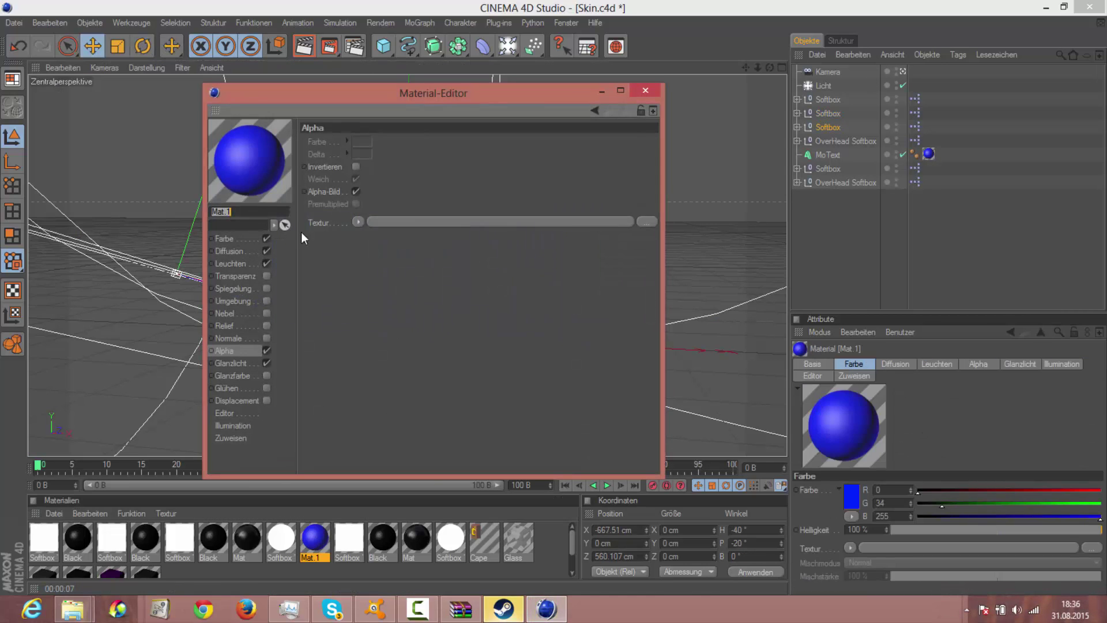
- Enable the Normale and Relief channels of Mat.1 and test-render the text again
click(267, 338)
click(266, 325)
click(646, 90)
key(ctrl+r)
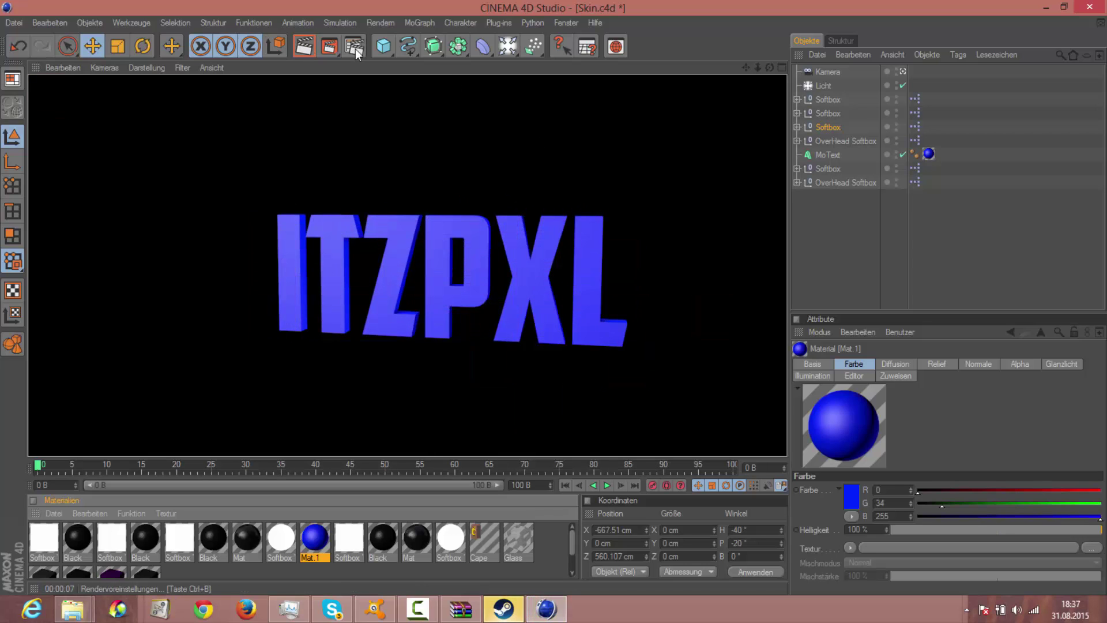
- Turn off Leuchten on Mat.1, enable the Umgebung and Nebel channels, and lower the Nebel brightness
double_click(315, 539)
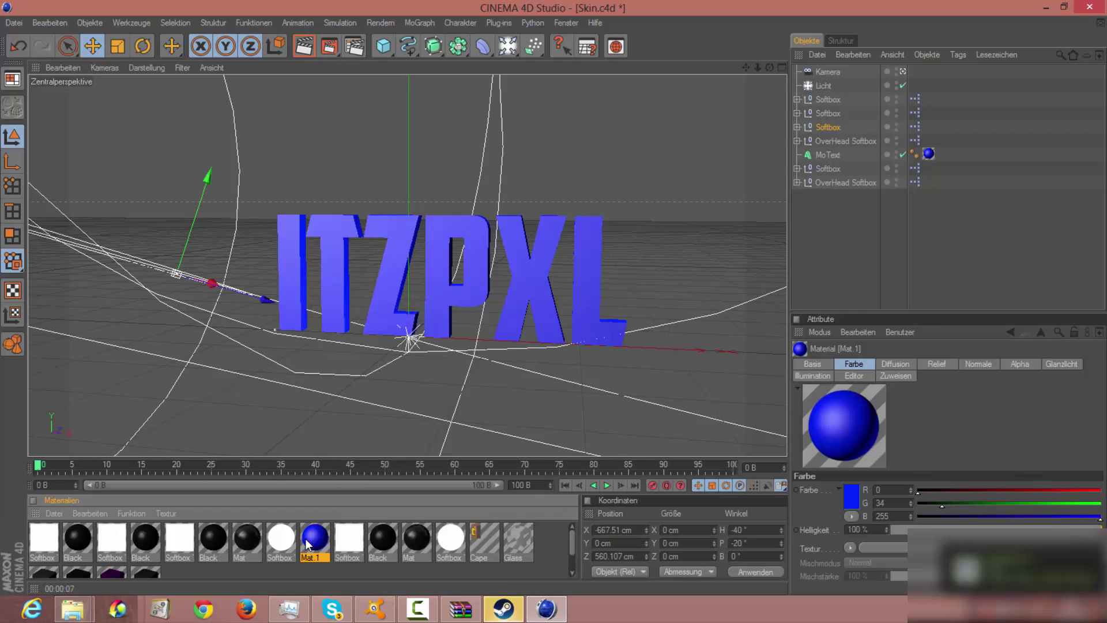
click(241, 276)
click(267, 276)
click(267, 276)
click(266, 300)
click(267, 314)
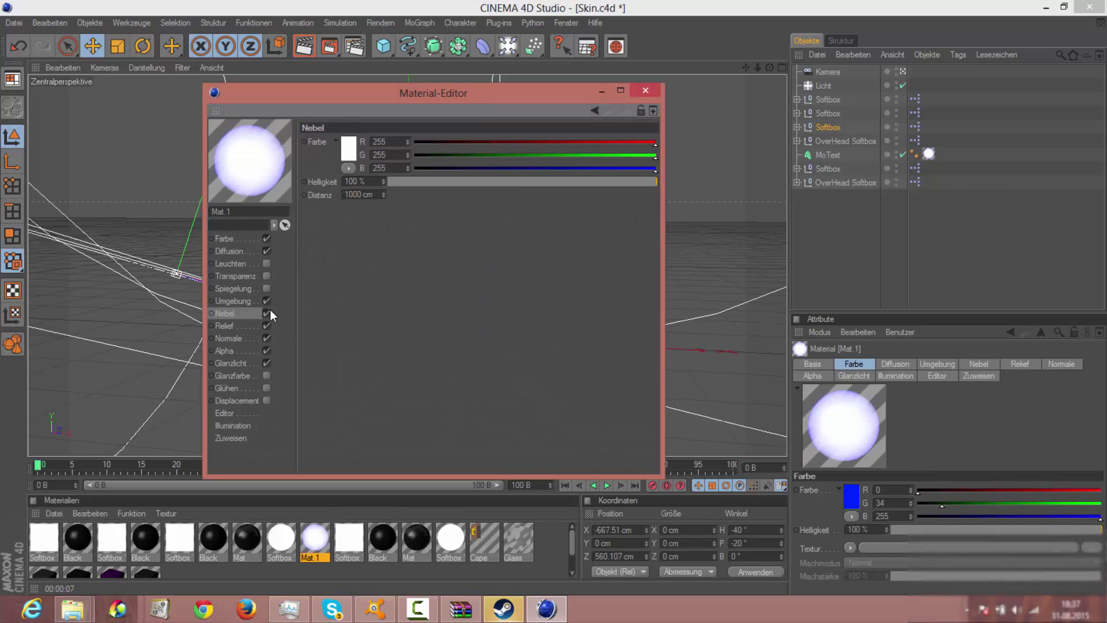
drag(434, 184, 415, 184)
- Enable the Glühen channel of Mat.1 and test-render the text
click(266, 389)
click(645, 91)
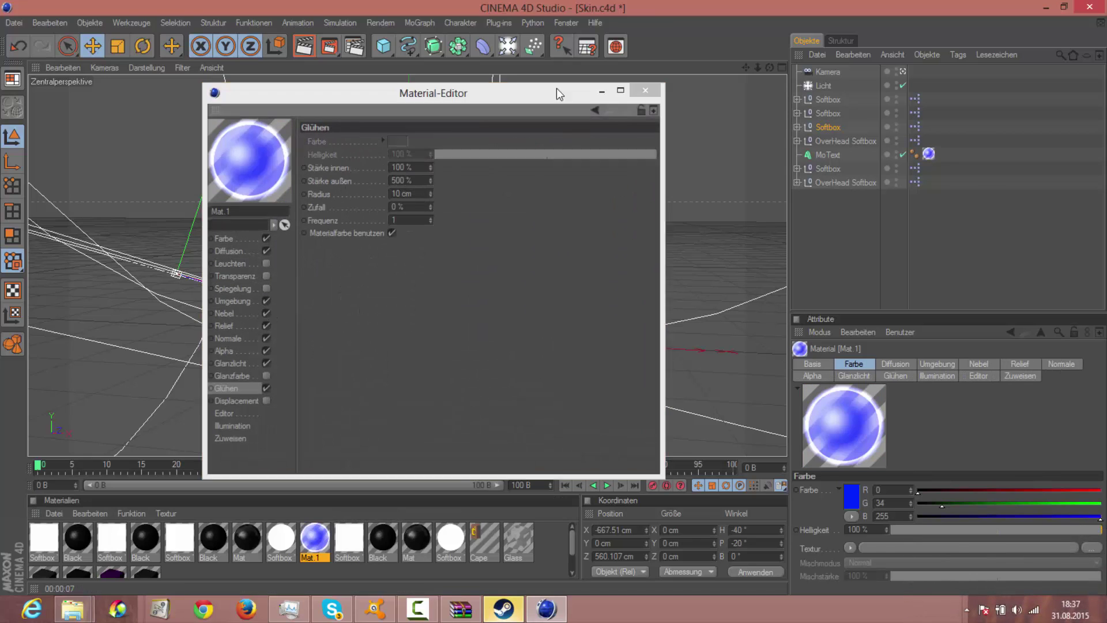
click(307, 48)
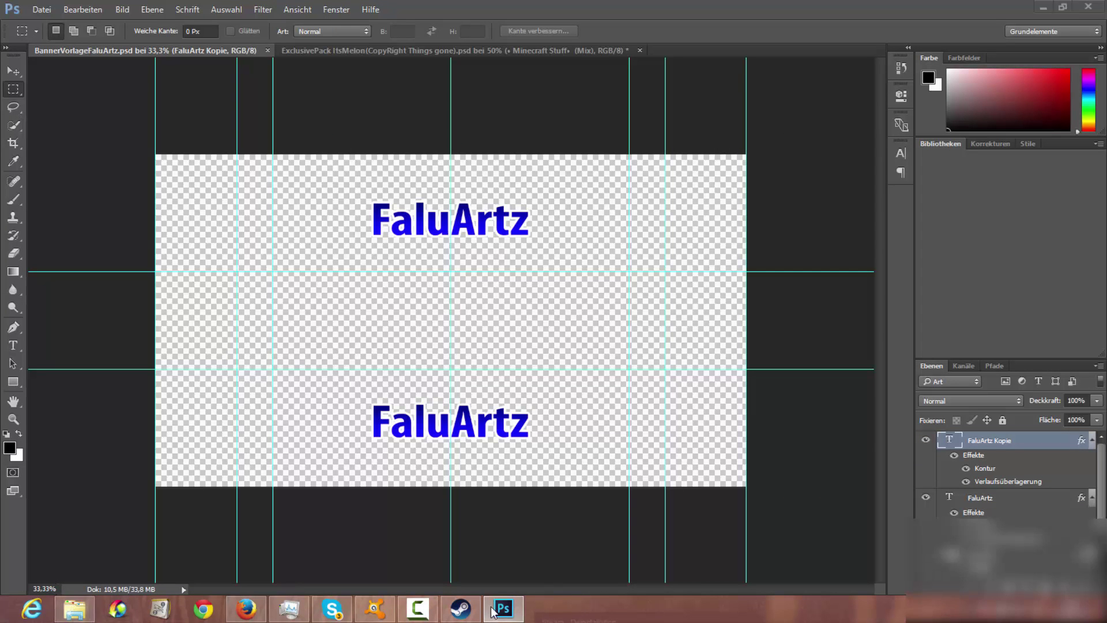
- Switch to File Explorer, open the ItzPXL folder inside YouTube, and place Skin.png into BannerVorlageFaluArtz.psd in Photoshop
click(75, 609)
click(62, 164)
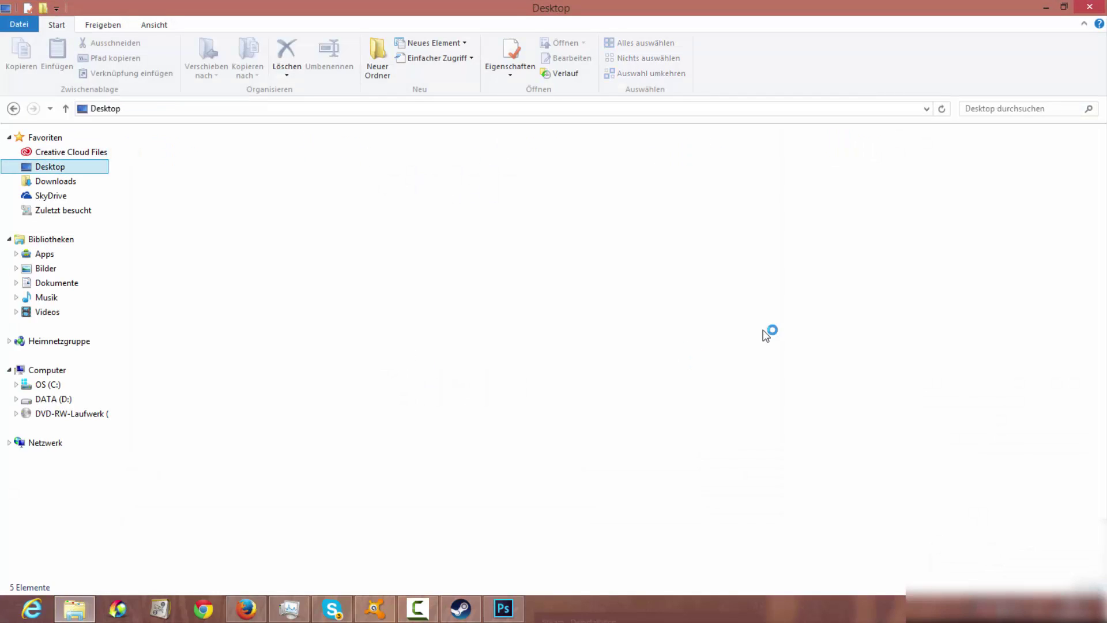
scroll(1055, 292, down, 3)
double_click(874, 388)
double_click(193, 255)
double_click(148, 152)
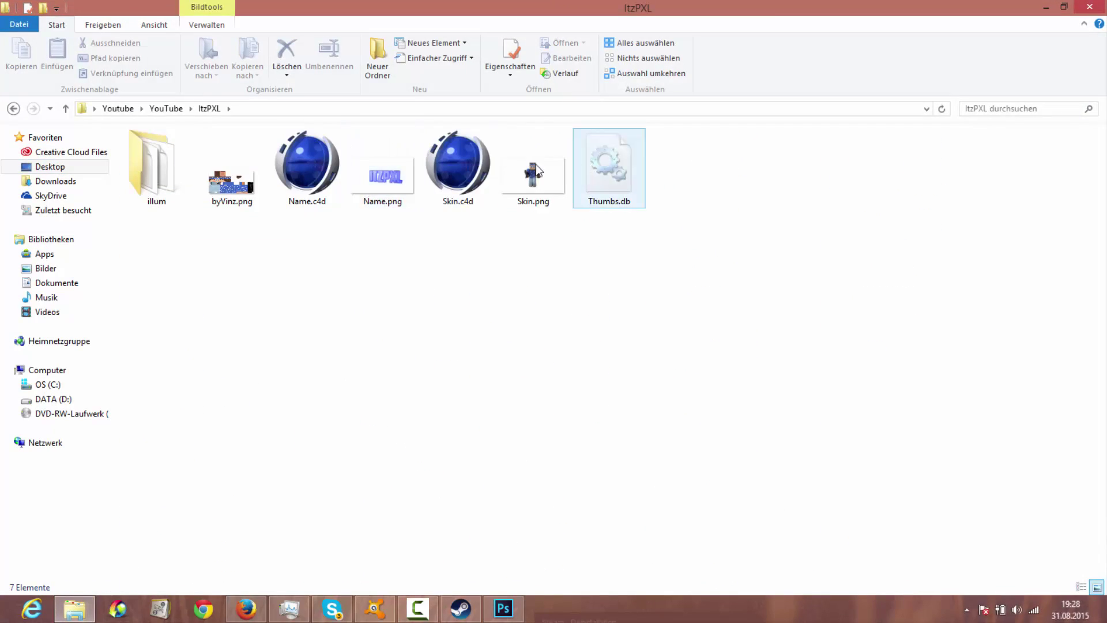
double_click(535, 164)
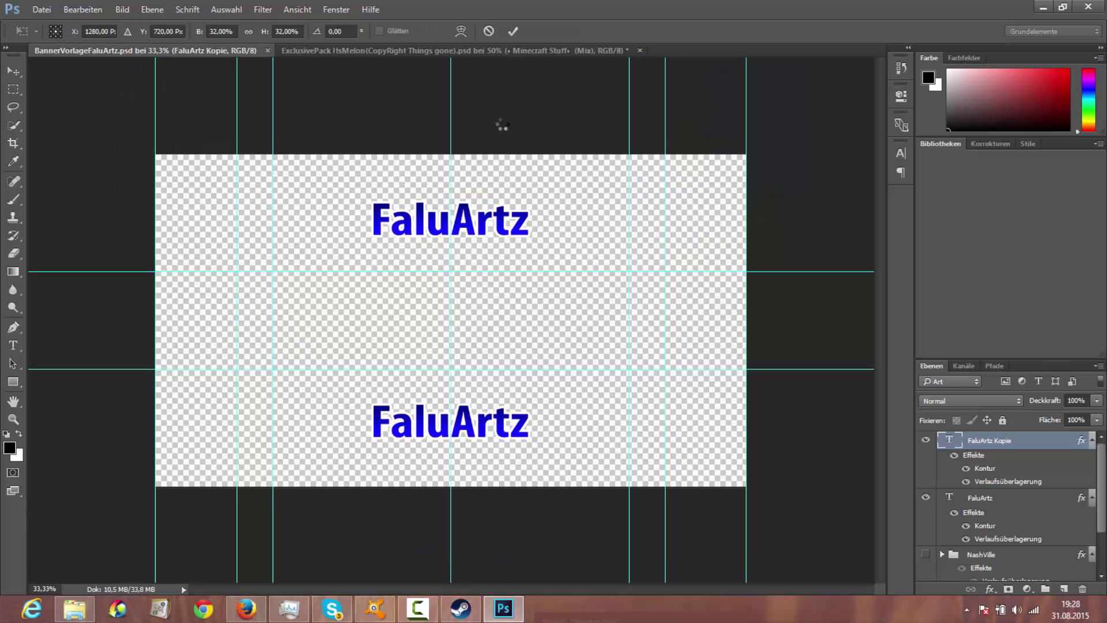
drag(746, 154, 754, 203)
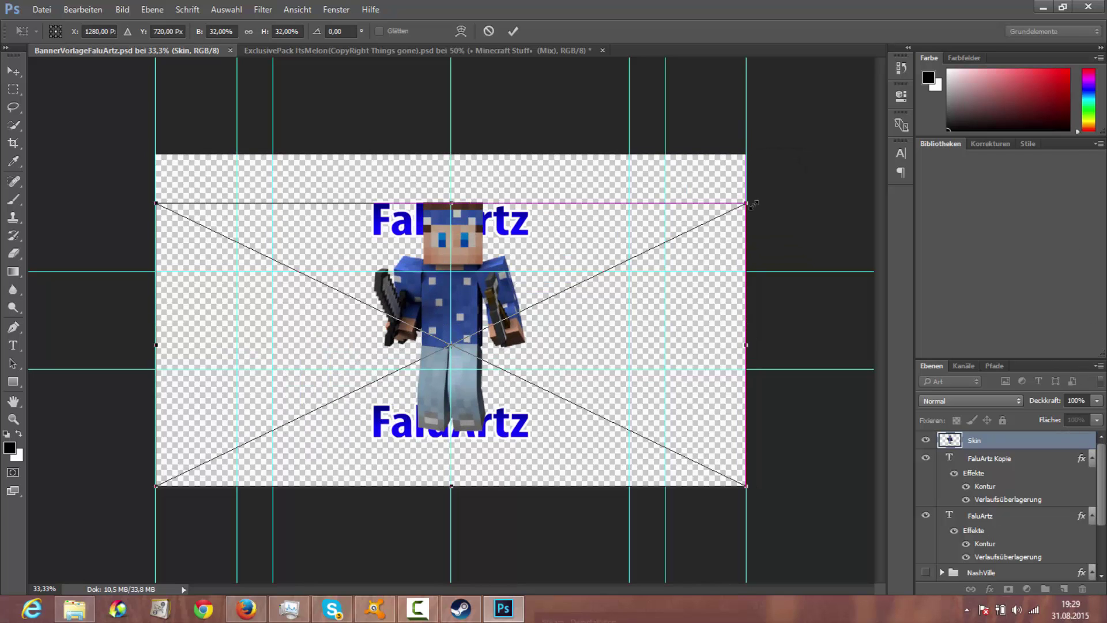
drag(755, 378, 728, 325)
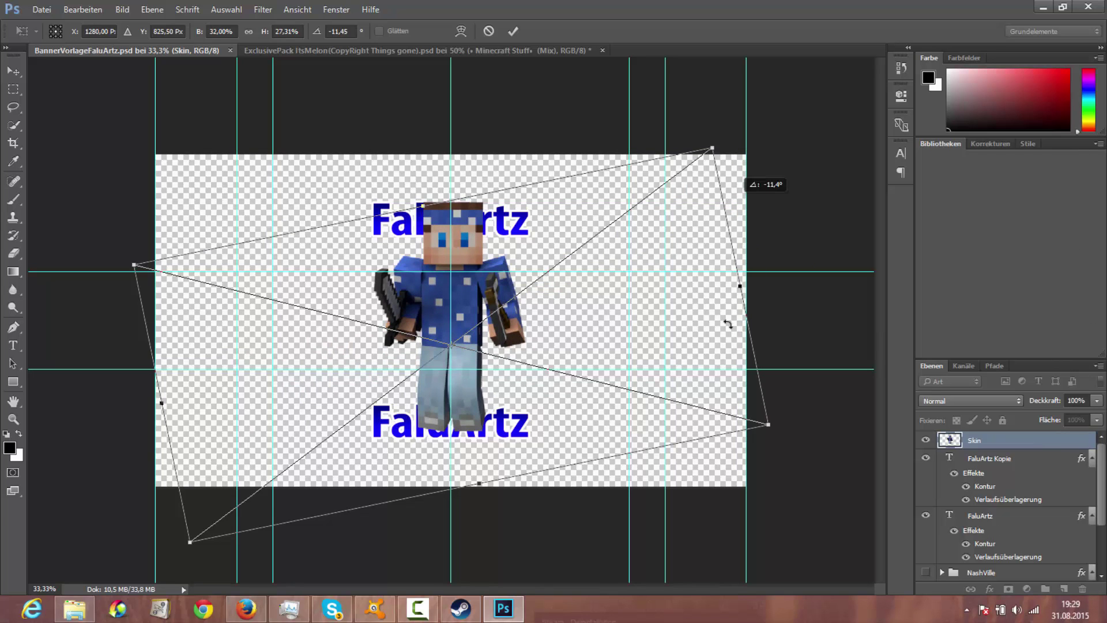
drag(741, 182, 676, 160)
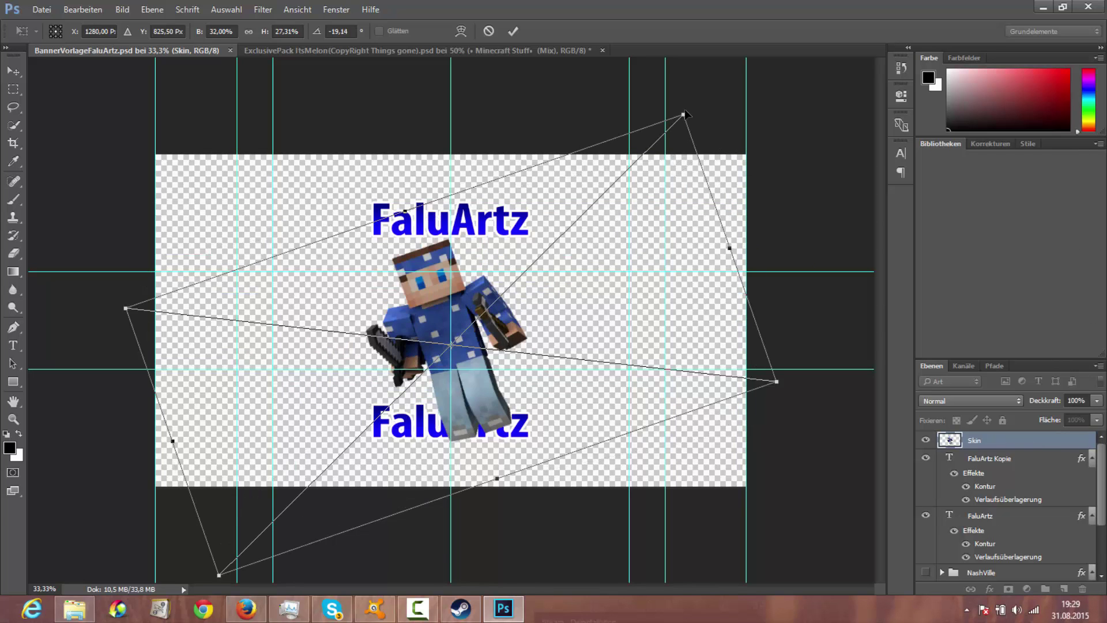
drag(683, 115, 528, 156)
drag(170, 436, 283, 398)
drag(411, 298, 426, 273)
drag(297, 373, 260, 386)
drag(593, 272, 690, 238)
drag(456, 312, 432, 320)
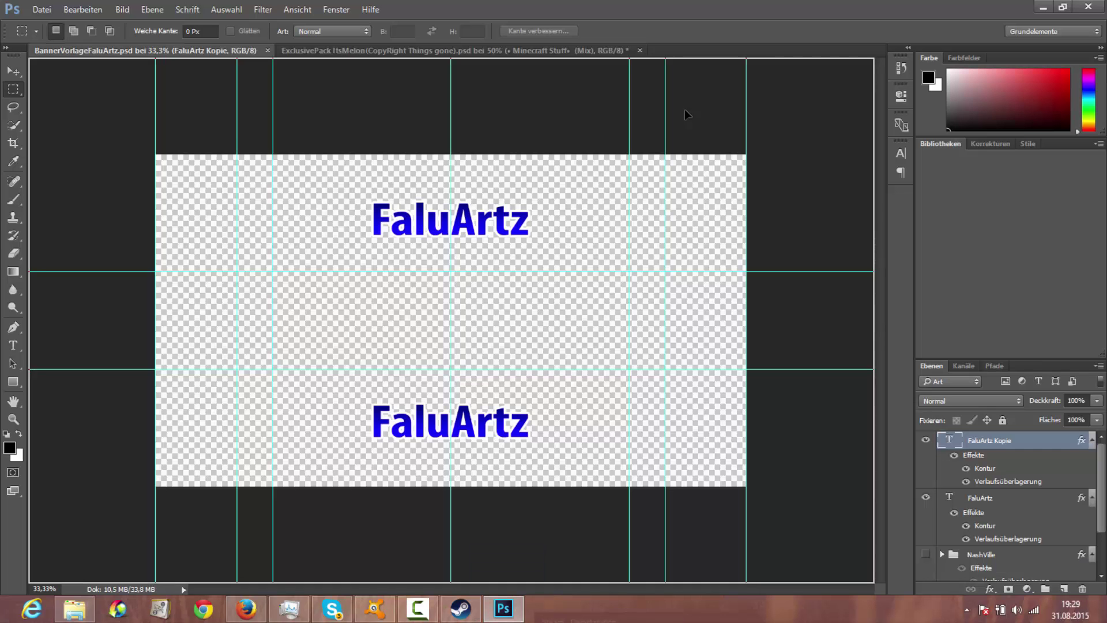
- Try to scale the placed Skin image down proportionally and position it in the left half of the banner's middle strip
shift+drag(747, 154, 512, 286)
drag(334, 386, 322, 312)
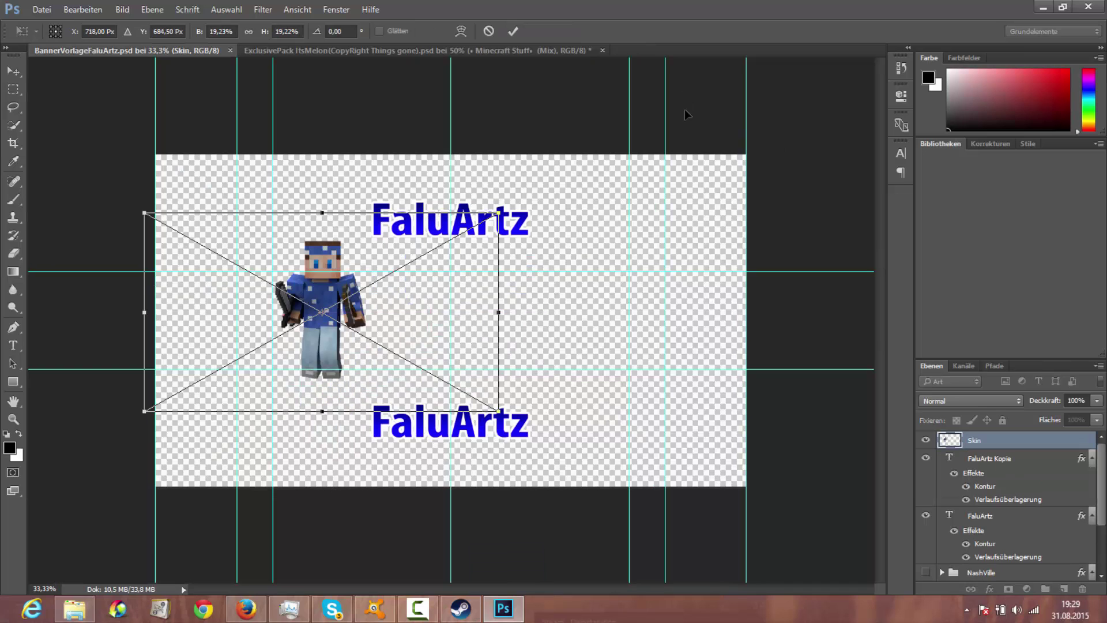
shift+drag(499, 212, 367, 287)
mouse_move(255, 349)
mouse_down()
mouse_move(311, 335)
mouse_move(302, 320)
mouse_up()
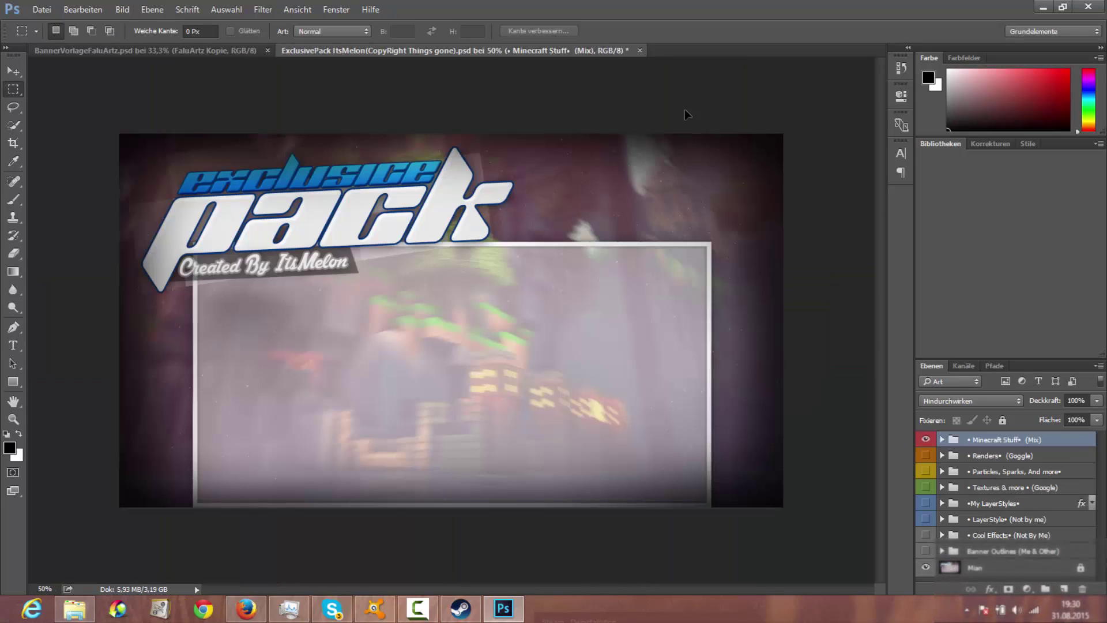
- Expand the Minecraft Stuff and Sreenshots groups and preview the screenshot layers, keeping only Screen 13 shown
click(942, 439)
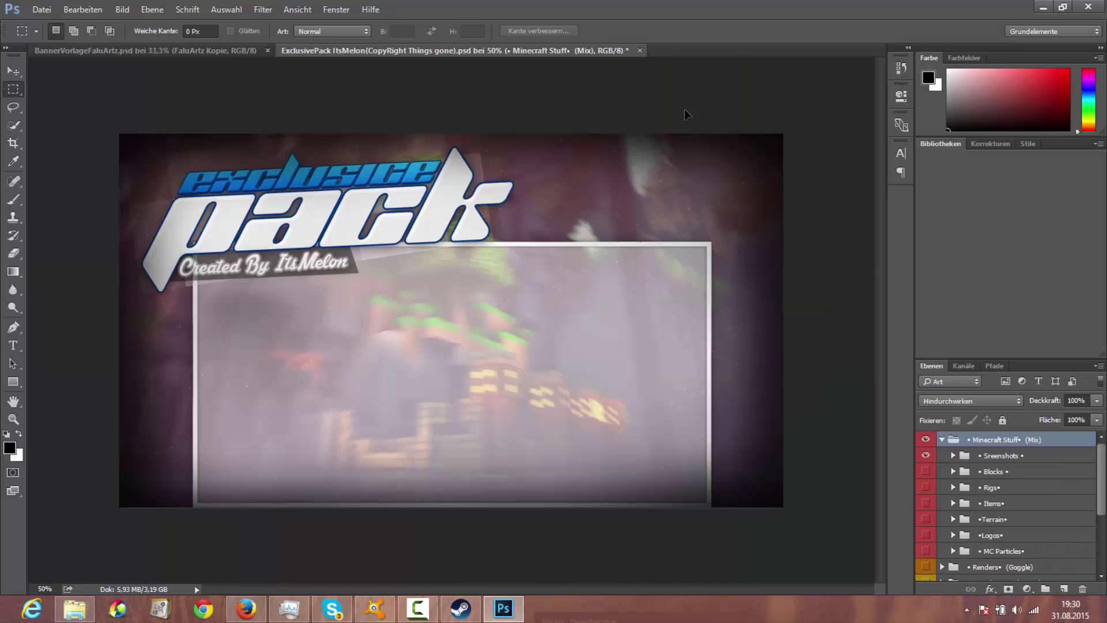
click(952, 456)
click(925, 472)
click(926, 471)
click(925, 490)
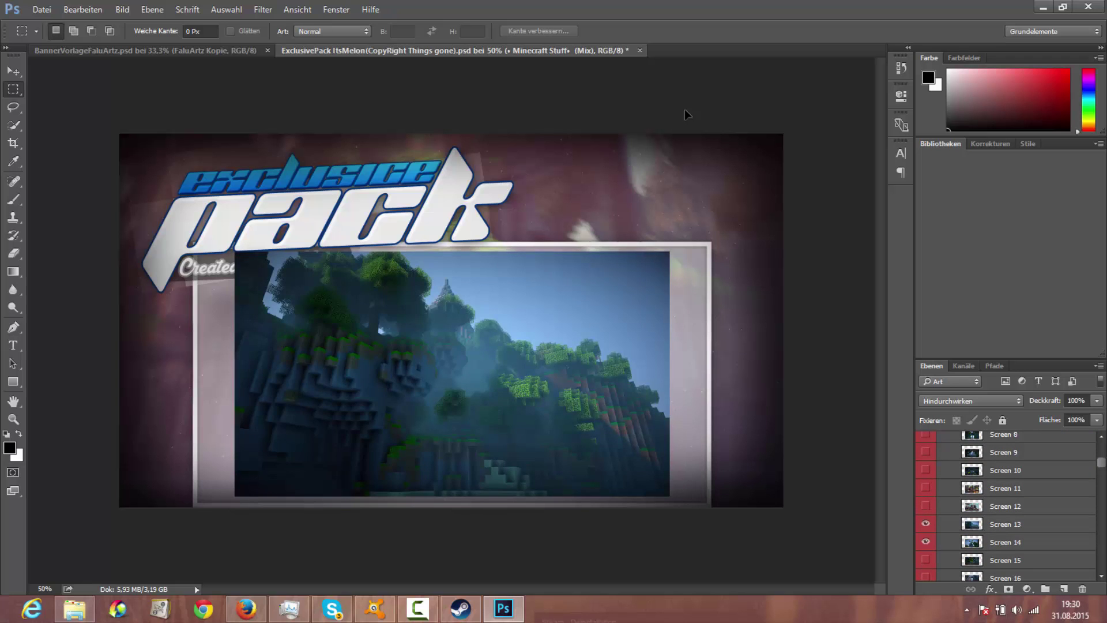
click(926, 542)
click(926, 542)
click(926, 524)
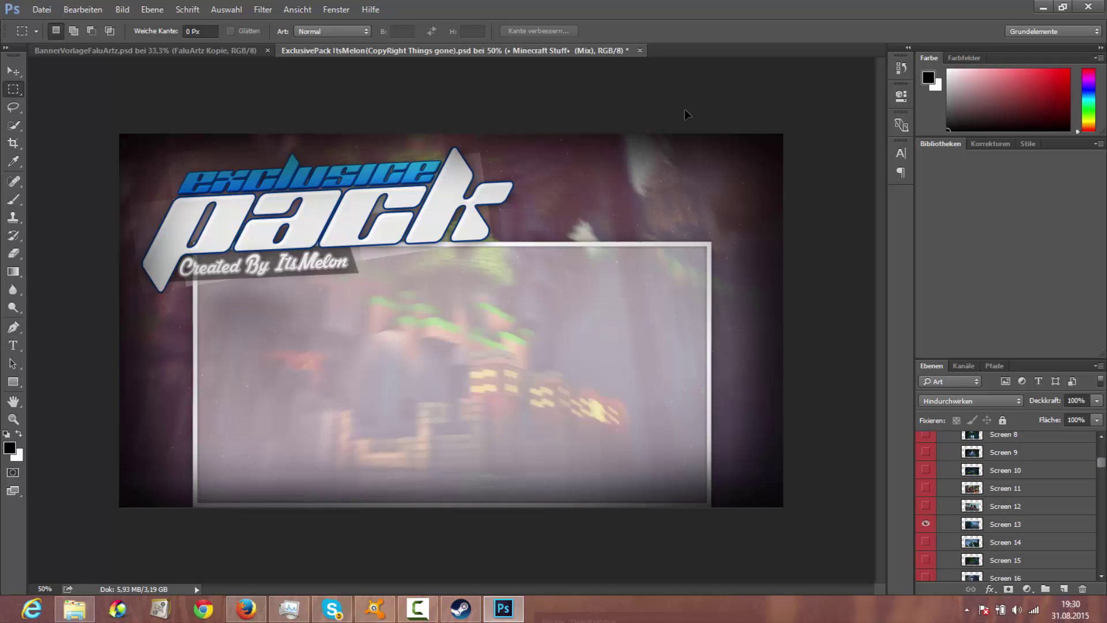
- Duplicate the Screen 13 layer into the BannerVorlageFaluArtz.psd document
right_click(1005, 525)
click(948, 64)
click(539, 239)
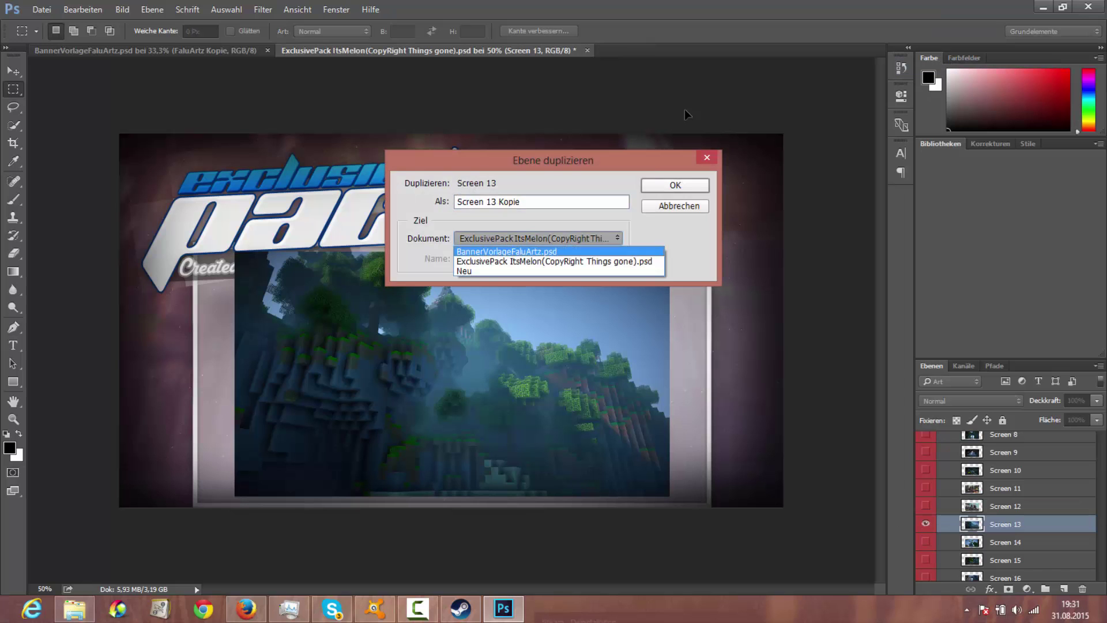
click(538, 250)
click(676, 185)
- In BannerVorlageFaluArtz.psd, stretch Screen 13 to fill the whole canvas and move its layer below both FaluArtz text layers
click(145, 51)
click(13, 71)
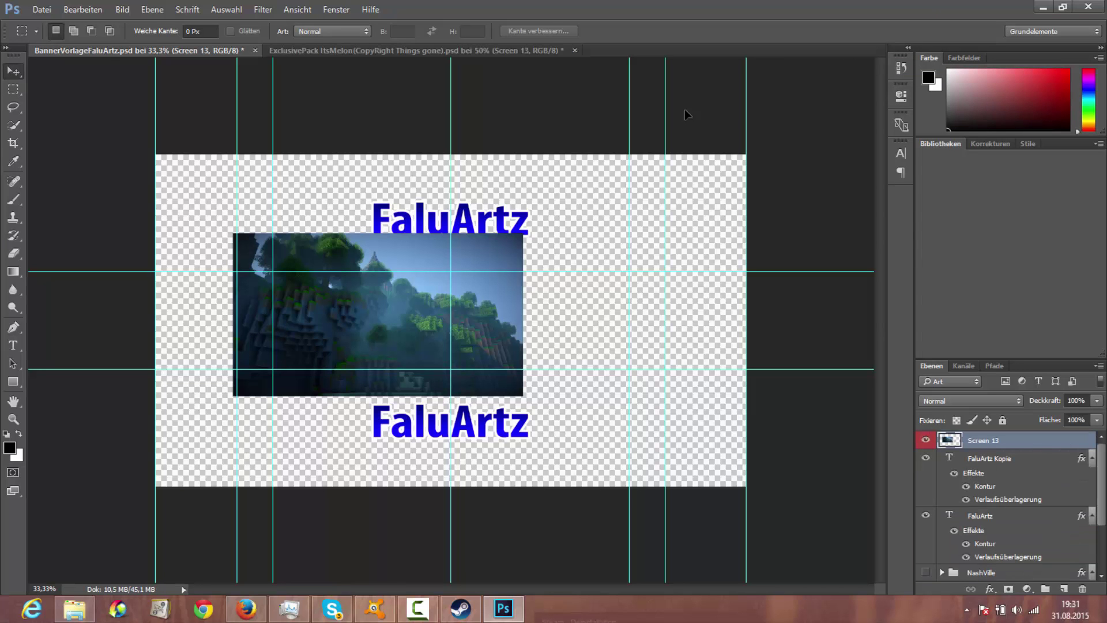
drag(523, 396, 747, 487)
drag(233, 234, 156, 154)
key(Return)
drag(983, 441, 984, 563)
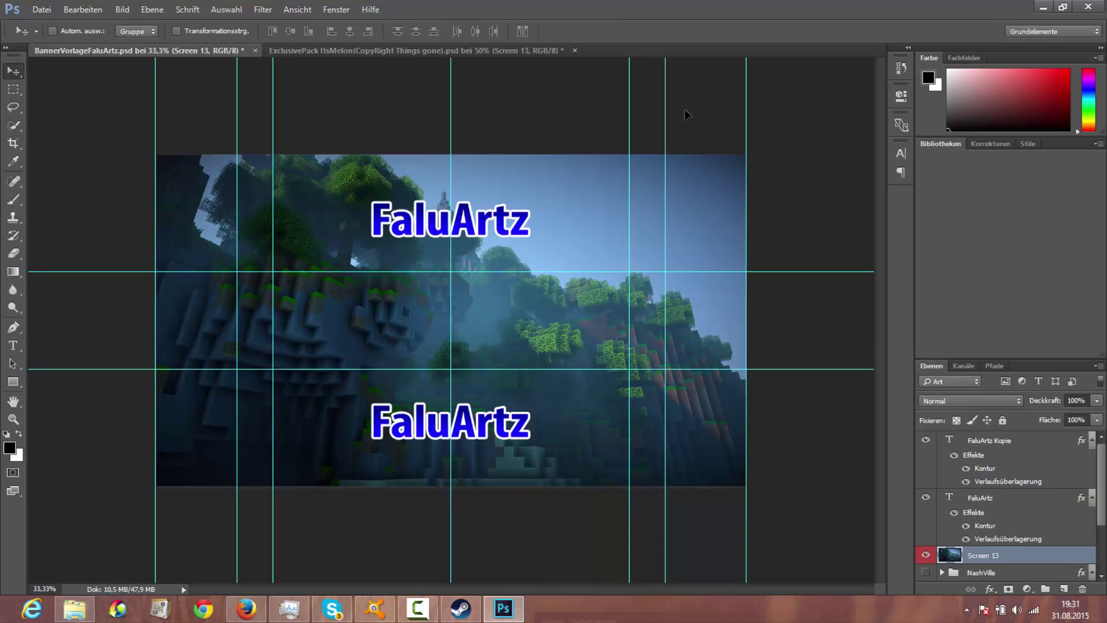
- Place the Skin image from the File Explorer folder, scale it down proportionally, and set it in the left half of the banner's middle strip
click(75, 609)
drag(534, 165, 451, 321)
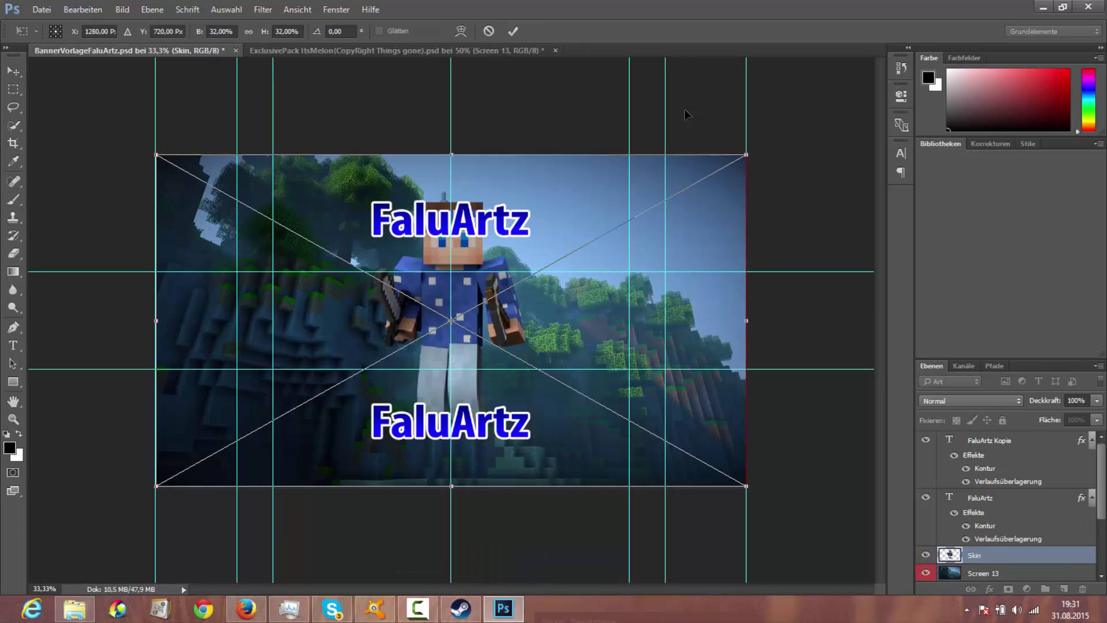
shift+drag(746, 154, 418, 338)
drag(293, 387, 352, 294)
shift+drag(477, 247, 438, 268)
drag(336, 299, 348, 296)
key(t)
key(Return)
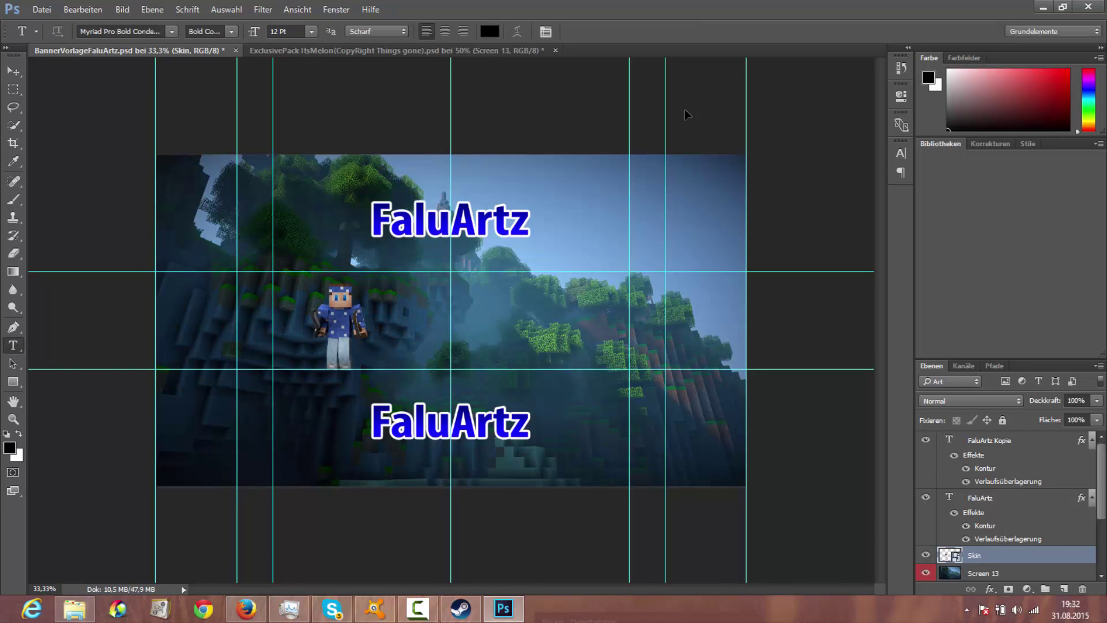
- Add the text ITZPXL to the banner, enlarge it proportionally, and position it beside the character in the middle strip
click(499, 329)
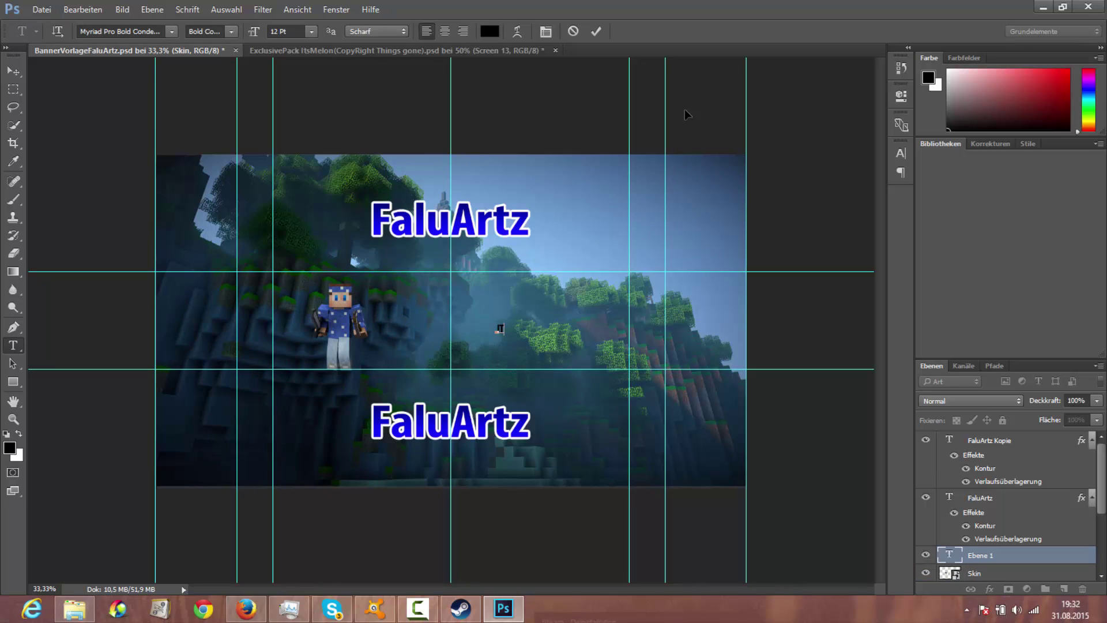
click(13, 71)
key(ctrl+t)
shift+drag(523, 334, 677, 408)
drag(611, 359, 543, 315)
click(13, 71)
key(Return)
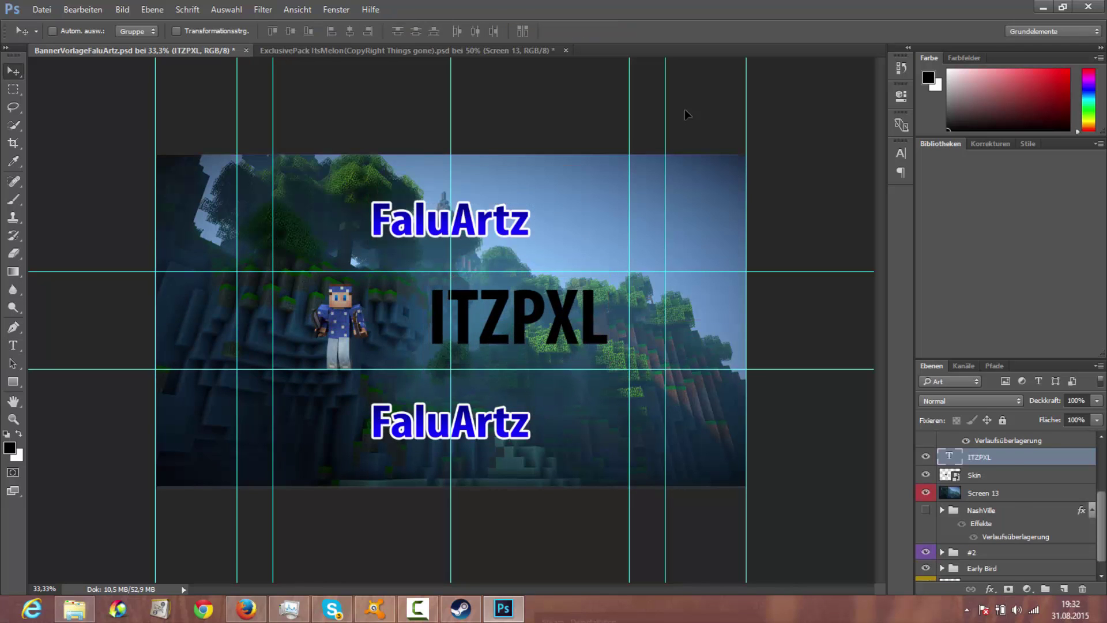
- Give the ITZPXL text a white 10 px outside Kontur and a blue Verlaufsüberlagerung
right_click(1013, 457)
click(946, 110)
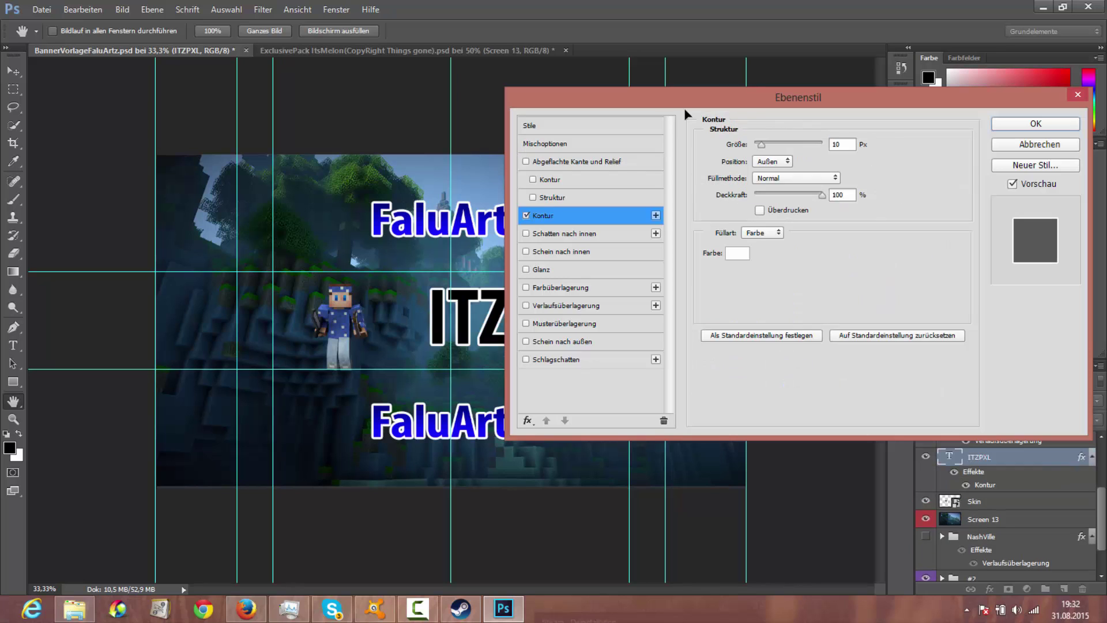
click(542, 305)
- Adjust the gradient's start blue and enable Abgeflachte Kante und Relief, Schatten nach innen, Schein nach innen and Schlagschatten on the ITZPXL text
click(790, 240)
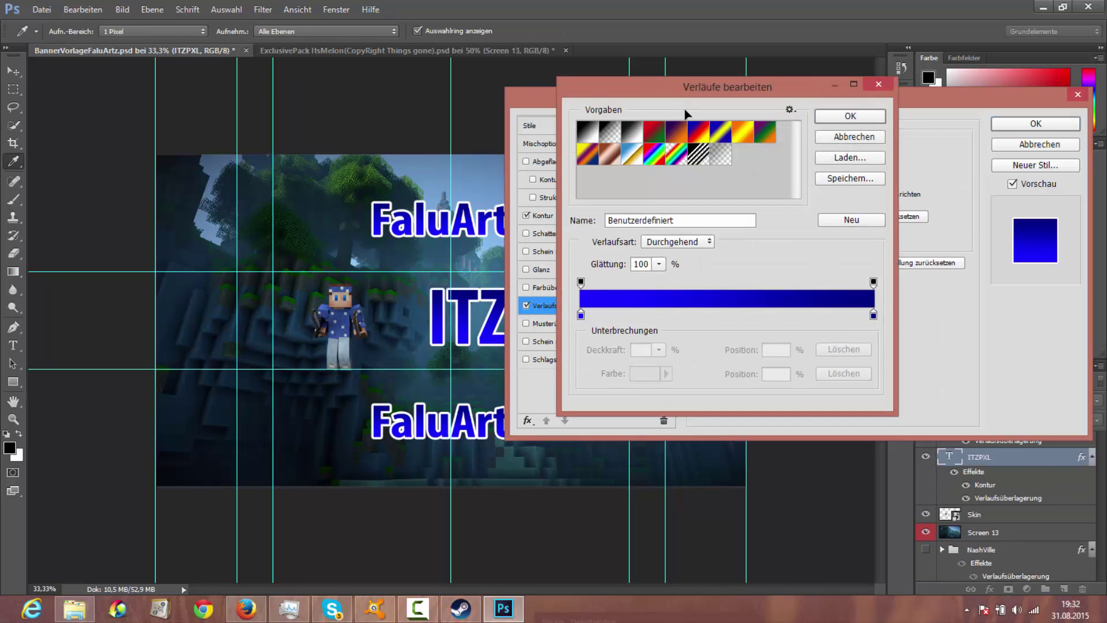
click(580, 315)
click(645, 374)
drag(489, 316, 543, 294)
click(705, 140)
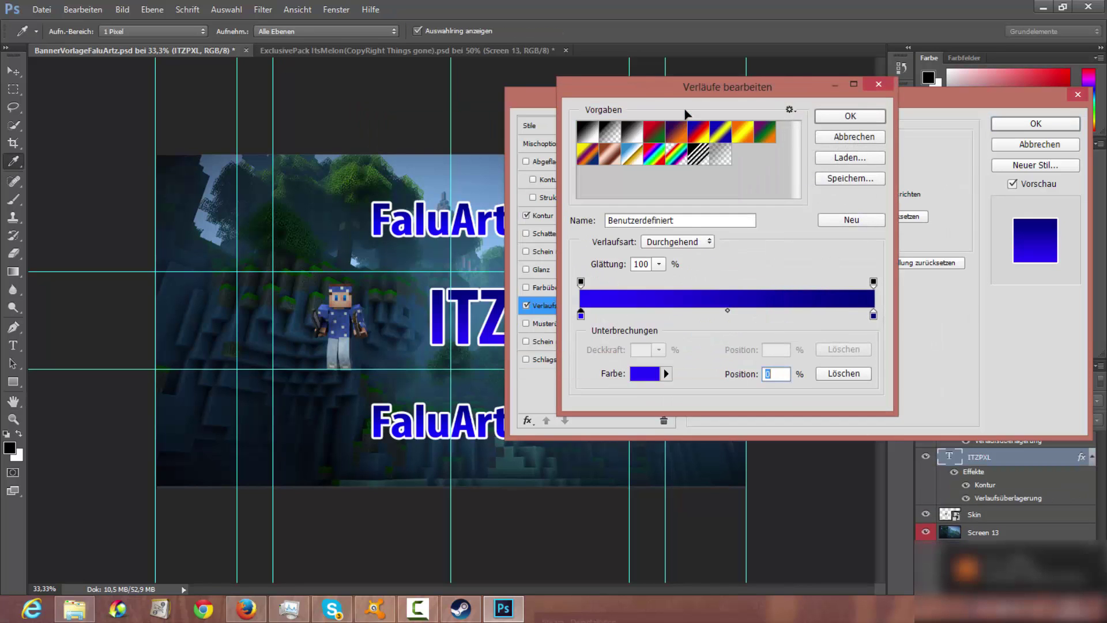
click(850, 116)
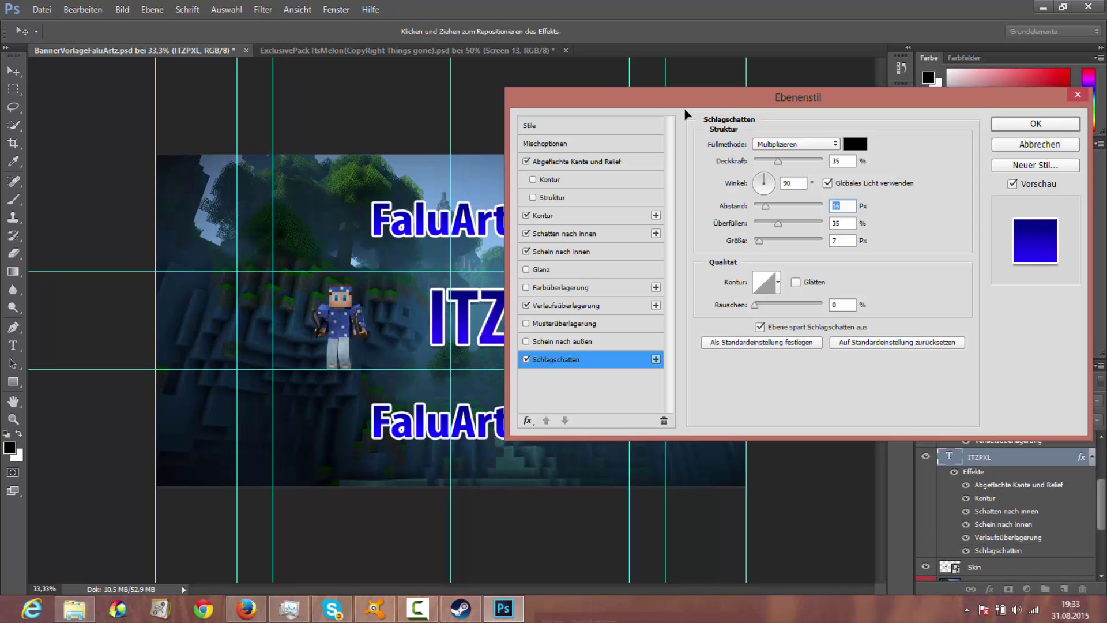
key(Return)
- Enlarge the Skin image proportionally to about 19.5 % and position it just left of the ITZPXL text
click(975, 497)
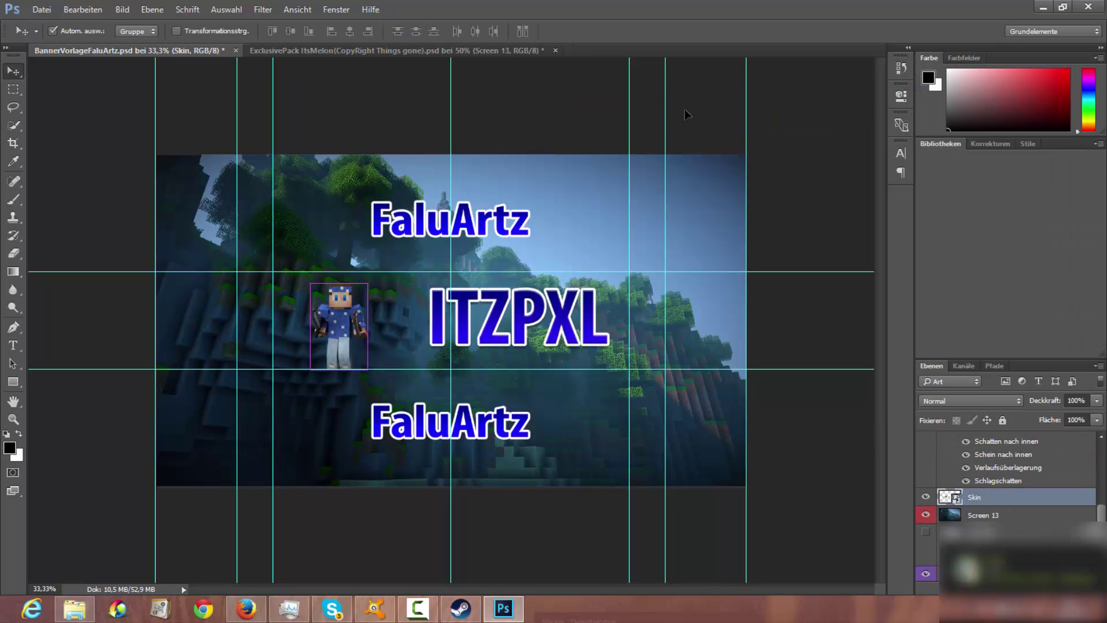
key(ctrl+t)
shift+drag(451, 391, 590, 469)
mouse_move(422, 329)
mouse_down()
mouse_move(380, 305)
mouse_move(371, 312)
mouse_up()
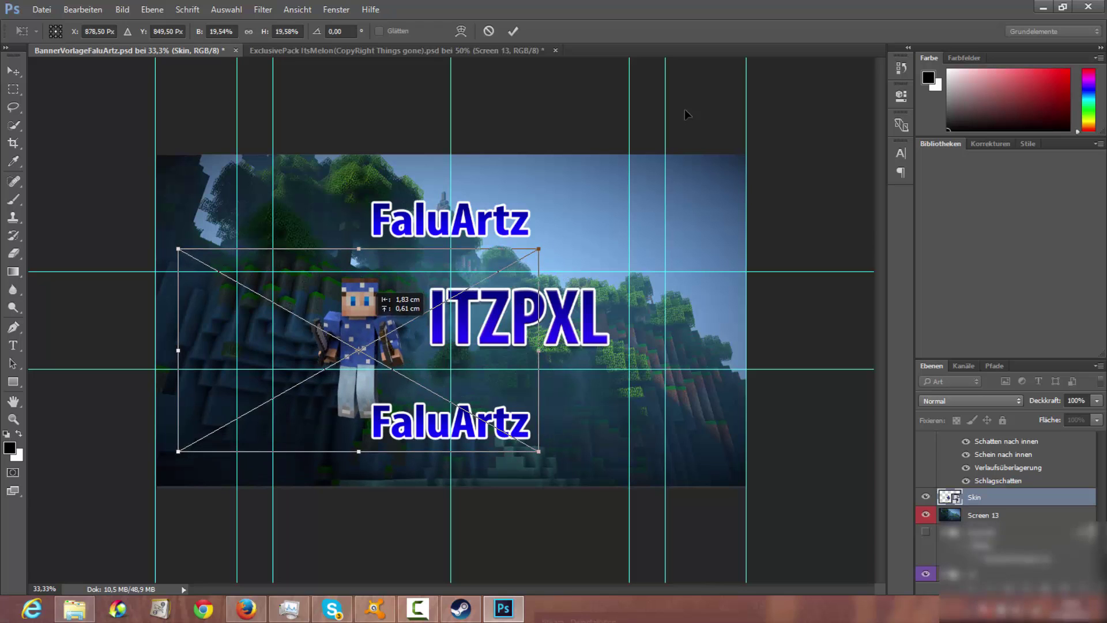
click(12, 346)
key(Return)
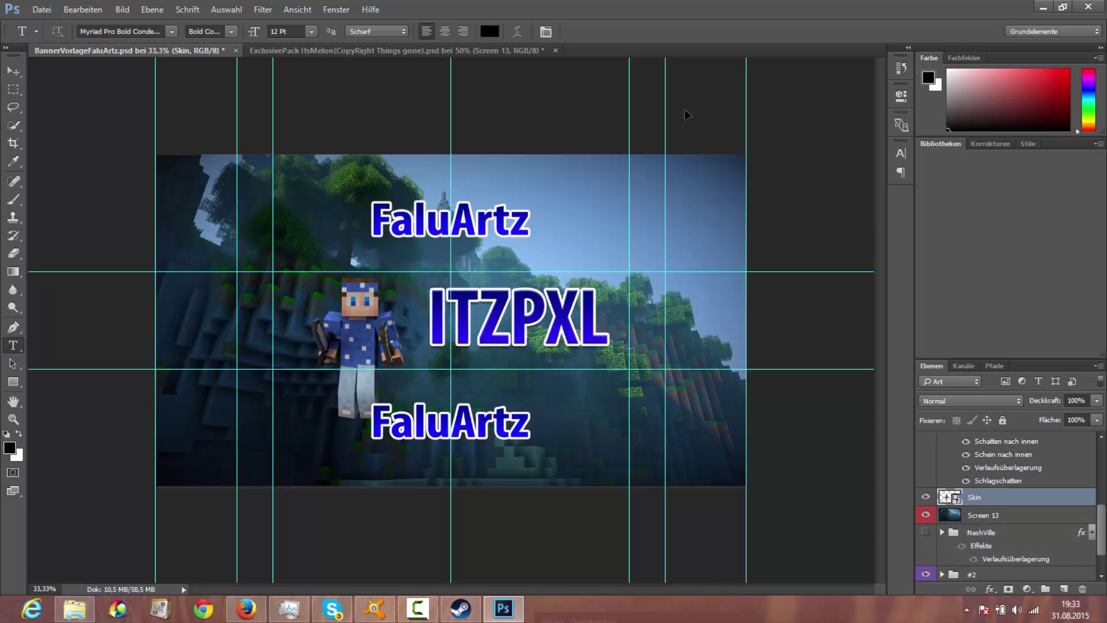
- Rewrite the ITZPXL text in mixed case as ItzPXL
click(579, 323)
text(FAu)
key(BackSpace)
key(BackSpace)
key(BackSpace)
key(BackSpace)
key(BackSpace)
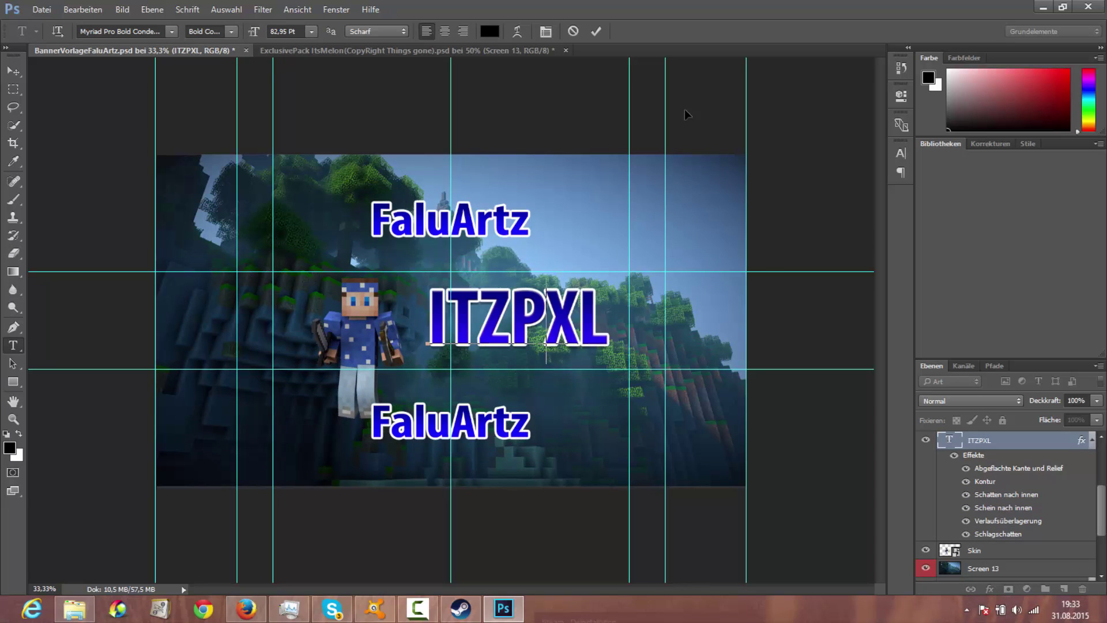
key(BackSpace)
key(BackSpace)
text(tzPX)
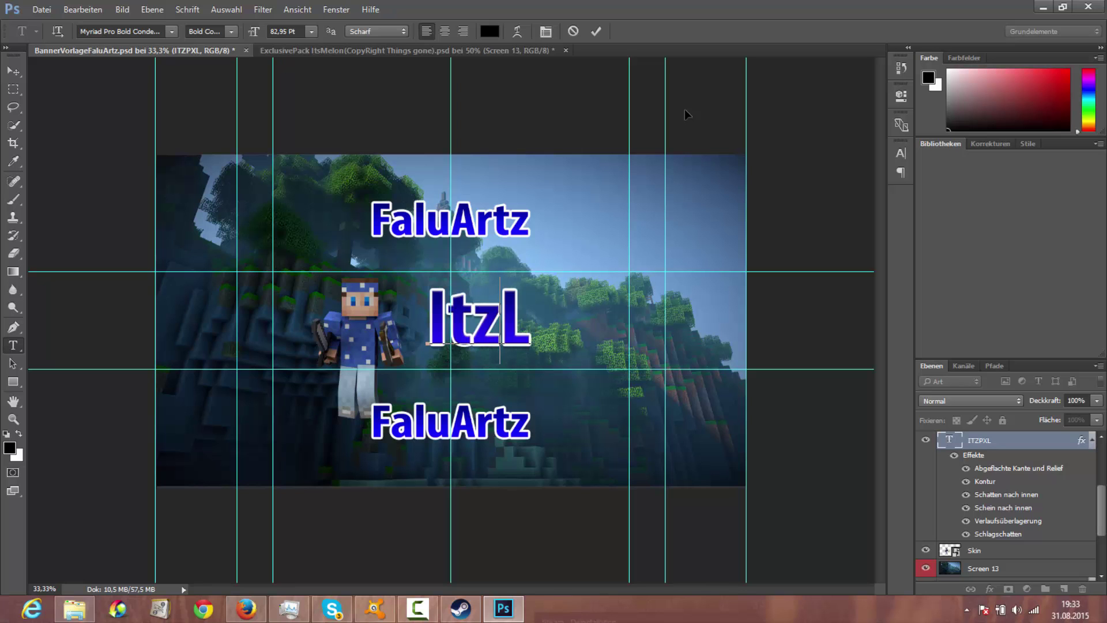
- Change the font of the whole ItzPXL text to American Purpose STRIPE 1 Regular
key(ctrl+a)
click(172, 32)
text(amer)
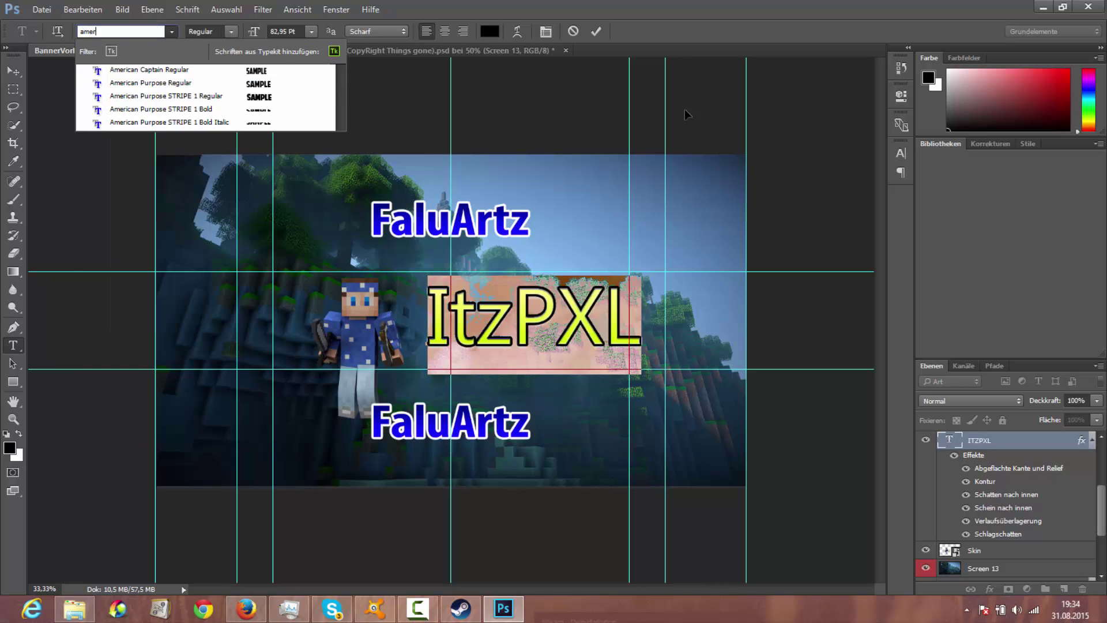
key(Down)
key(Return)
key(ctrl+Return)
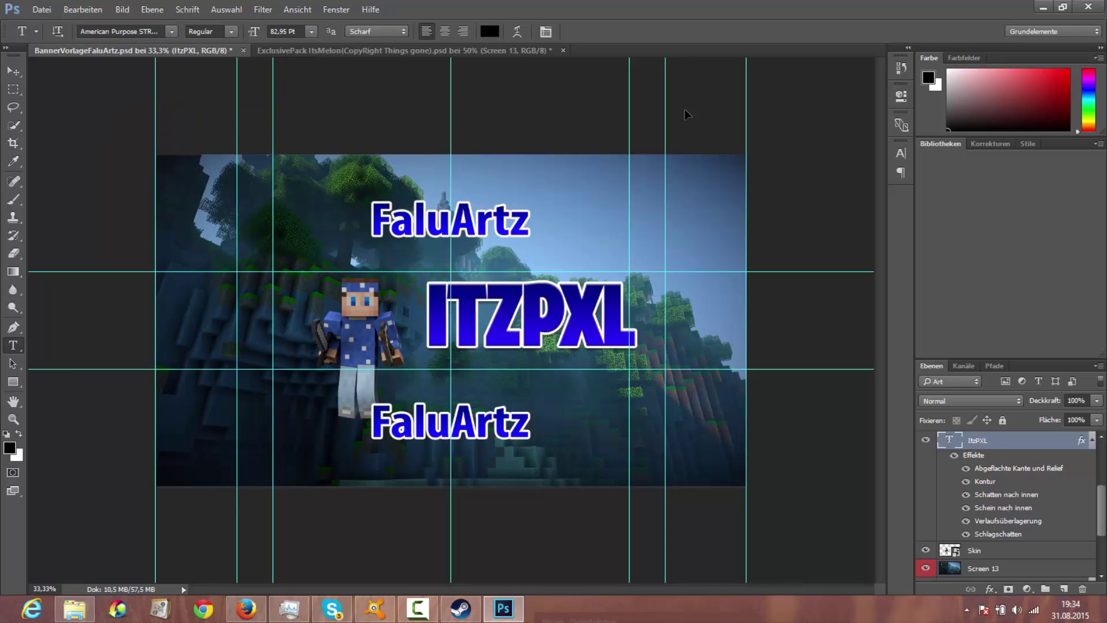
- Shift the ItzPXL text and the Skin character slightly left to centre them between the guides
key(v)
drag(549, 299, 534, 304)
ctrl+click(398, 314)
ctrl+drag(373, 314, 355, 314)
scroll(1006, 508, down, 1)
- Add a small FaluArtz text in Billabong Regular at 12 pt and move it to the lower right of the middle strip
key(t)
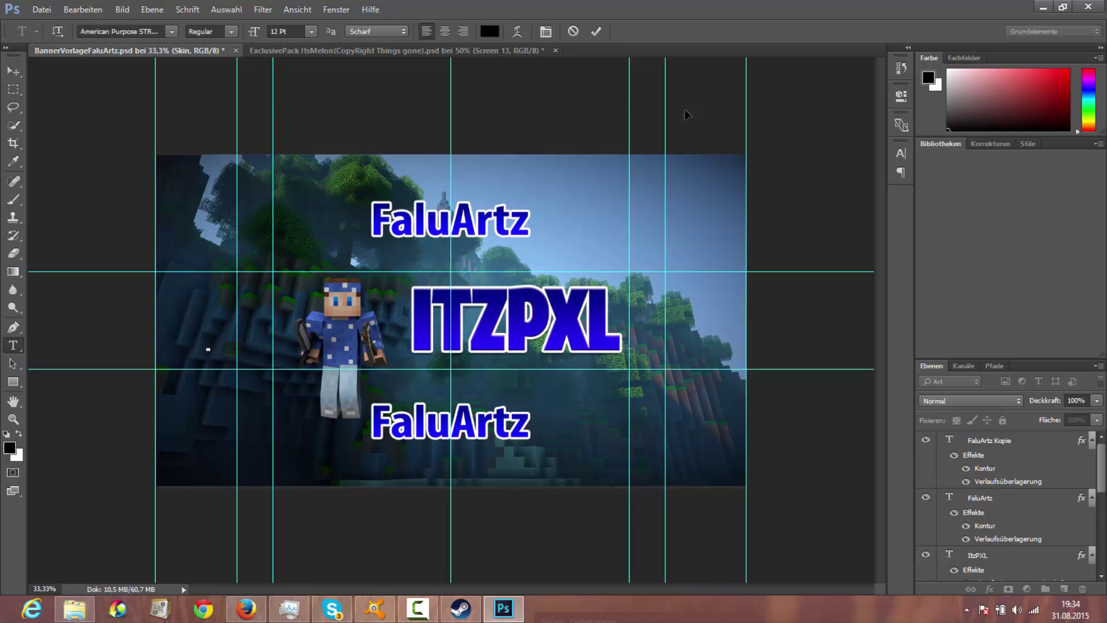
click(118, 32)
text(bill)
key(Return)
text(FaluArtz)
click(13, 71)
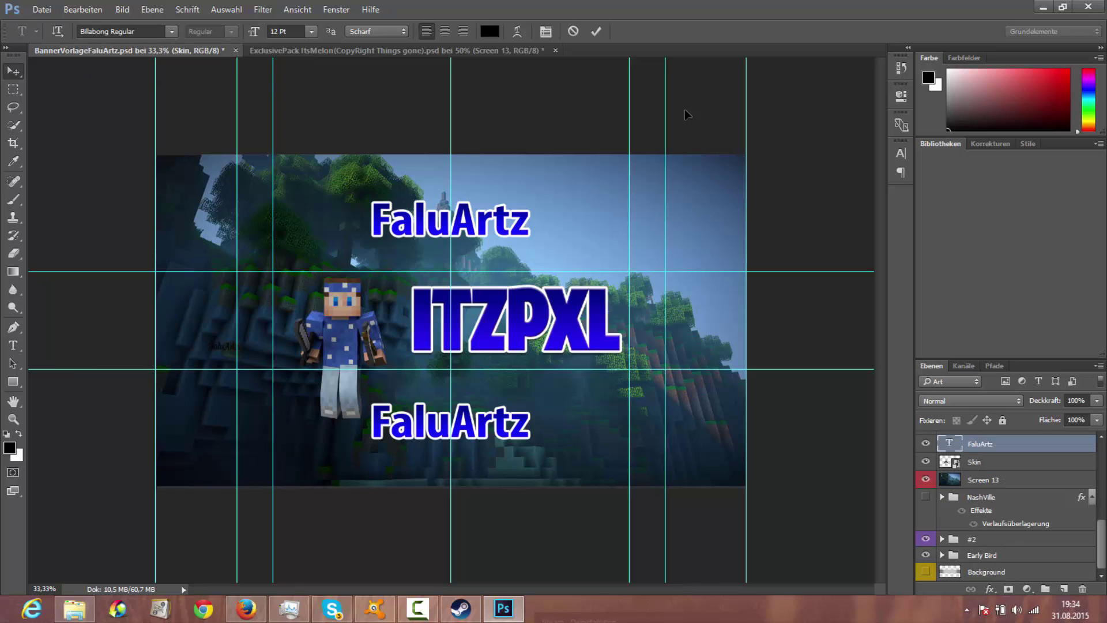
drag(223, 344, 597, 366)
- Add a white Kontur to the small FaluArtz text
right_click(989, 444)
click(819, 109)
click(530, 214)
drag(802, 96, 770, 389)
click(519, 507)
key(Return)
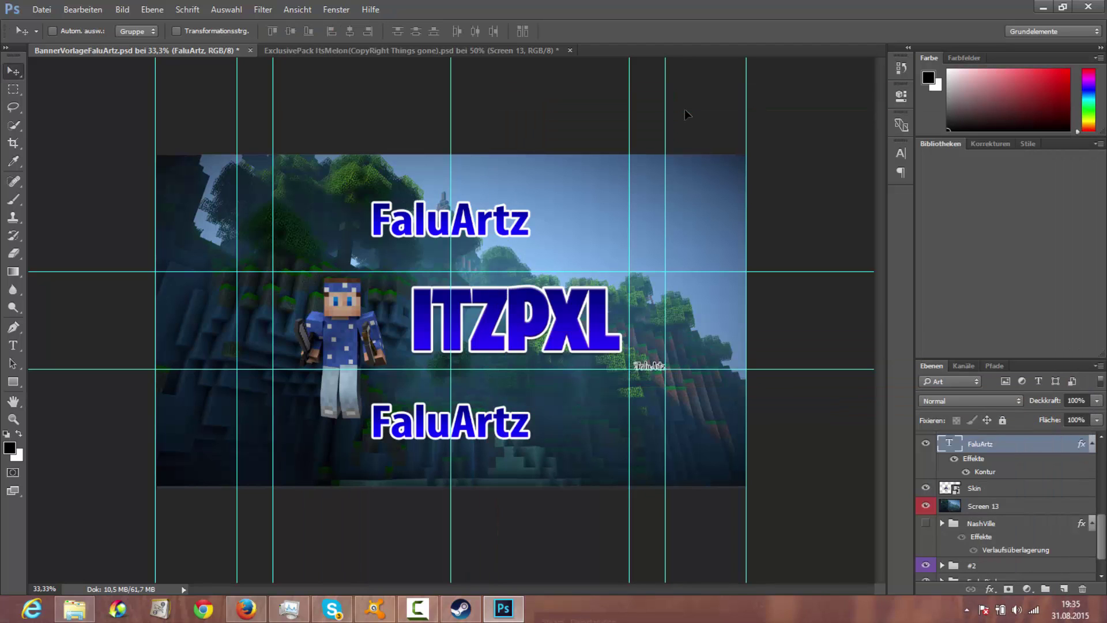
- Hide the two large FaluArtz template text layers
scroll(1007, 508, up, 4)
click(926, 440)
click(925, 497)
- Switch to the ExclusivePack document, collapse the Sreenshots group, and preview Grass Random in the Blocks group
click(411, 51)
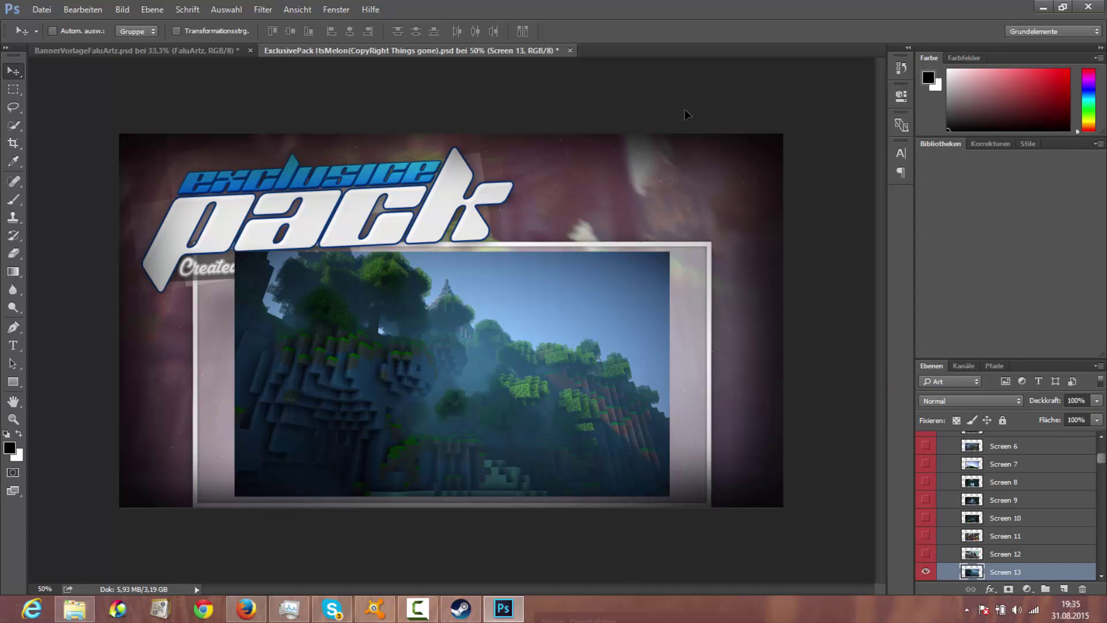
scroll(1007, 508, up, 4)
click(954, 455)
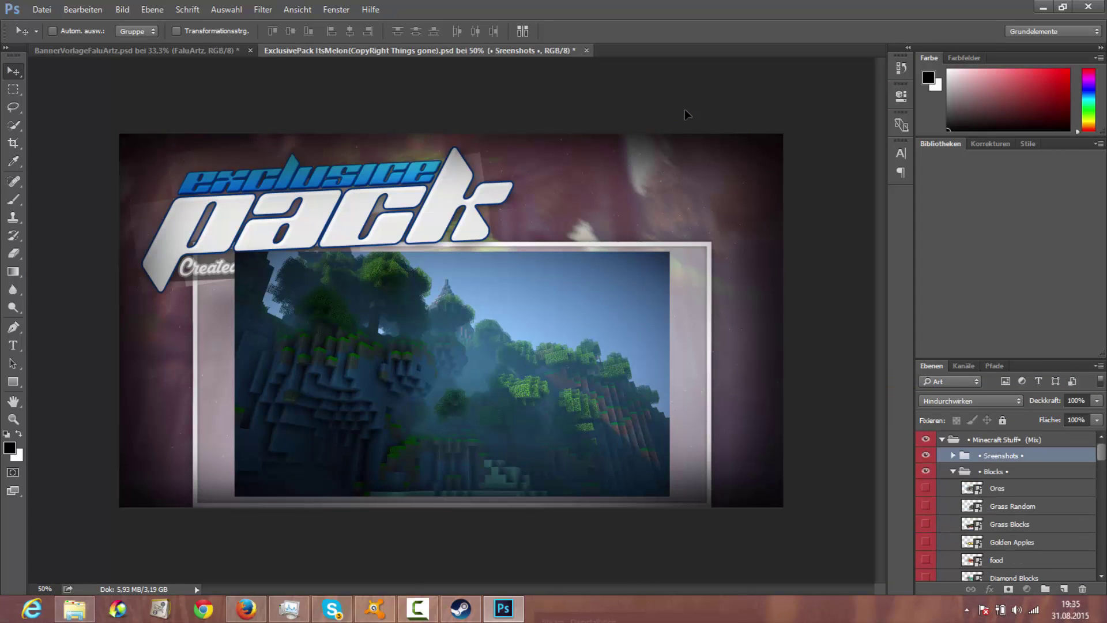
key(ctrl+alt+z)
key(ctrl+alt+z)
key(ctrl+alt+z)
key(ctrl+alt+z)
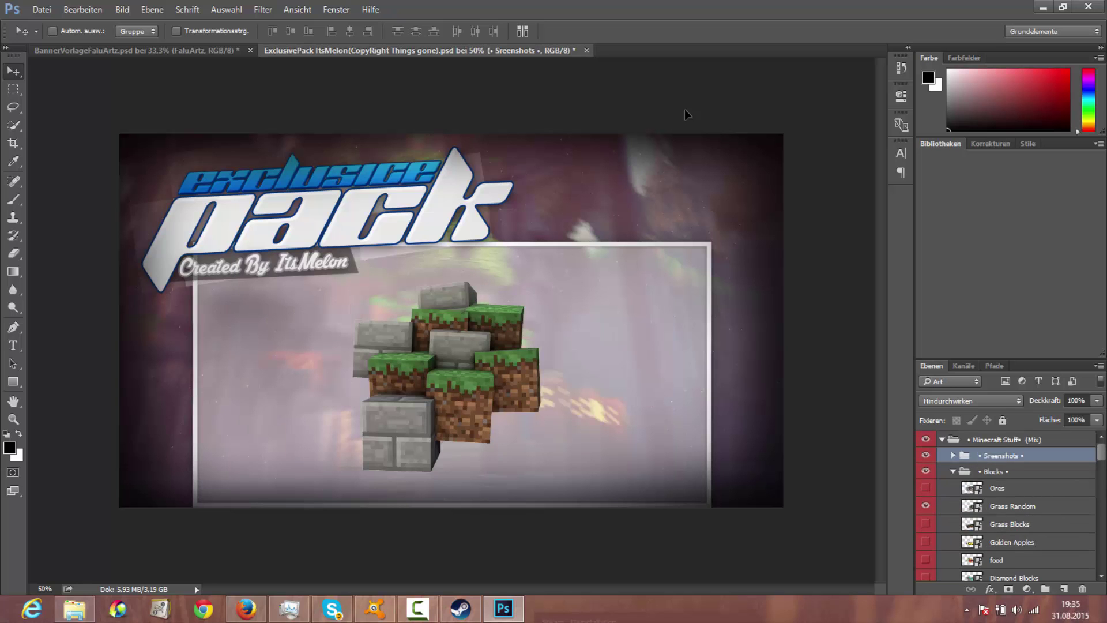
- Duplicate the Grass Random layer into BannerVorlageFaluArtz.psd
right_click(1023, 506)
click(810, 104)
click(536, 239)
click(519, 251)
click(673, 183)
- Preview further layers of the Blocks group, including Grass Blocks and Golden Apples, and hide them again
click(926, 506)
click(926, 524)
click(926, 542)
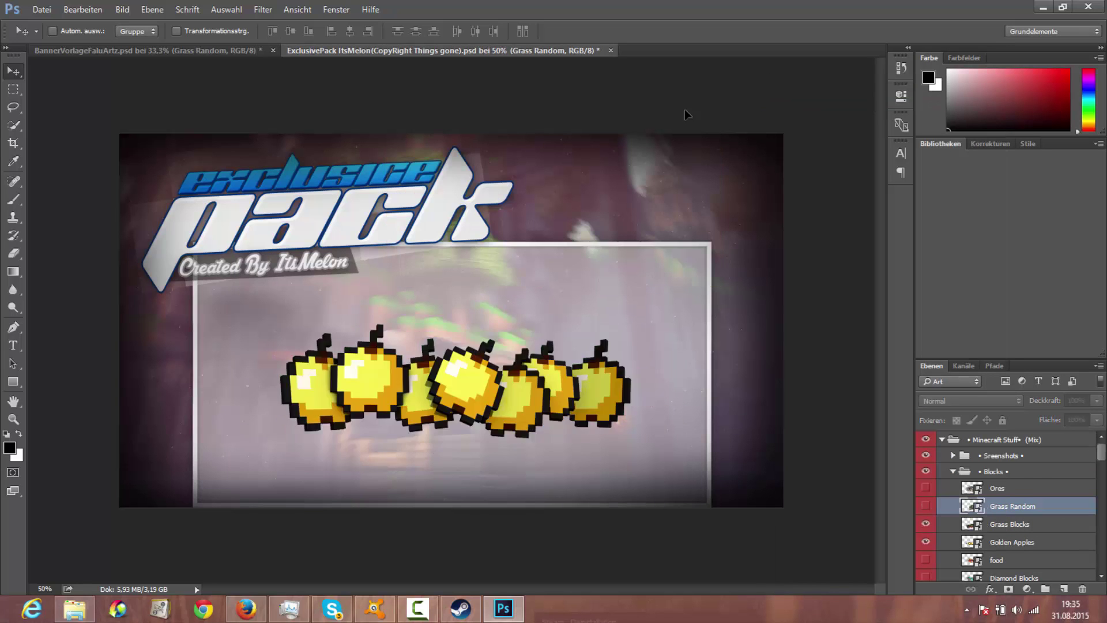
key(ctrl+alt+z)
key(ctrl+alt+z)
key(ctrl+alt+z)
key(ctrl+alt+z)
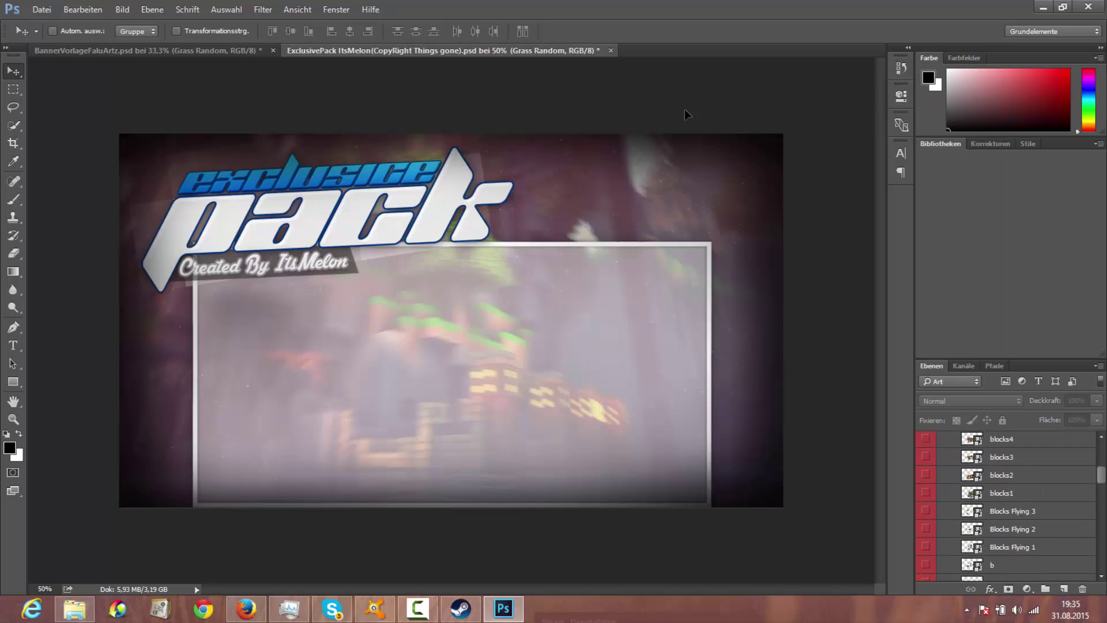
- Duplicate the Blocks Flying 3 layer into BannerVorlageFaluArtz.psd
right_click(1001, 511)
click(802, 104)
click(536, 239)
click(520, 249)
click(674, 184)
- Examine the remaining flying and single block layers of the Blocks group and the contents of the Rigs group
click(926, 529)
click(925, 529)
click(925, 547)
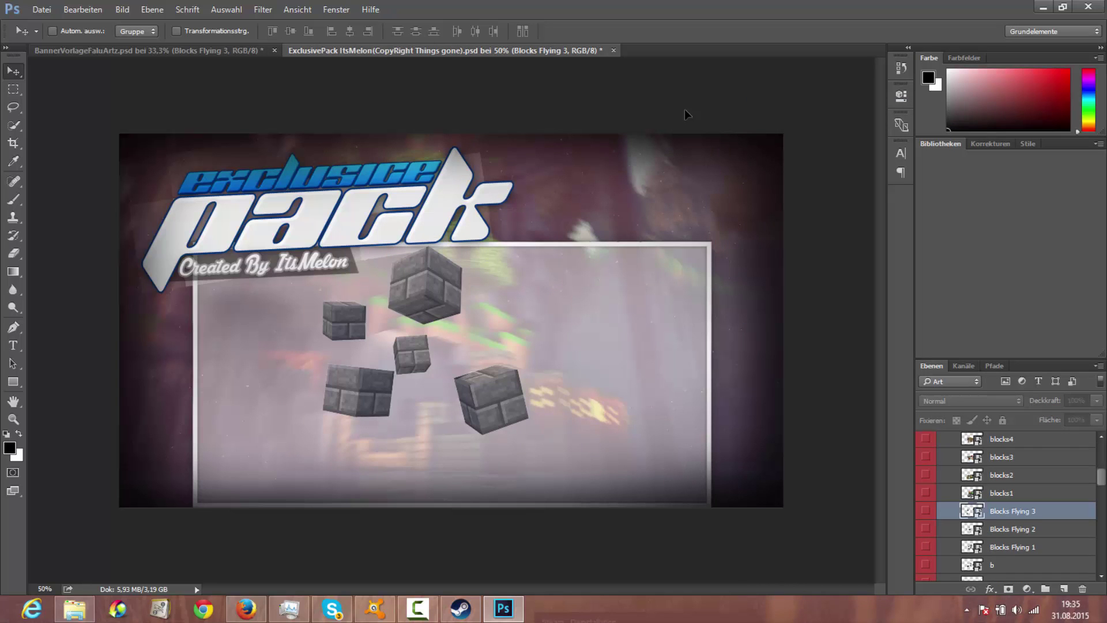
scroll(926, 543, down, 3)
click(926, 536)
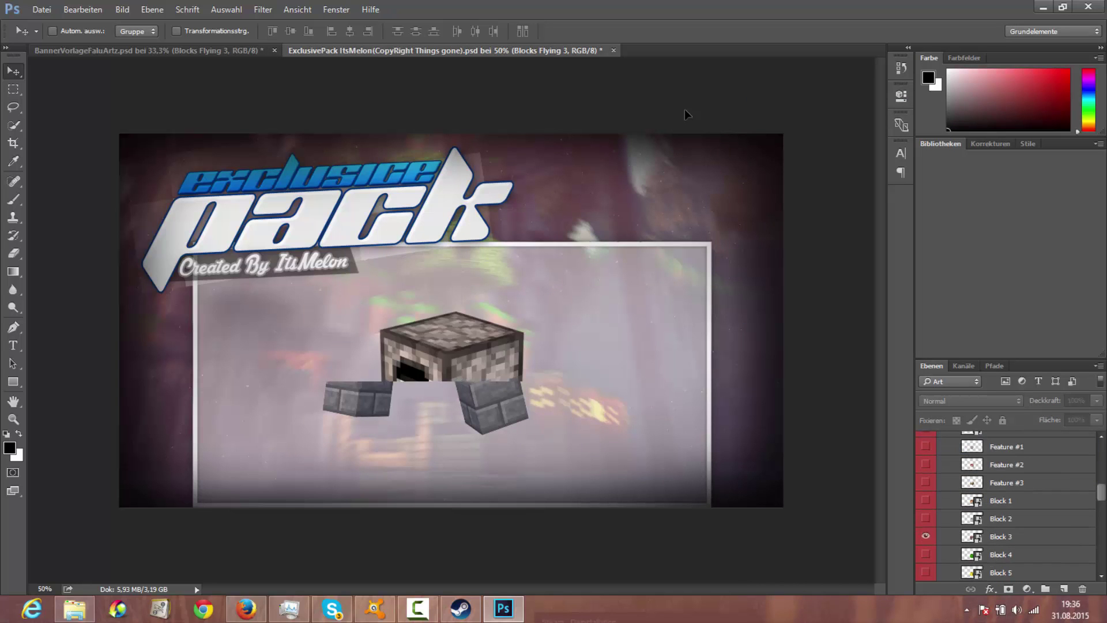
key(ctrl+alt+z)
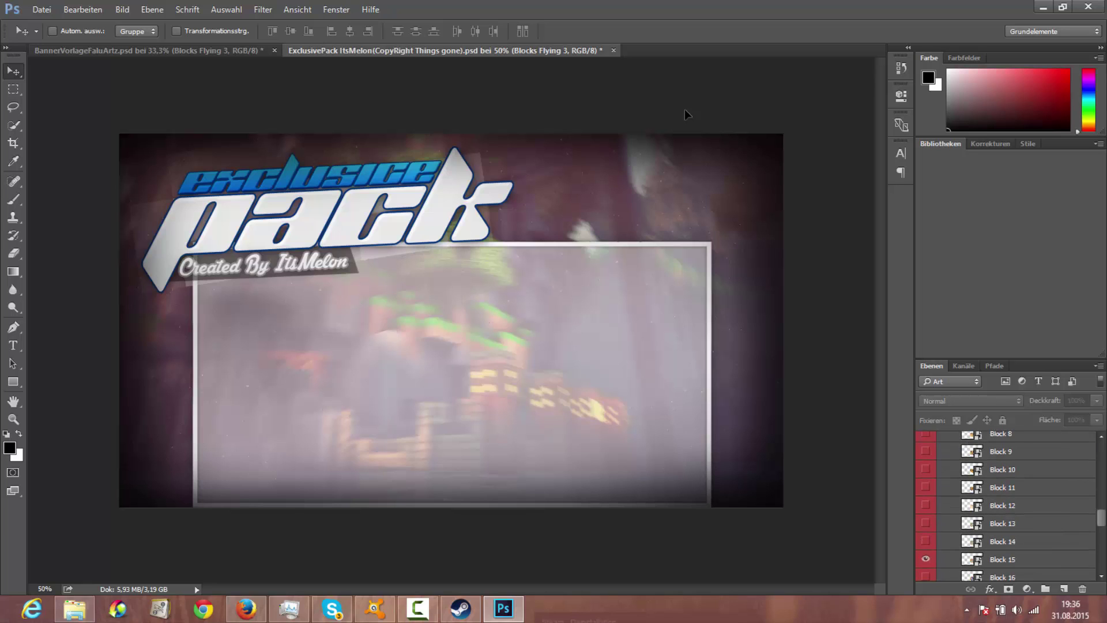
key(ctrl+alt+z)
key(ctrl+alt+z)
key(ctrl+alt+z)
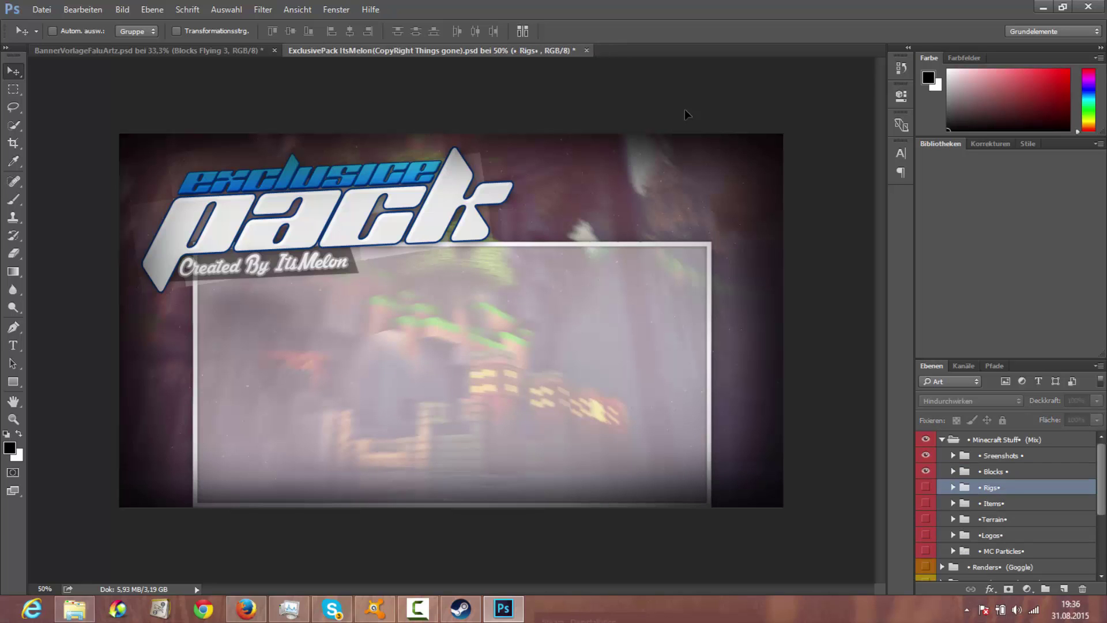
key(ctrl+alt+z)
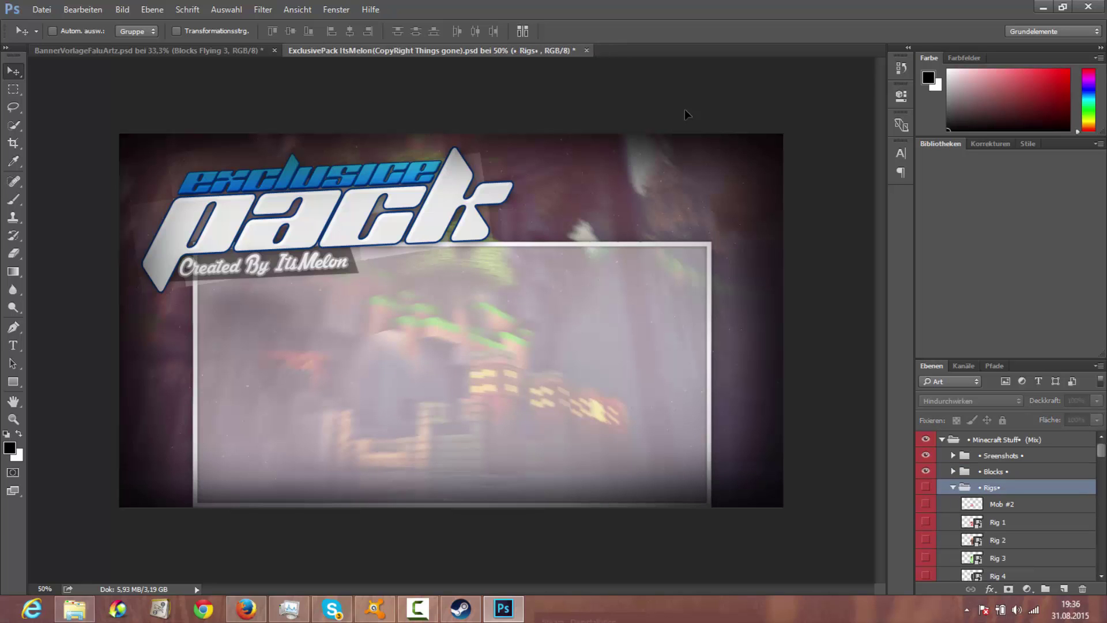
- Move the Grass Random blocks in BannerVorlageFaluArtz.psd behind the end of the ItzPXL text and show the Blocks Flying 3 layer
key(ctrl+Tab)
click(990, 533)
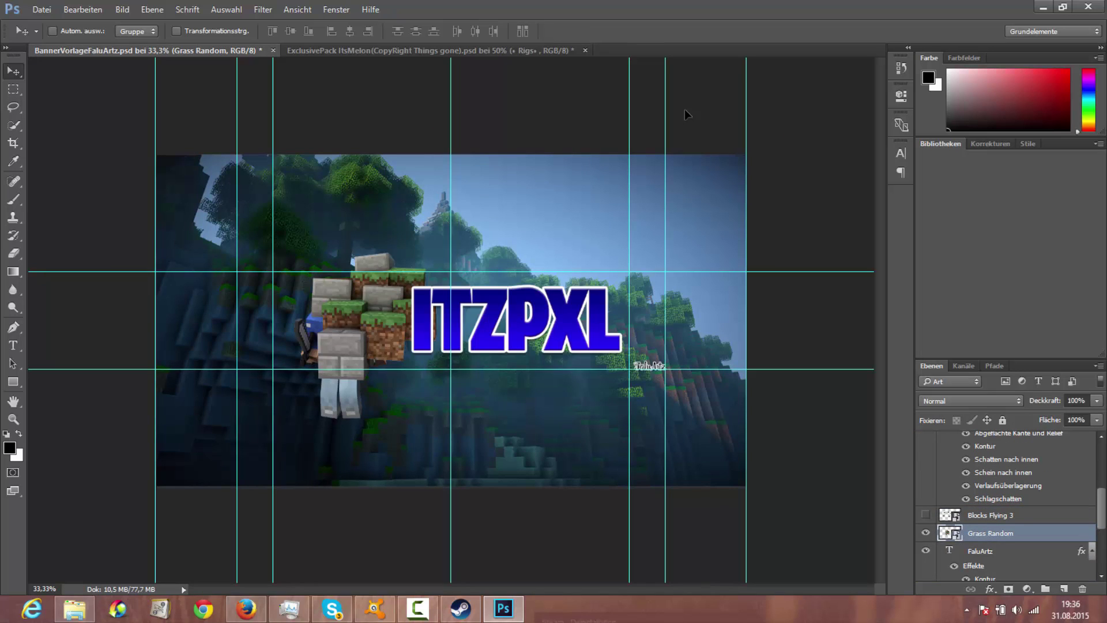
drag(372, 320, 600, 324)
click(925, 514)
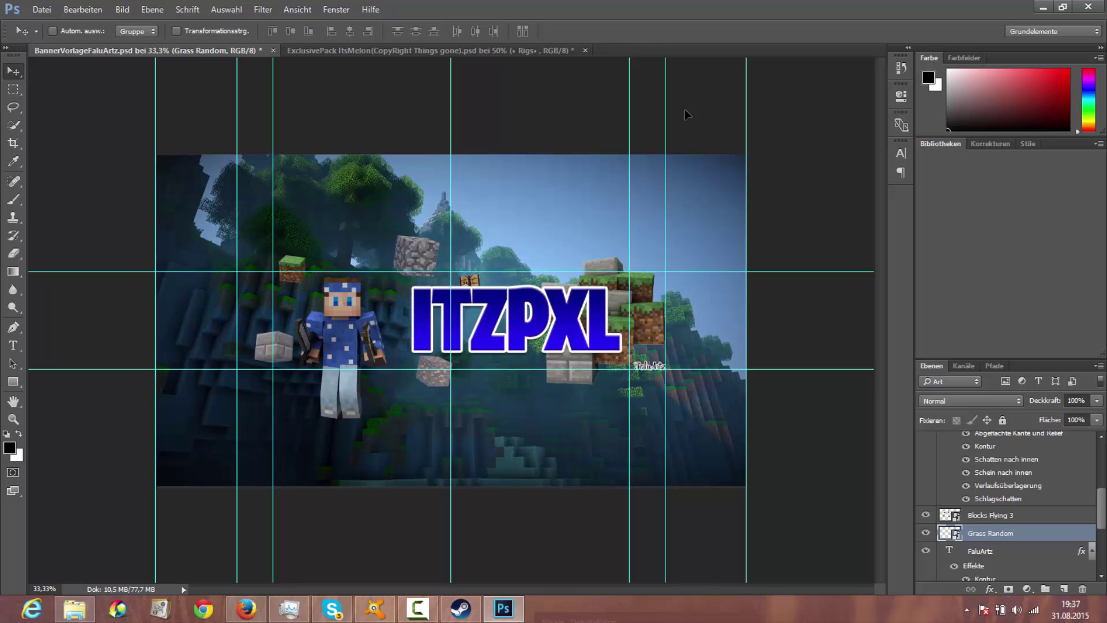
- Preview the rig and mob layers of the Rigs group in the ExclusivePack file one at a time and hide them again
key(ctrl+Tab)
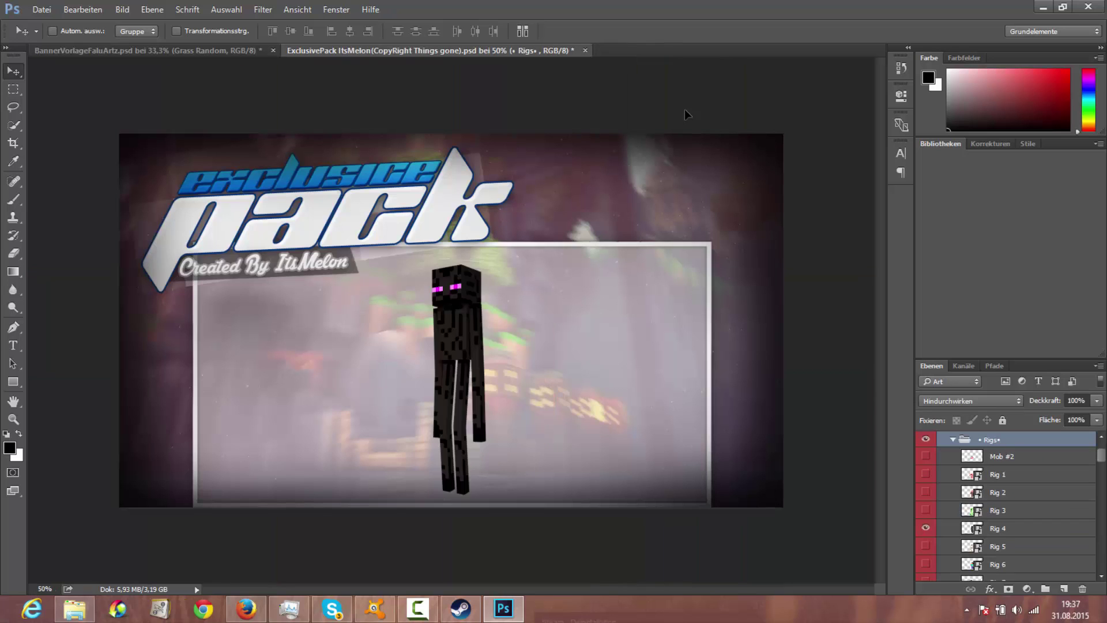
click(926, 537)
click(926, 537)
click(926, 519)
click(925, 518)
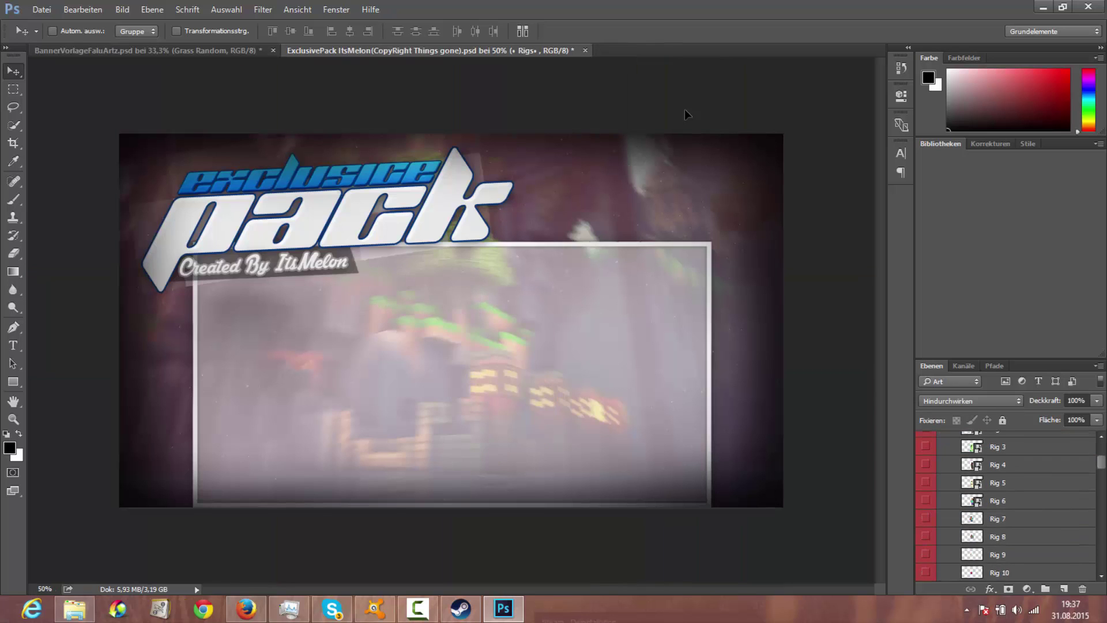
scroll(925, 518, down, 3)
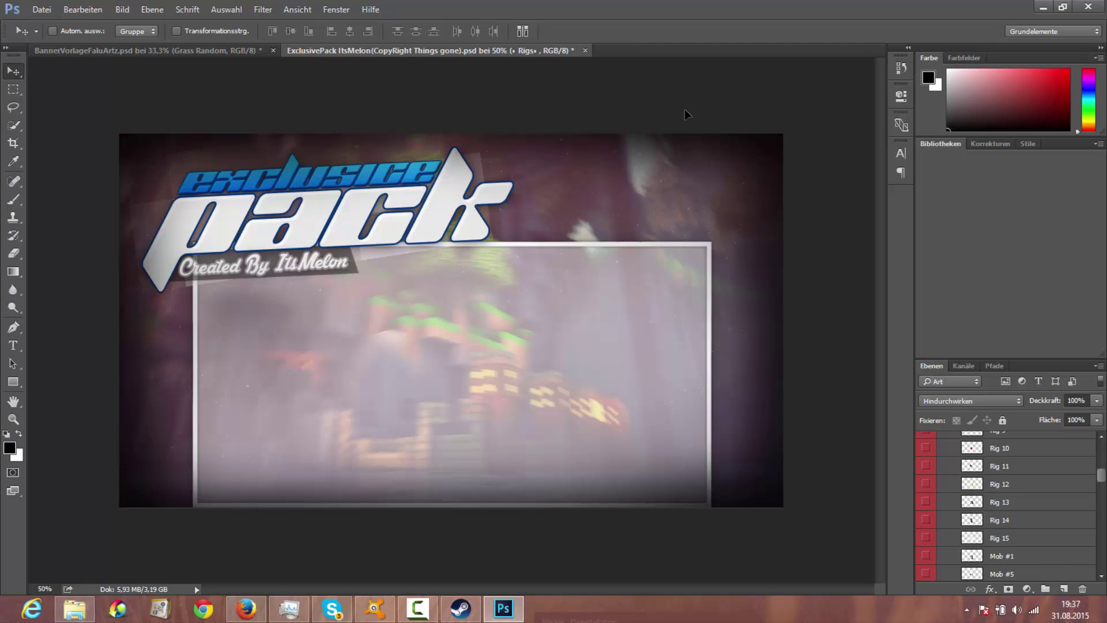
click(926, 537)
click(926, 538)
click(926, 520)
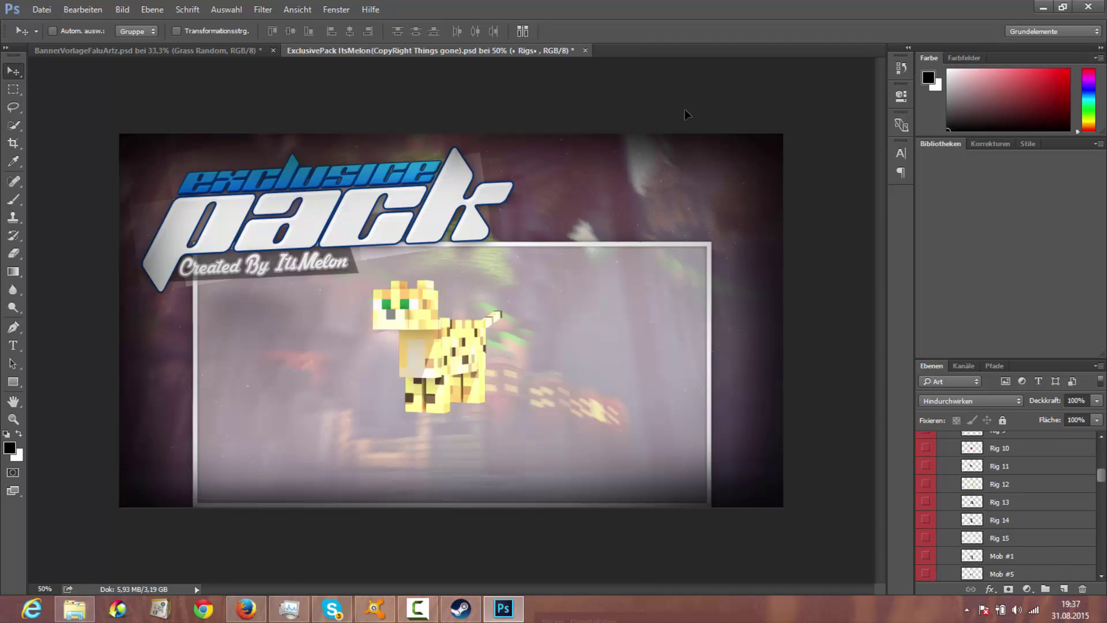
click(926, 502)
click(925, 502)
click(926, 520)
click(926, 520)
click(925, 537)
click(926, 538)
scroll(926, 537, up, 1)
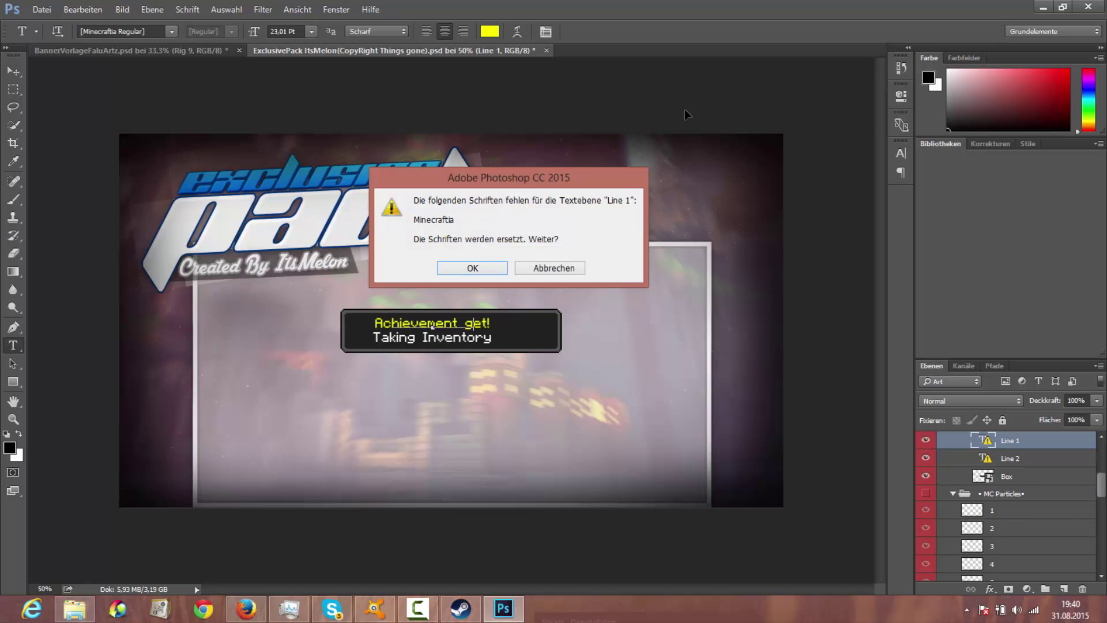
- Accept replacing the missing font of the achievement's first text line and choose Minecrafter Regular instead
key(Return)
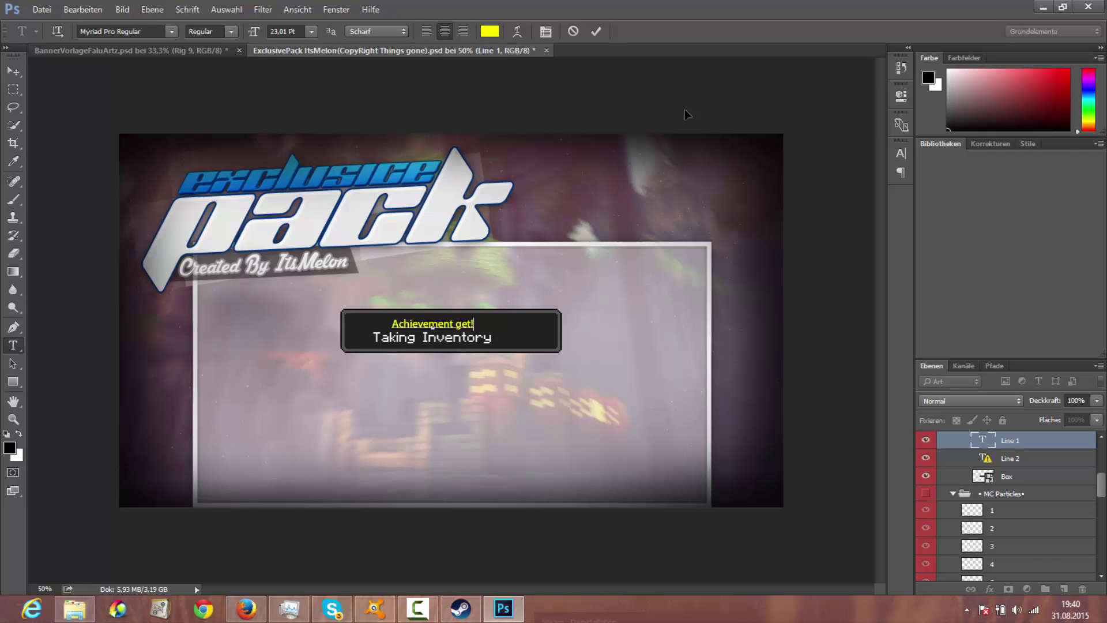
text(min)
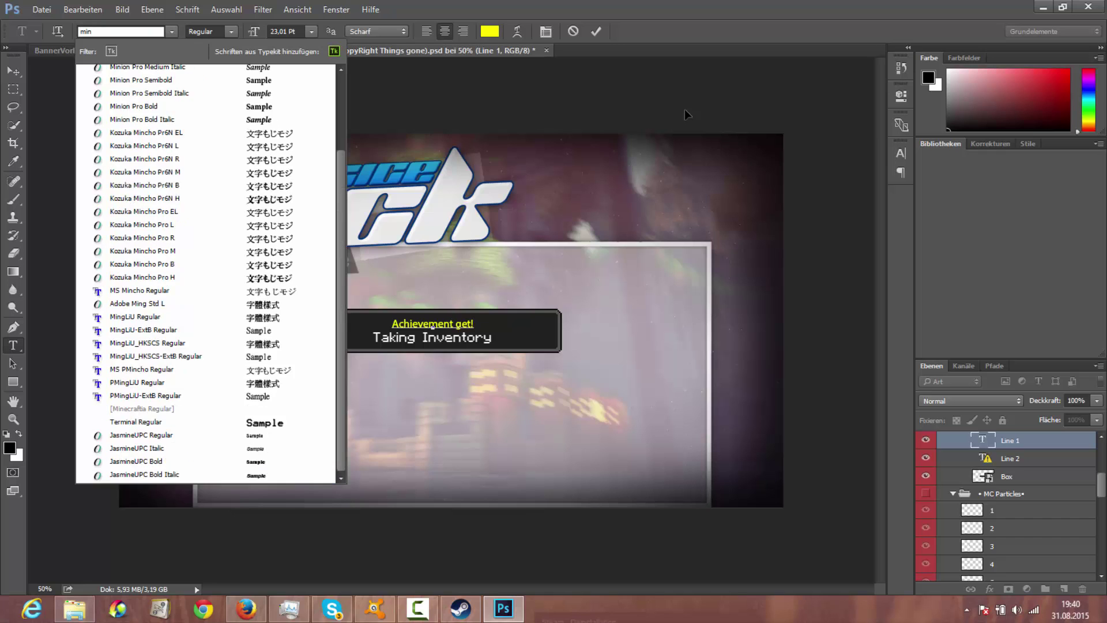
key(Up)
key(Up)
key(Up)
key(Up)
key(Up)
key(Up)
key(Up)
key(Up)
key(Up)
key(Up)
key(Up)
key(Up)
key(Up)
key(Up)
key(Up)
key(Up)
key(Up)
key(Up)
key(Up)
key(Up)
key(Return)
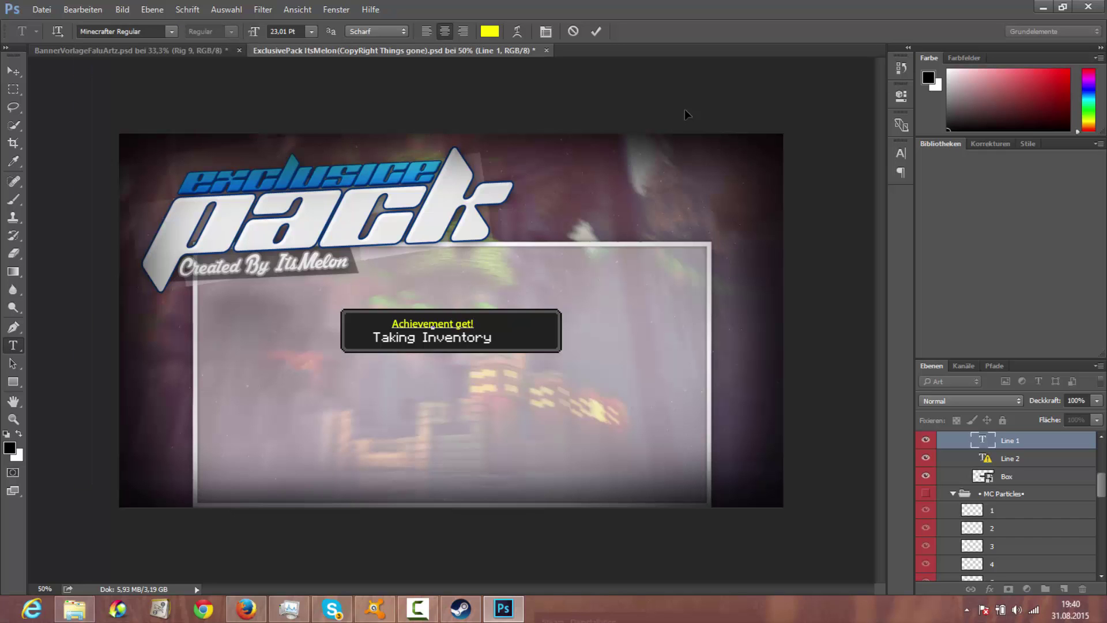
- Rewrite the achievement's first line as MINECRAFT SG in the Minecrafter Regular font
text(min)
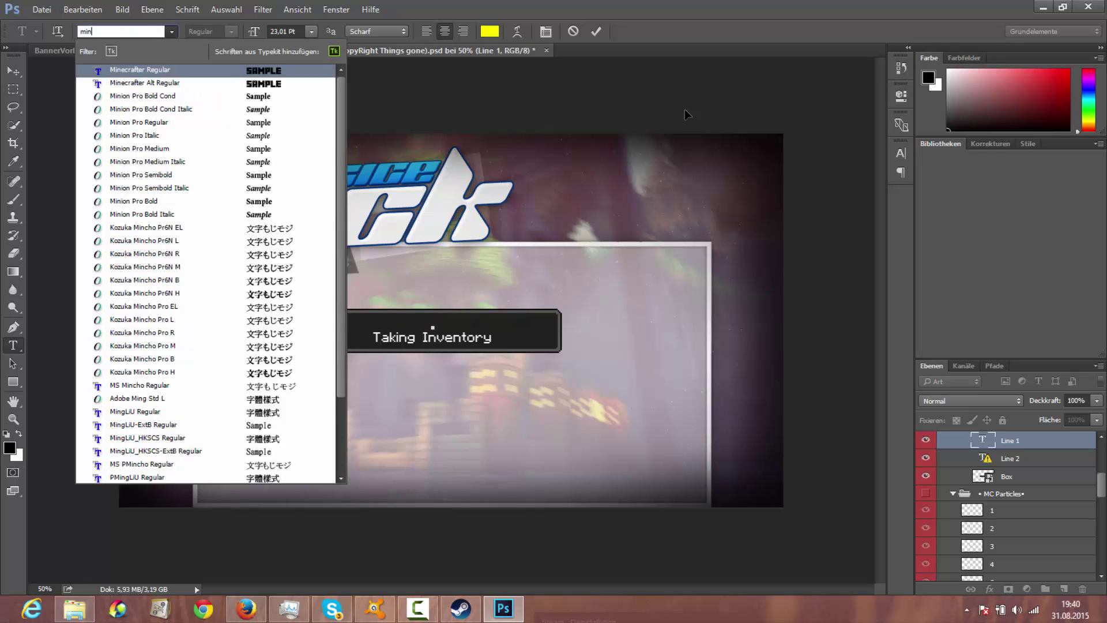
key(Return)
text(MINECRAFT SG)
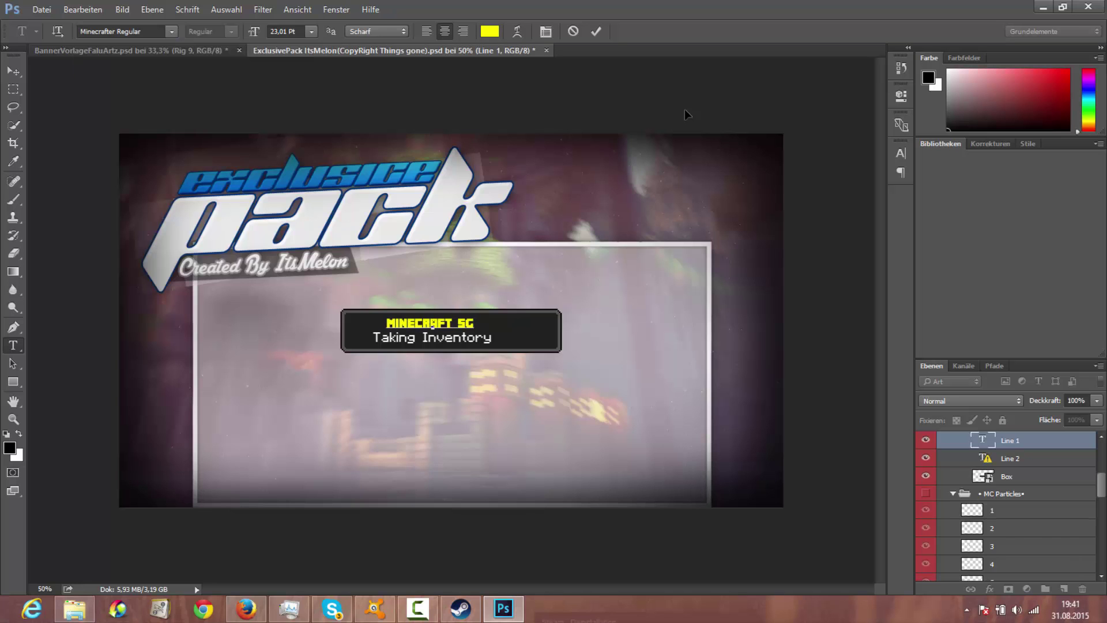
key(ctrl+Return)
- Accept the font replacement for the achievement's Line 2 layer and clear its Taking Inventory text
key(alt+bracketleft)
key(Return)
key(Return)
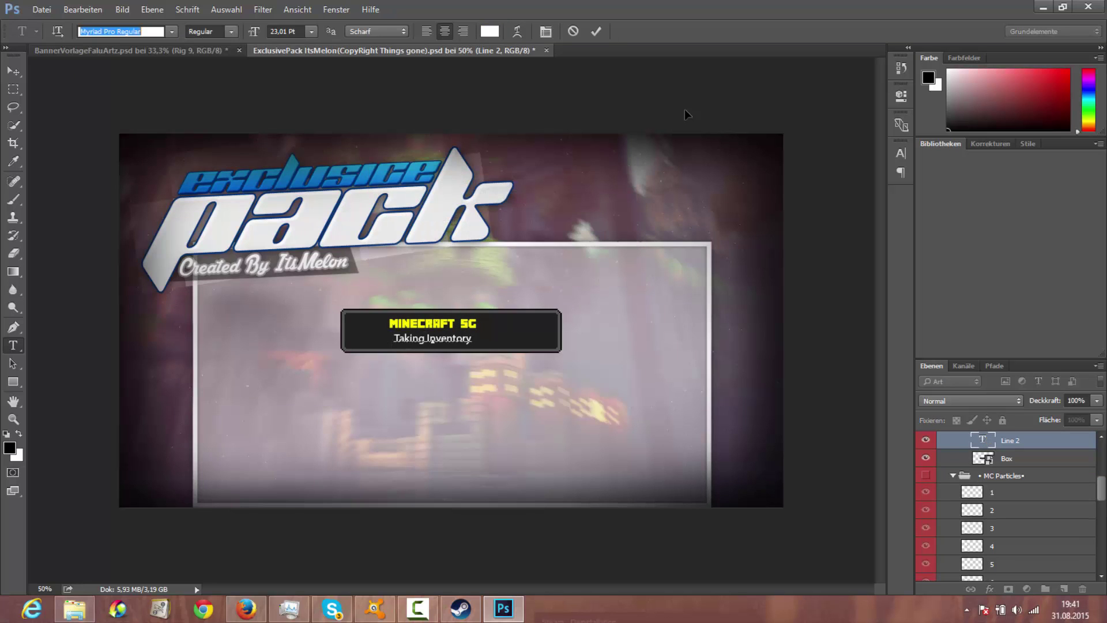
text(mine)
key(Return)
key(BackSpace)
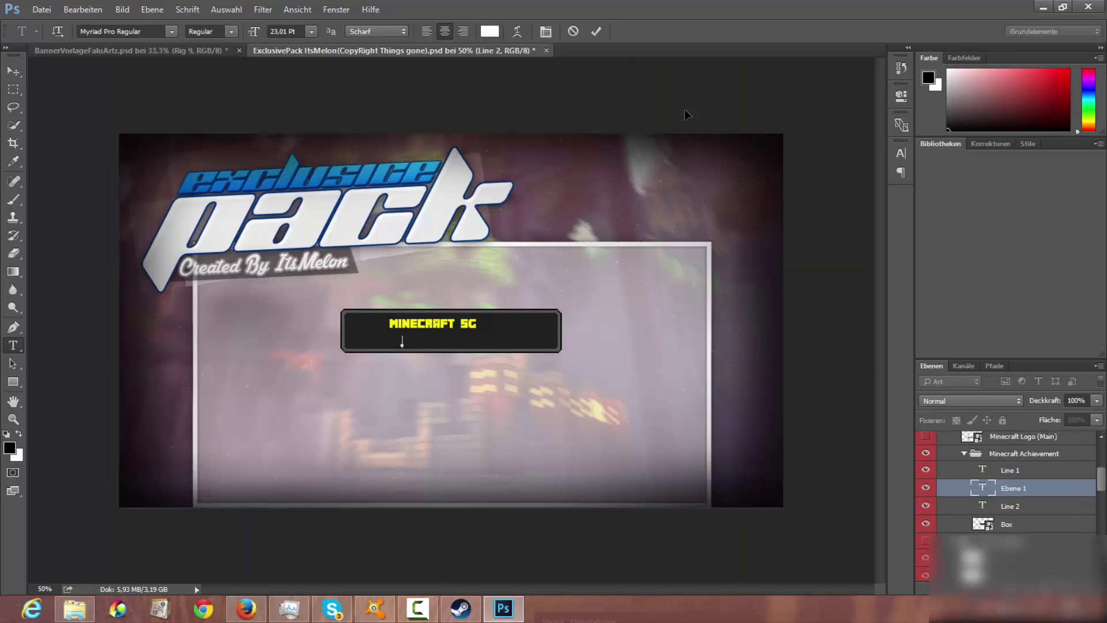
- Cancel the text entry and delete the stray empty text layer Ebene 1
key(Escape)
right_click(1030, 489)
click(891, 164)
key(Return)
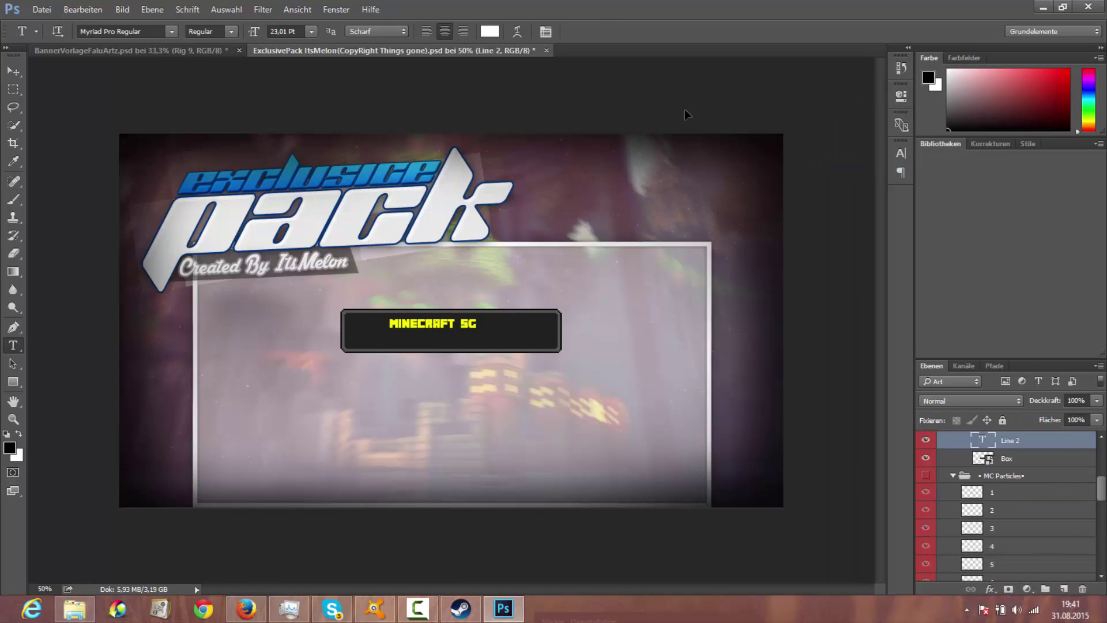
- Add the white text AND MORE in Minecrafter Regular below MINECRAFT SG inside the achievement box
click(392, 344)
click(171, 31)
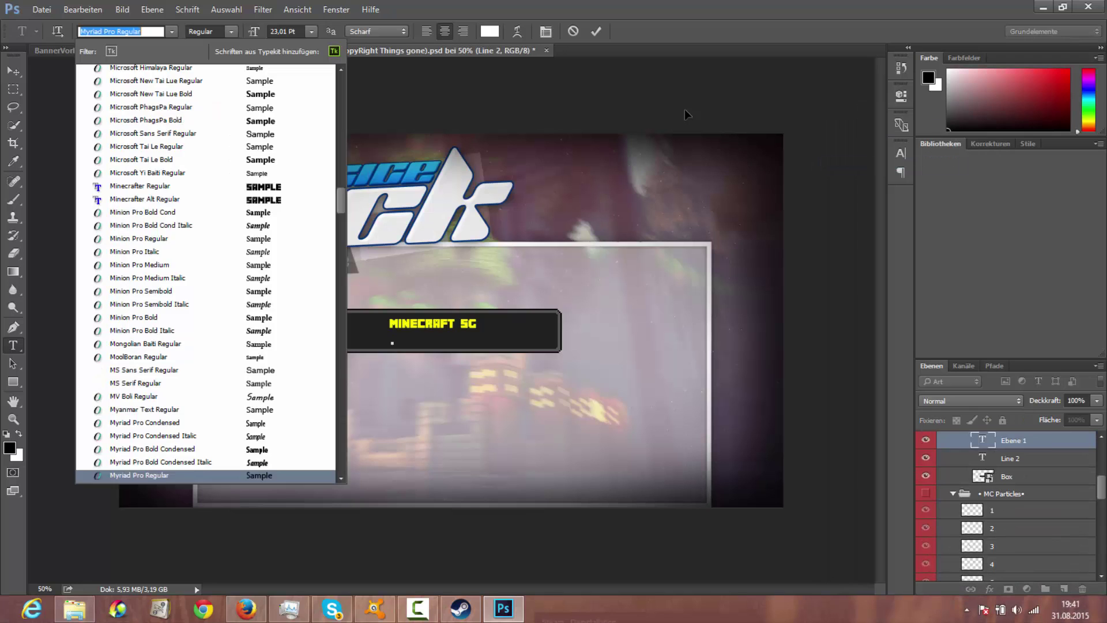
text(mine)
key(Return)
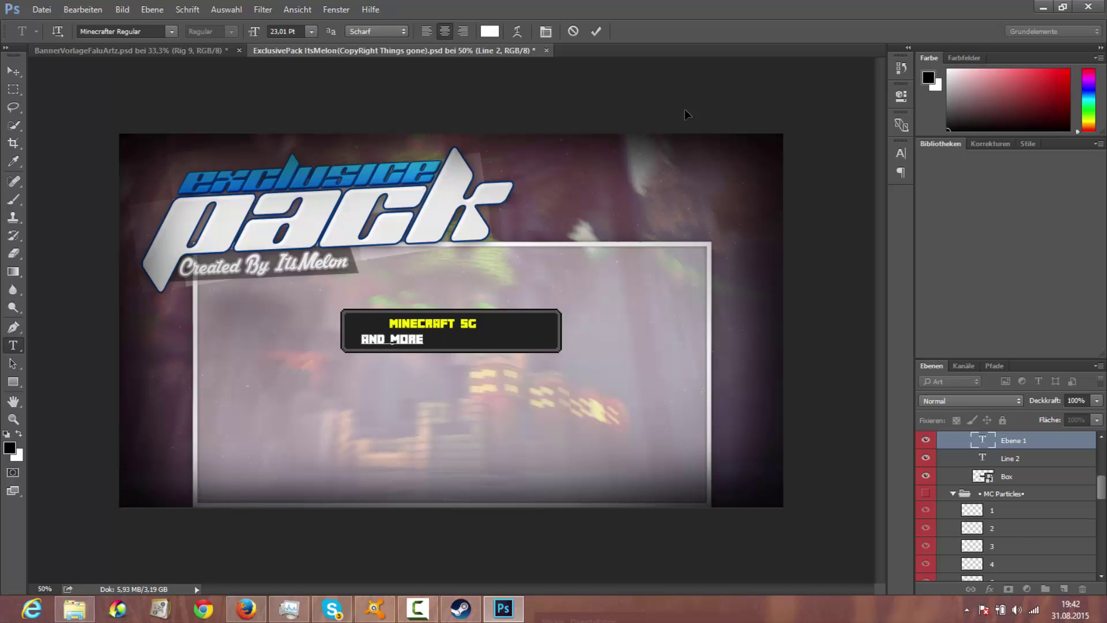
key(ctrl+Return)
- Centre the AND MORE and MINECRAFT SG lines horizontally within the achievement box
key(v)
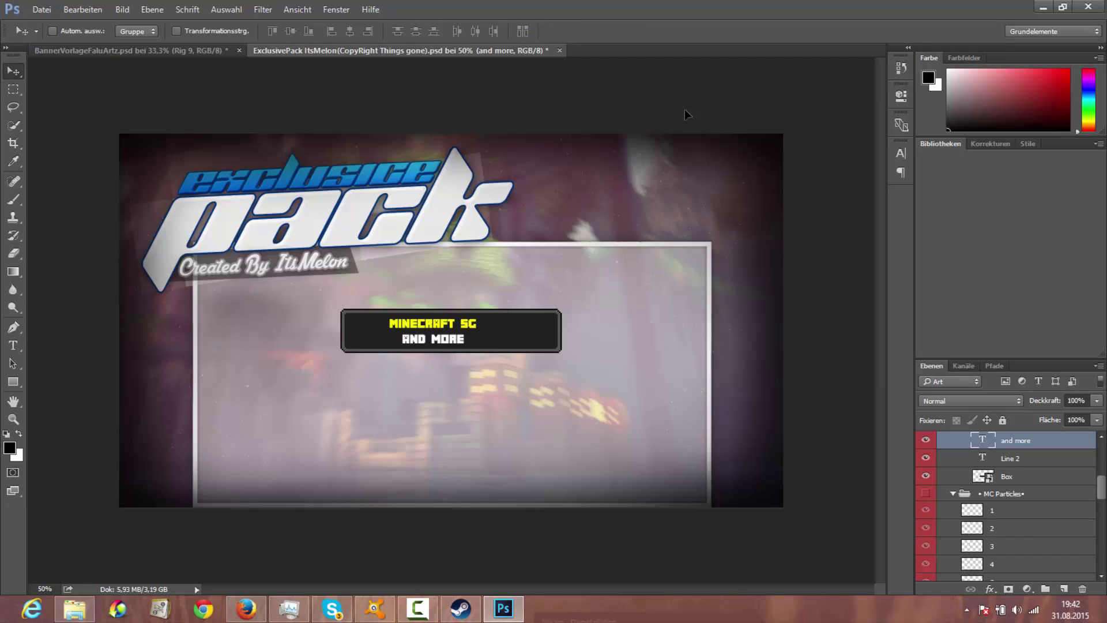
key(shift+Left)
key(shift+Left)
key(shift+Left)
key(shift+Left)
key(shift+Left)
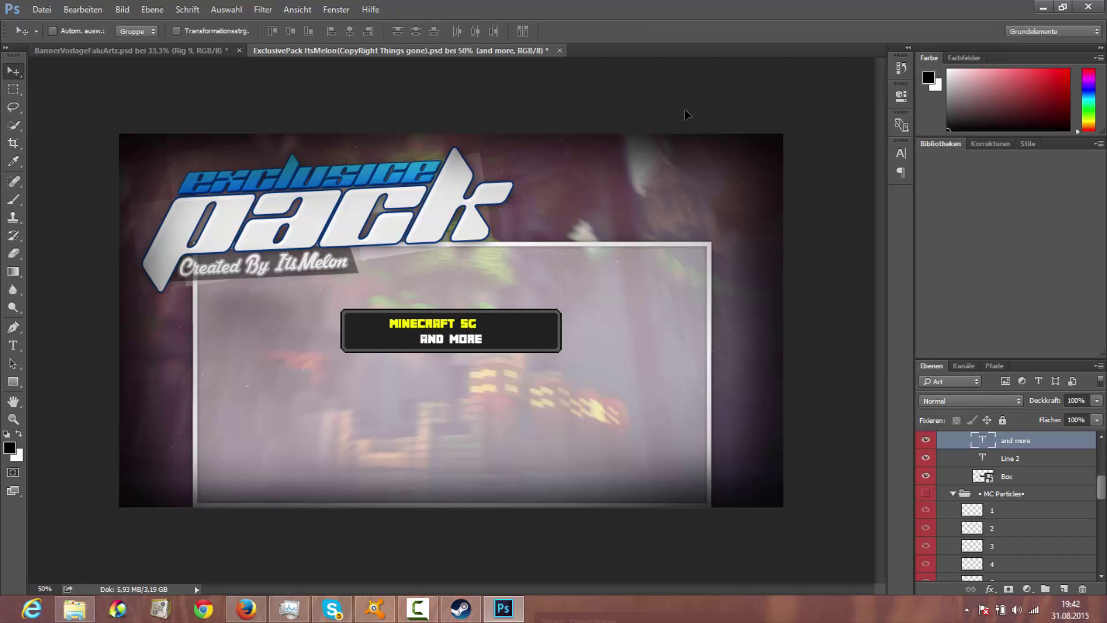
key(alt+bracketright)
drag(461, 323, 457, 323)
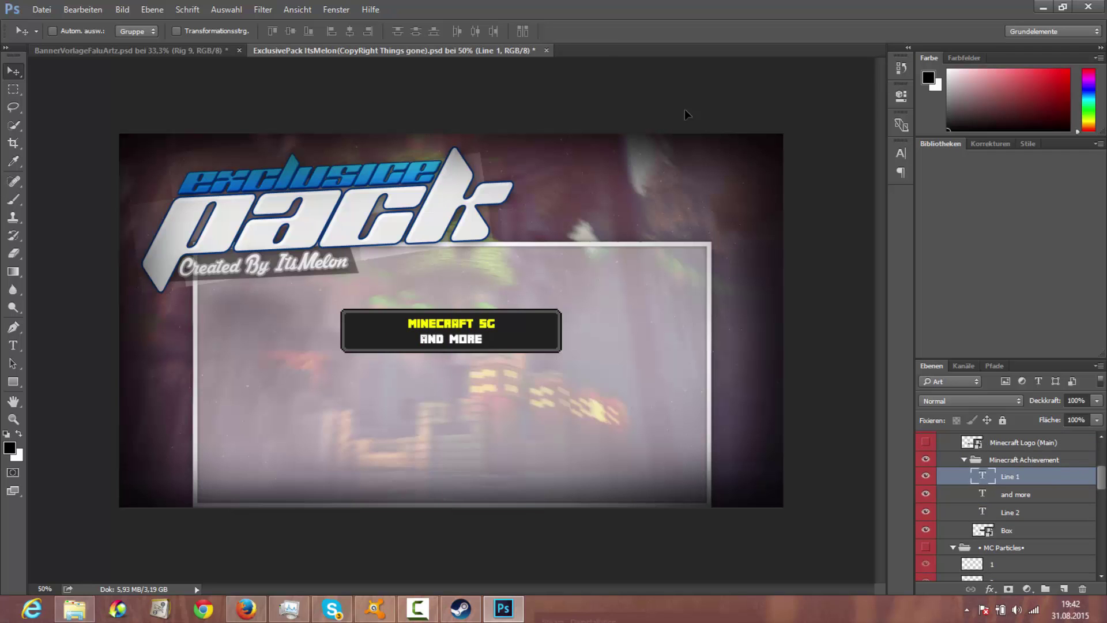
- Duplicate the Minecraft Achievement group into BannerVorlageFaluArtz.psd
right_click(1024, 460)
click(980, 60)
click(537, 238)
click(536, 247)
click(675, 185)
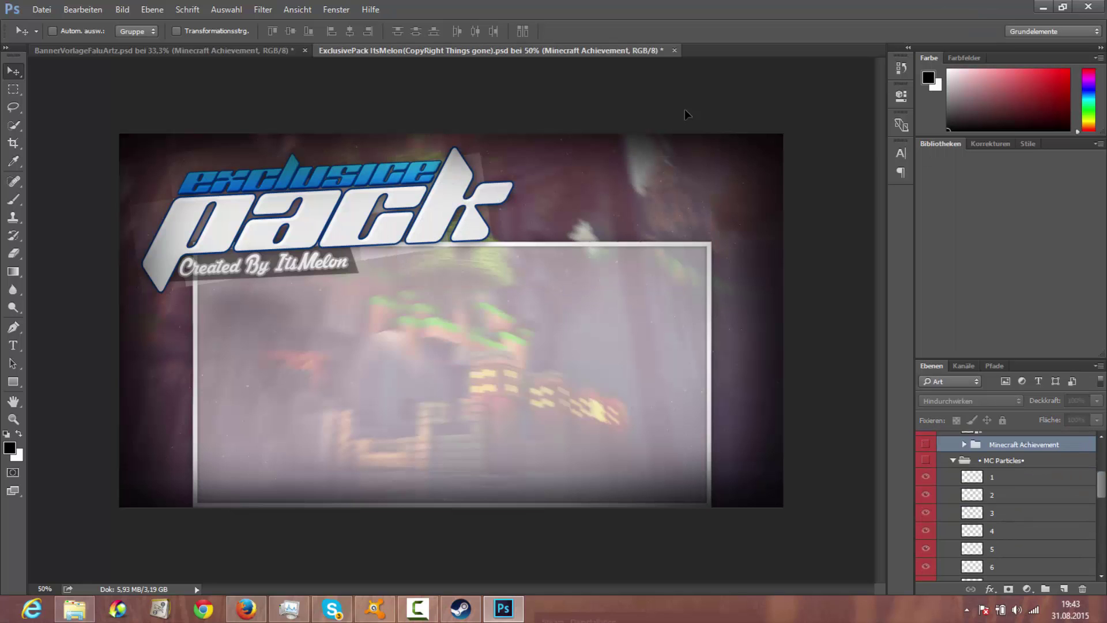
- Preview the contents of the MC Particles group and collapse it again
scroll(1010, 507, down, 10)
scroll(1009, 508, up, 10)
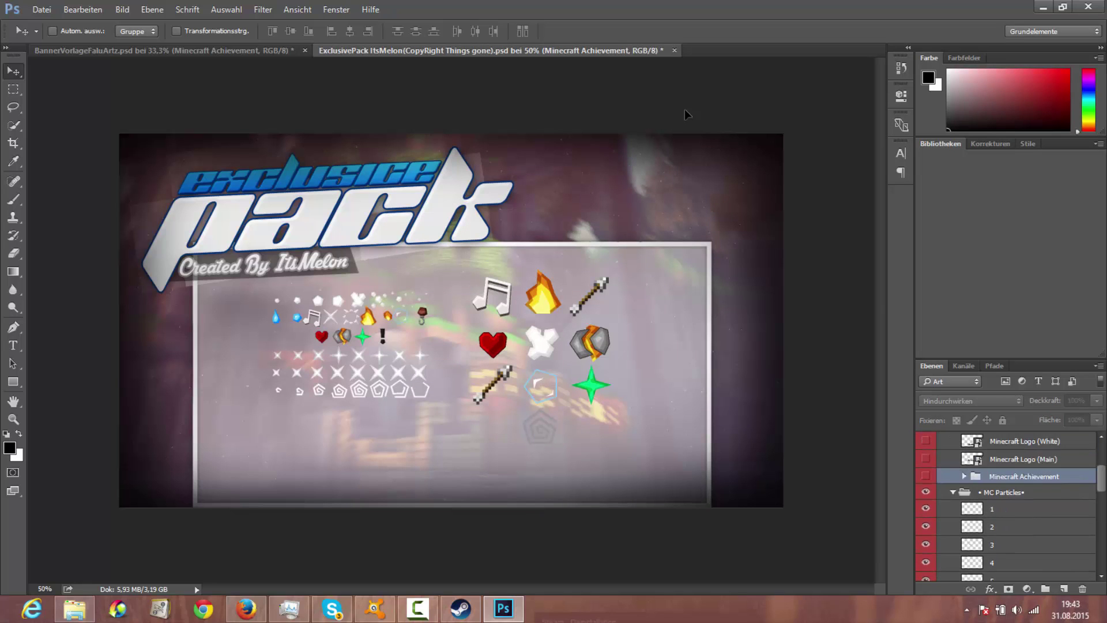
scroll(1010, 508, down, 10)
scroll(1009, 507, up, 10)
click(953, 461)
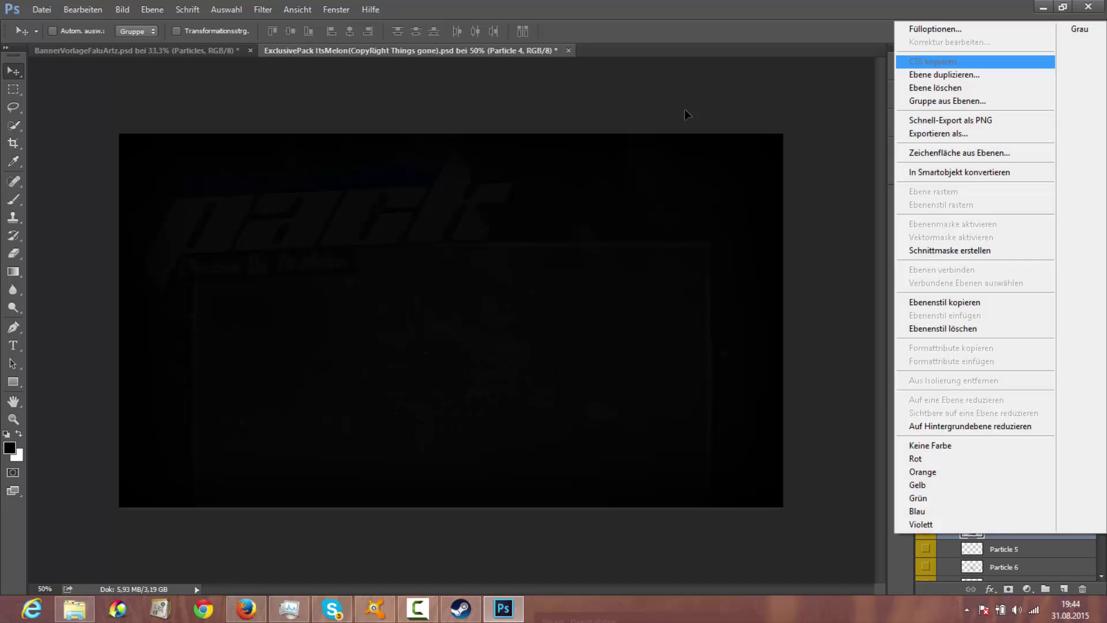
- Duplicate the Particle 4 and Dark Vignette layers into BannerVorlageFaluArtz.psd
key(Return)
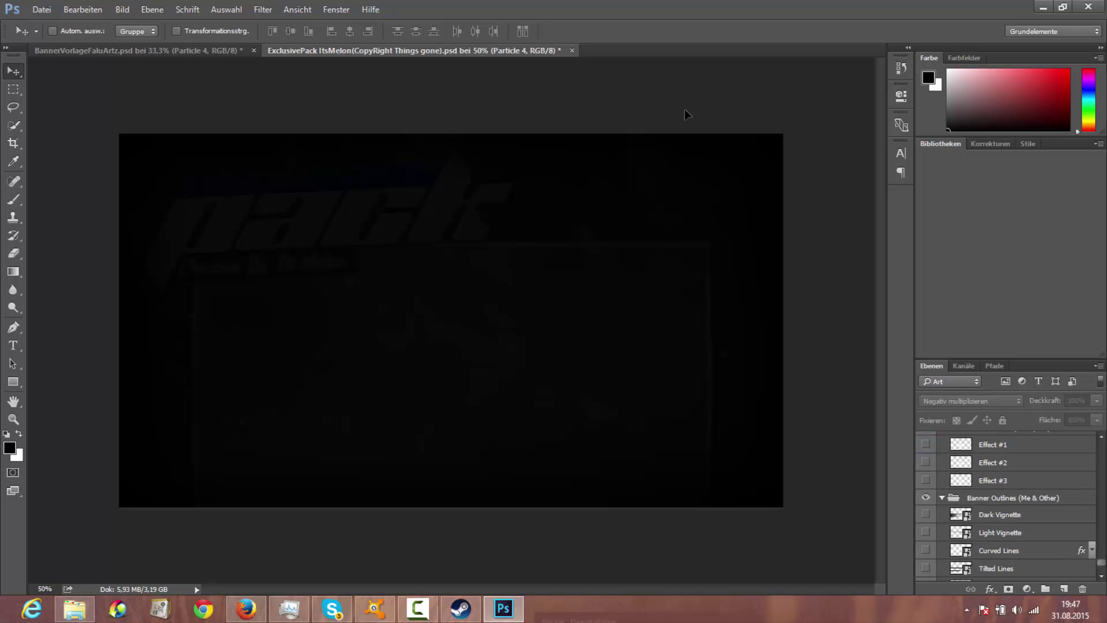
right_click(1001, 515)
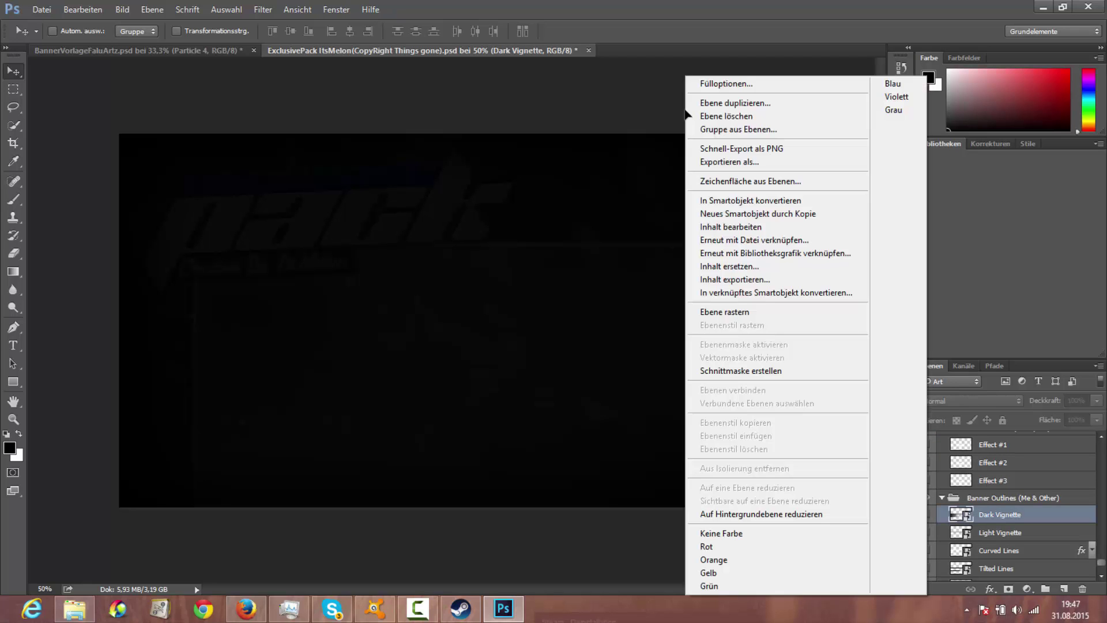
click(734, 103)
click(539, 237)
click(508, 251)
click(675, 184)
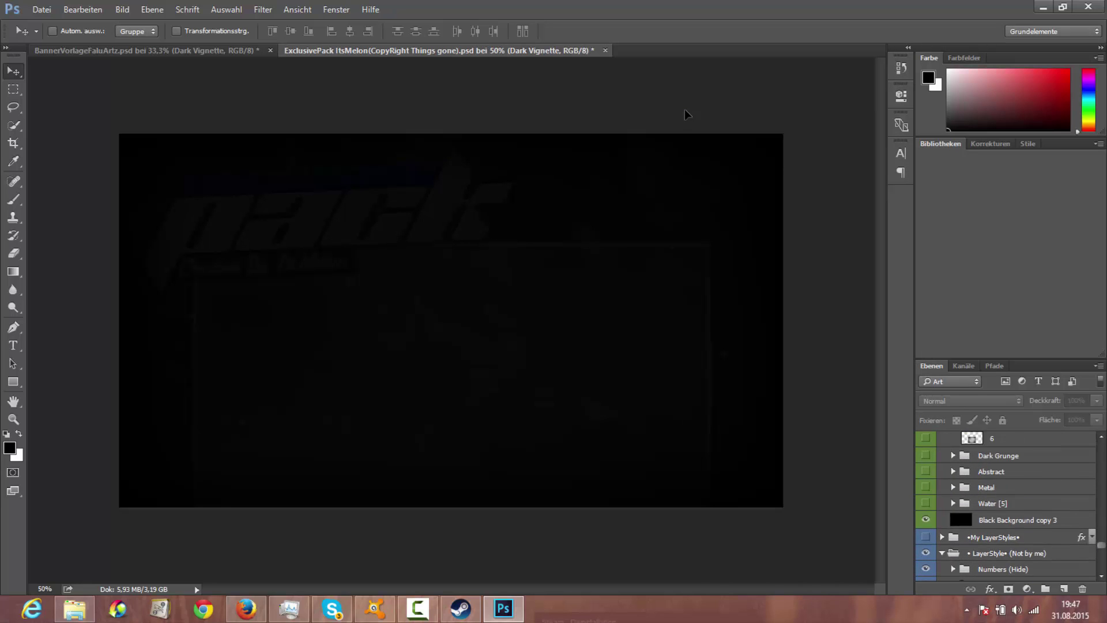
scroll(1006, 506, up, 7)
click(1006, 478)
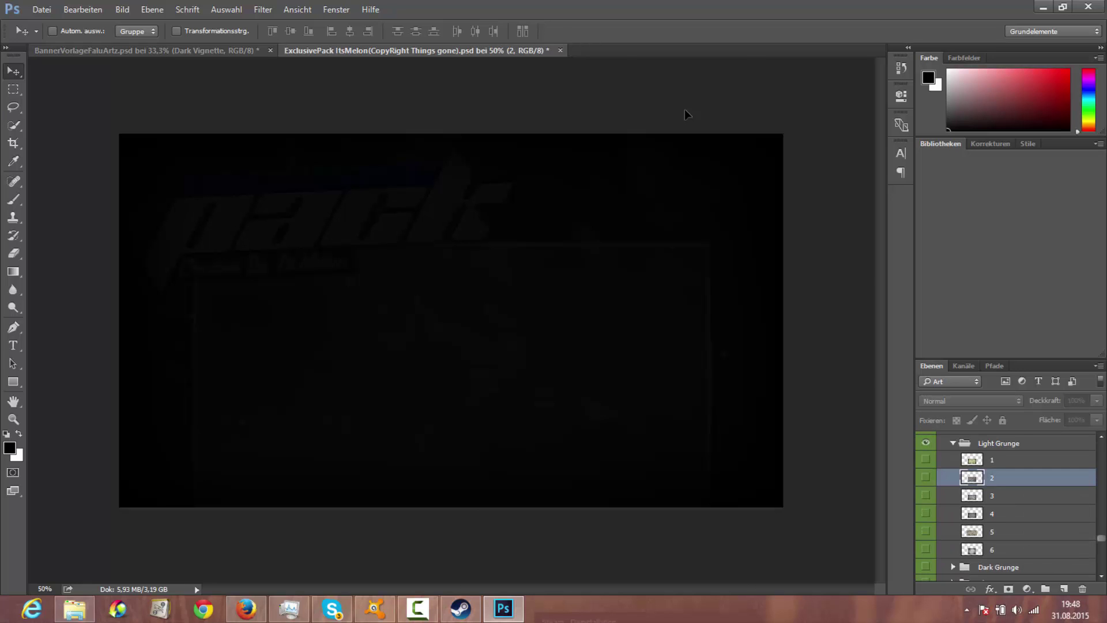
- Show the Dark Vignette layer in BannerVorlageFaluArtz.psd and stretch it across the full canvas width between the two horizontal guides
key(ctrl+Tab)
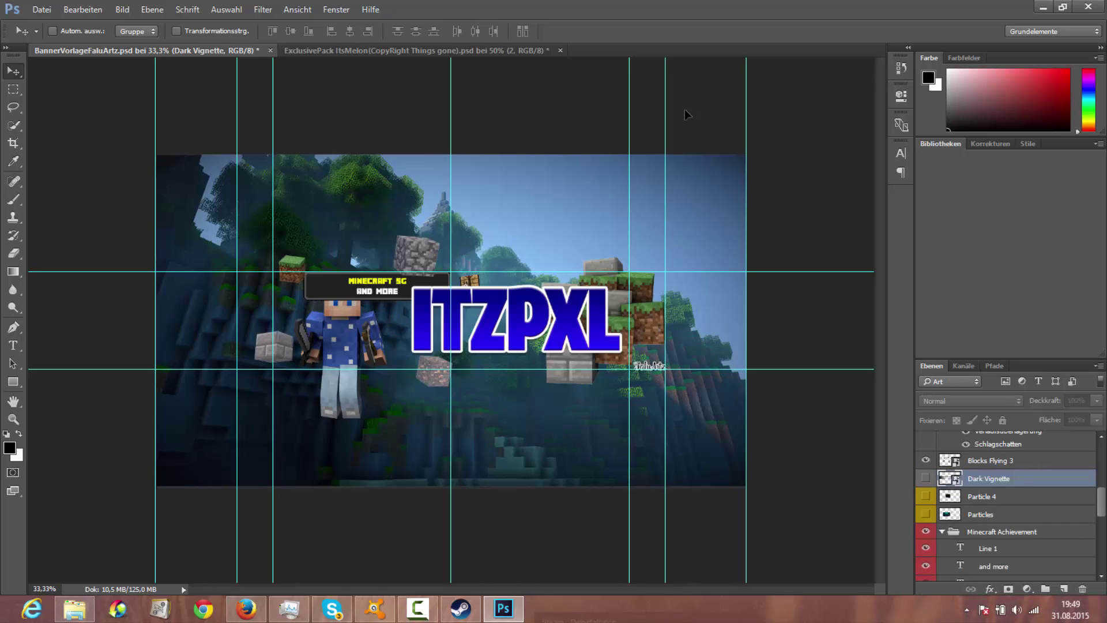
scroll(1006, 506, up, 3)
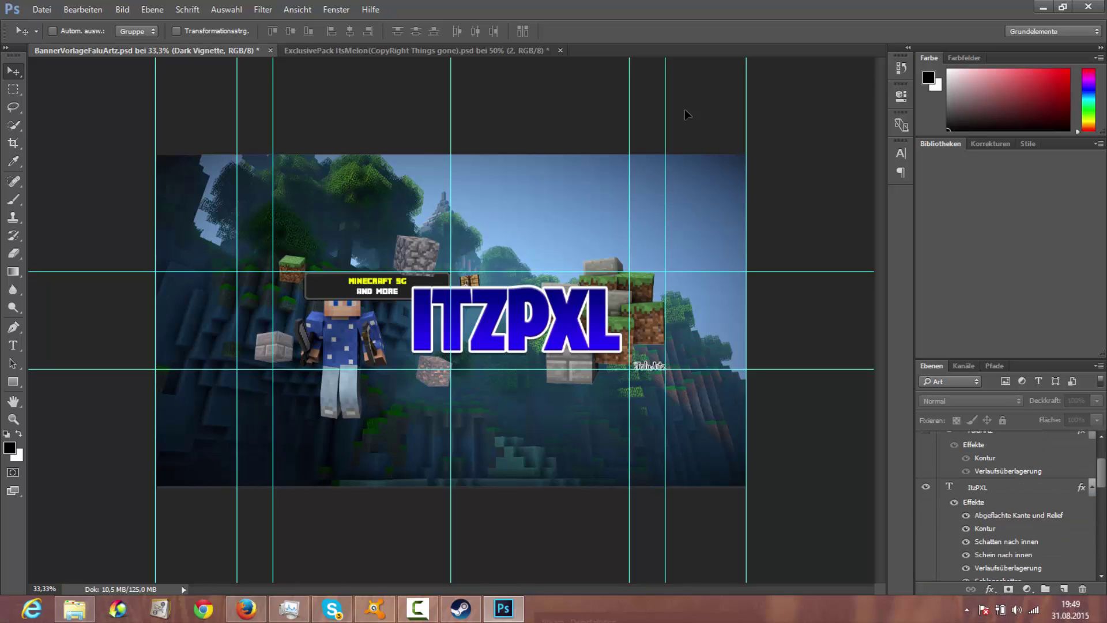
drag(1102, 474, 1102, 495)
click(926, 511)
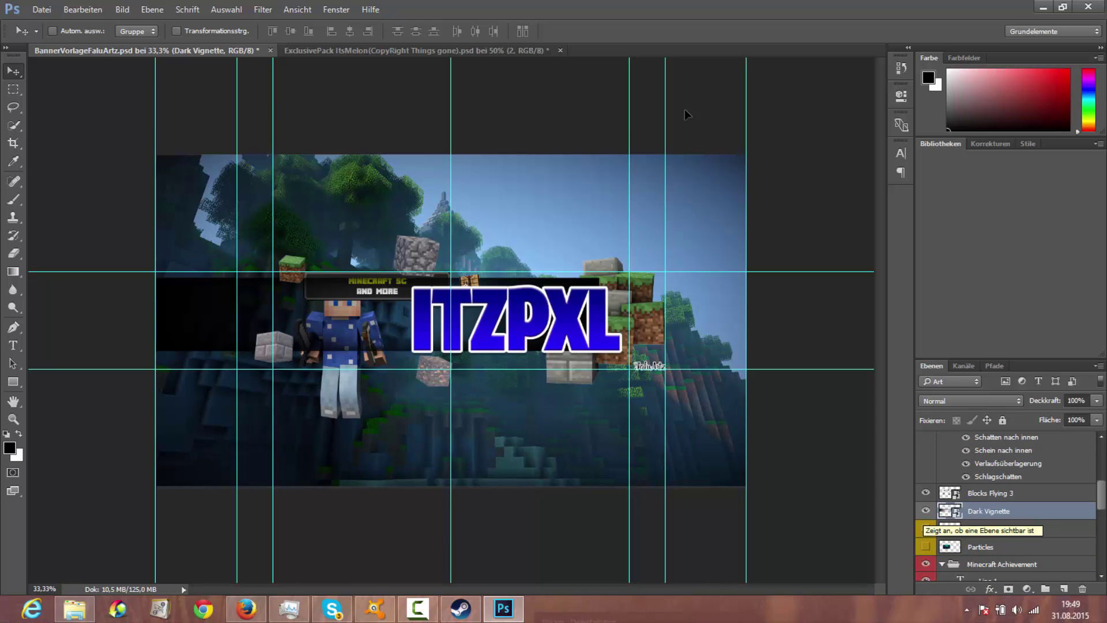
key(ctrl+t)
drag(600, 350, 747, 369)
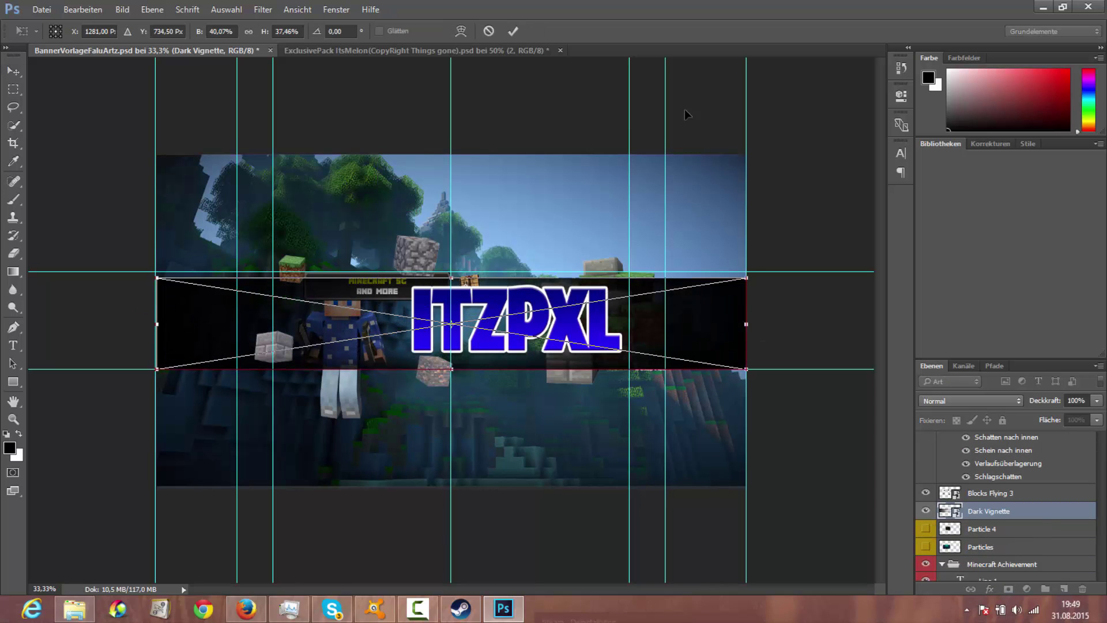
drag(746, 277, 746, 272)
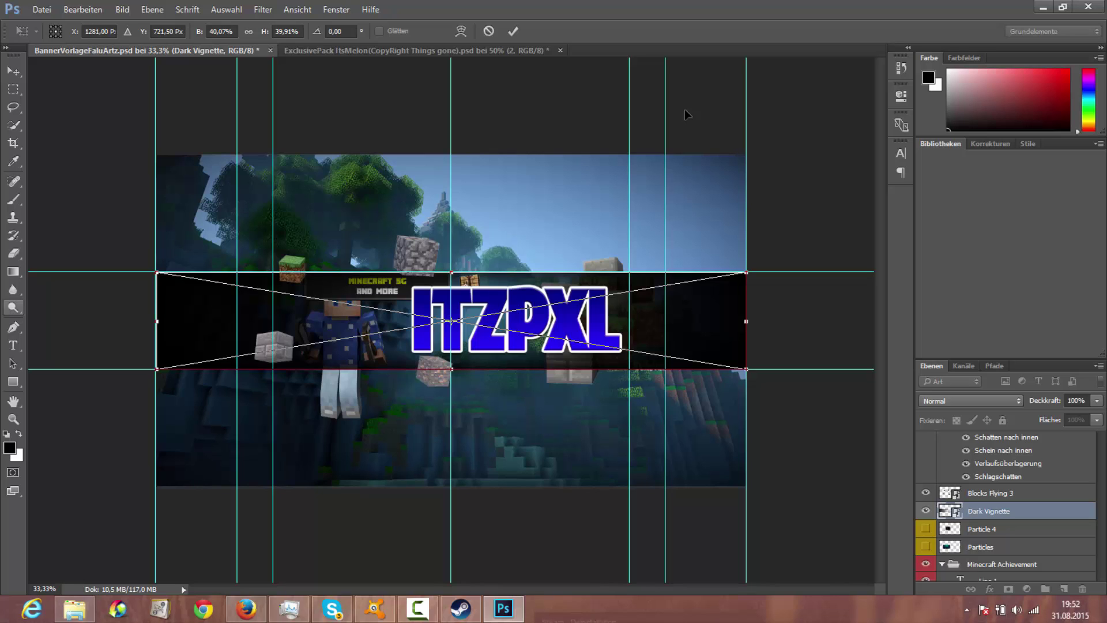
key(v)
key(Return)
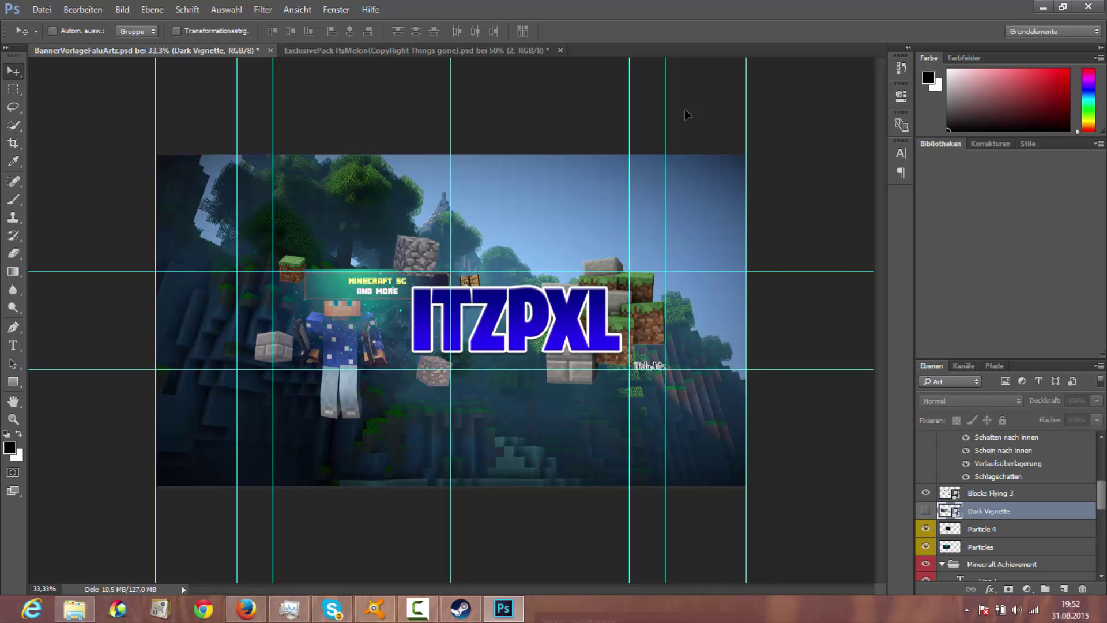
- Stretch the Particles layer across the full canvas width, to about 266.63% width and 225.88% height
key(alt+bracketleft)
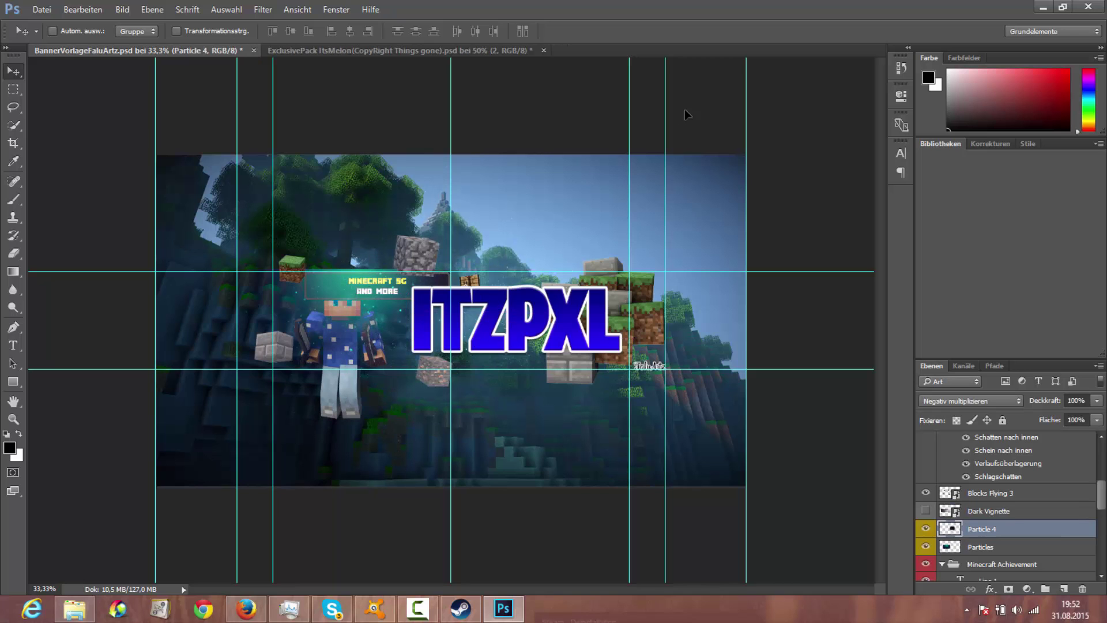
click(981, 547)
key(ctrl+t)
shift+drag(468, 268, 667, 157)
shift+drag(667, 392, 745, 437)
drag(246, 297, 155, 297)
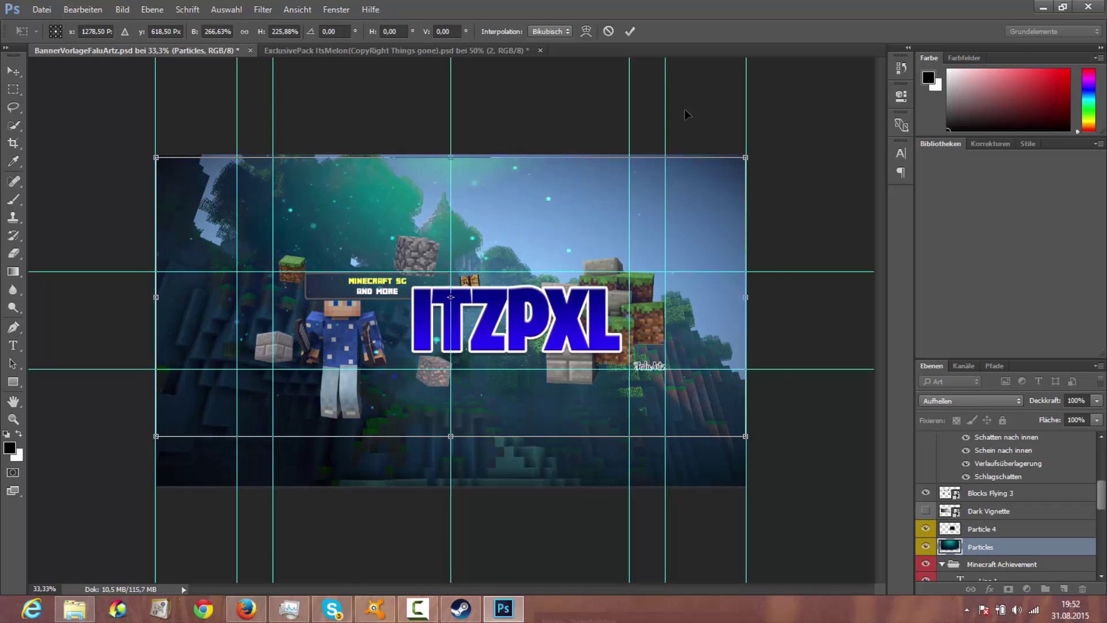
- Squash the Particles layer vertically to a thin strip along the canvas's upper edge, about -2.23% height
drag(451, 437, 451, 154)
scroll(928, 507, down, 5)
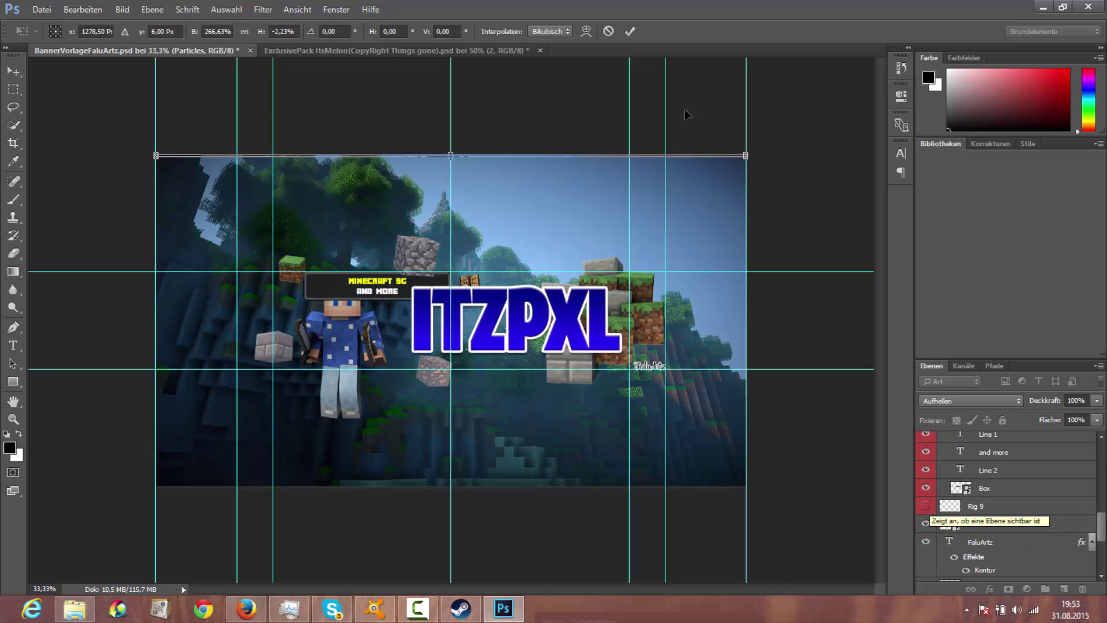
scroll(926, 519, up, 5)
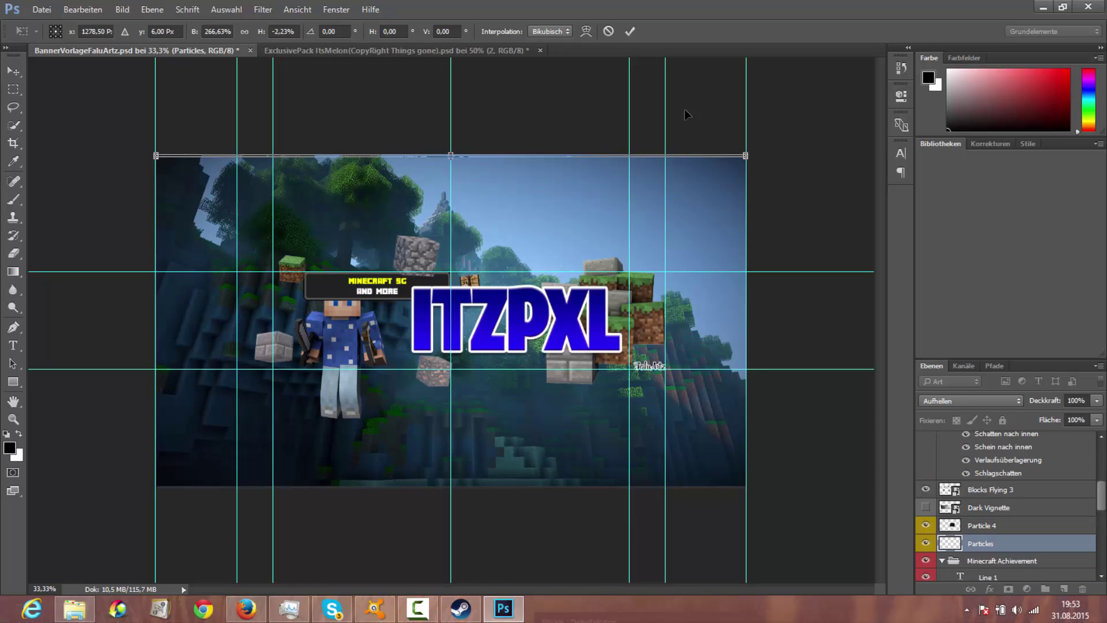
key(v)
key(Return)
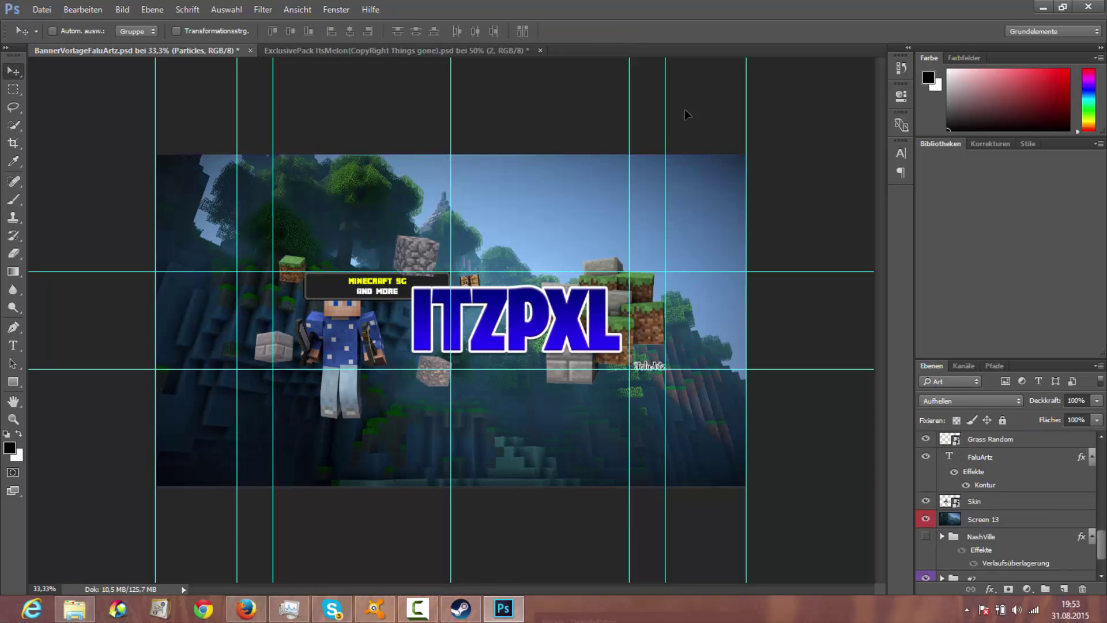
- Show the Rig 9 chicken layer and place it between the two horizontal guides at the canvas's far right
scroll(925, 475, up, 3)
click(926, 475)
drag(367, 402, 365, 436)
mouse_move(366, 267)
ctrl+mouse_down()
mouse_move(712, 310)
mouse_move(678, 301)
mouse_move(703, 309)
mouse_move(705, 331)
ctrl+mouse_up()
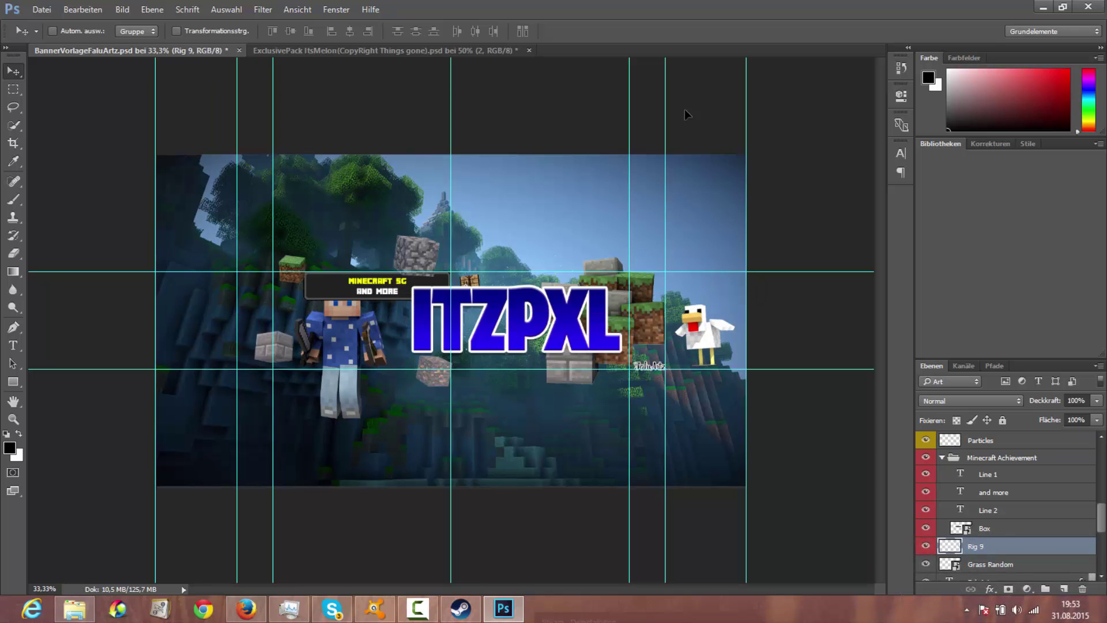
- Duplicate the Rig 9 layer as Rig 9 Kopie within BannerVorlageFaluArtz.psd and move the copy to the canvas's far left
right_click(1054, 546)
click(976, 90)
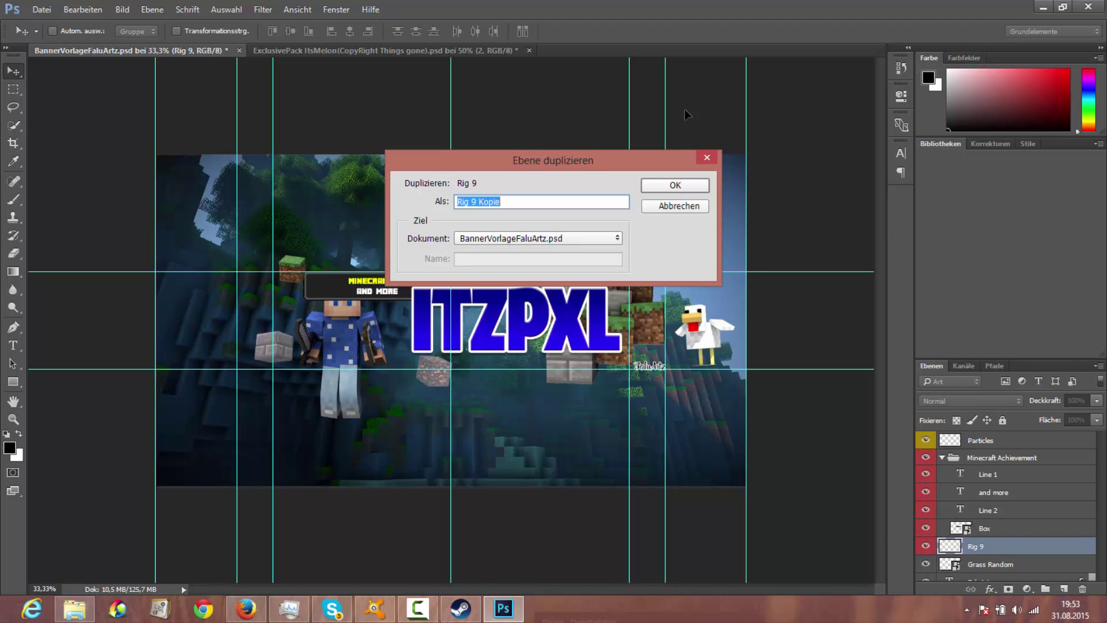
key(Return)
drag(705, 329, 199, 329)
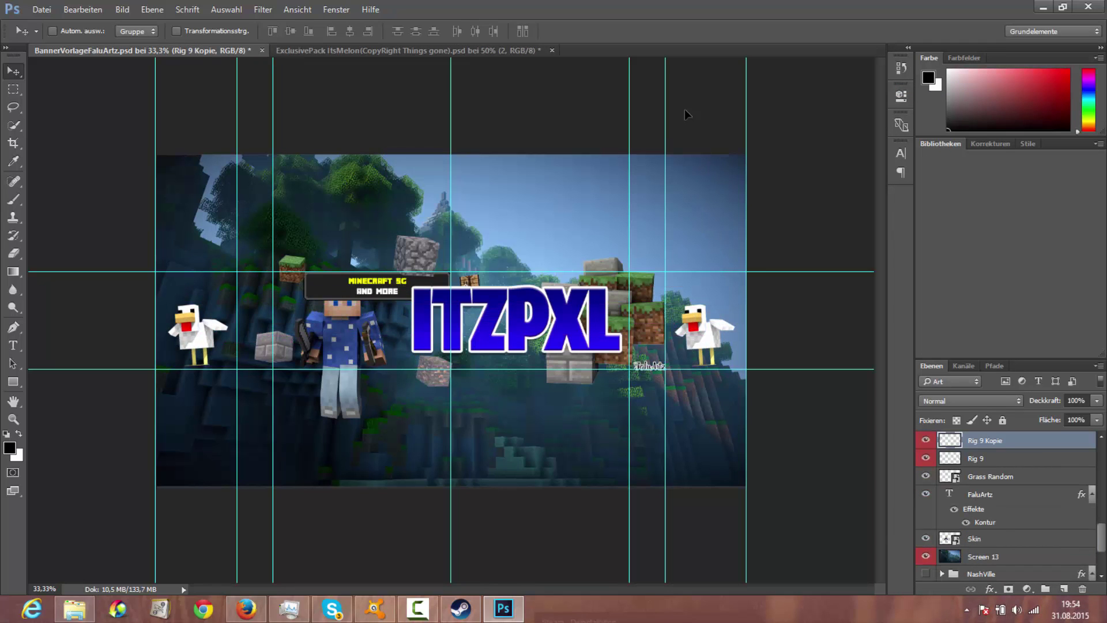
right_click(1004, 441)
right_click(197, 329)
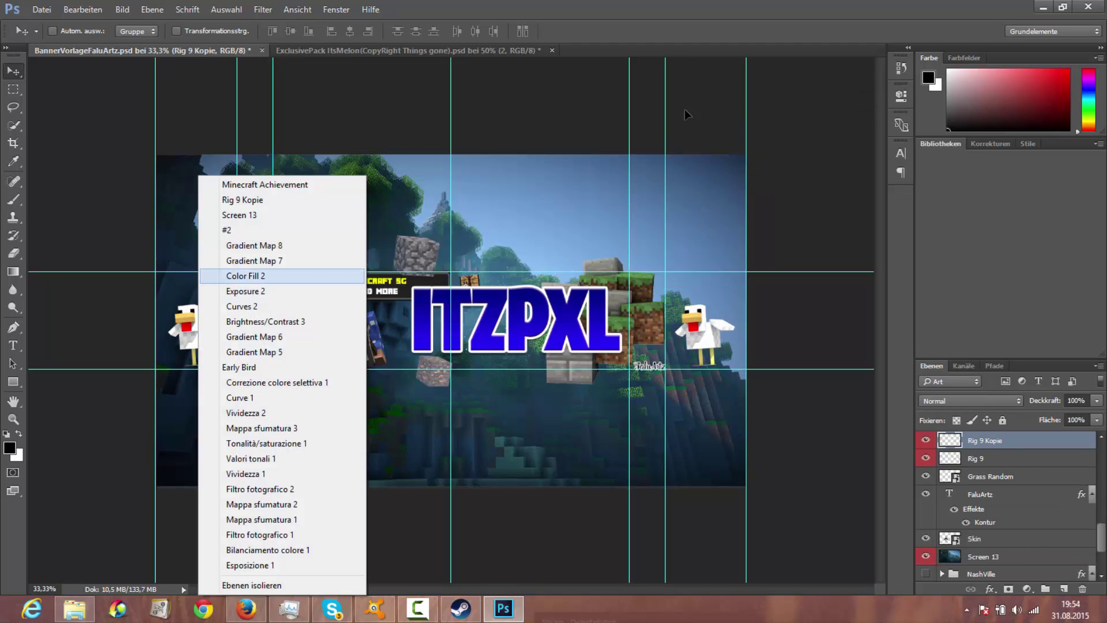
click(185, 283)
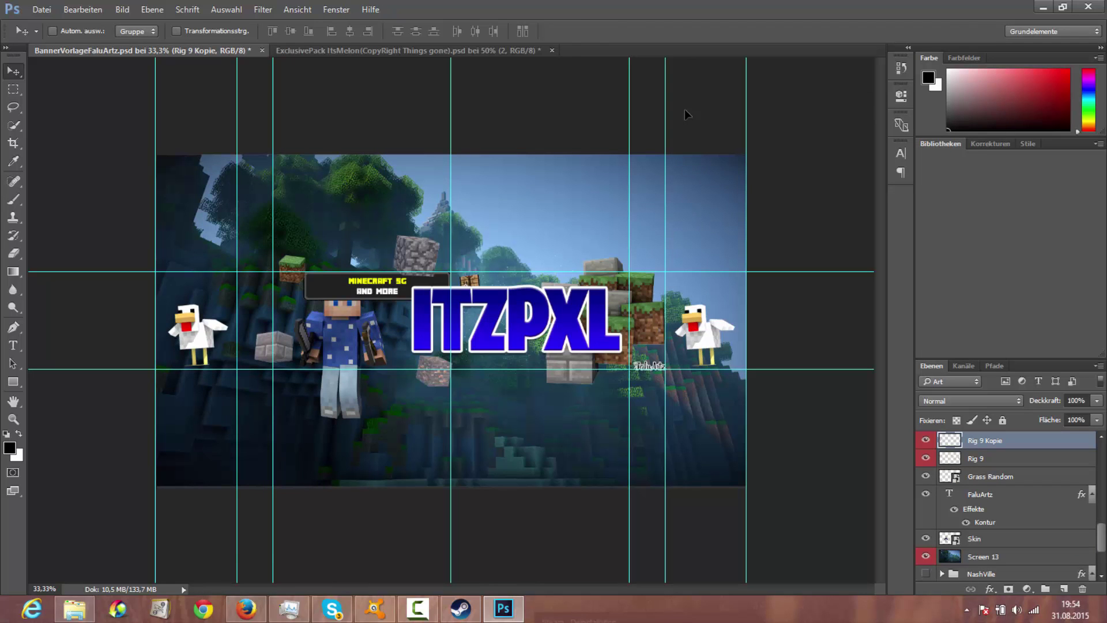
- Flip the Rig 9 Kopie chicken horizontally so it faces the banner's centre, keeping it upright
key(ctrl+t)
right_click(218, 321)
click(264, 542)
right_click(211, 362)
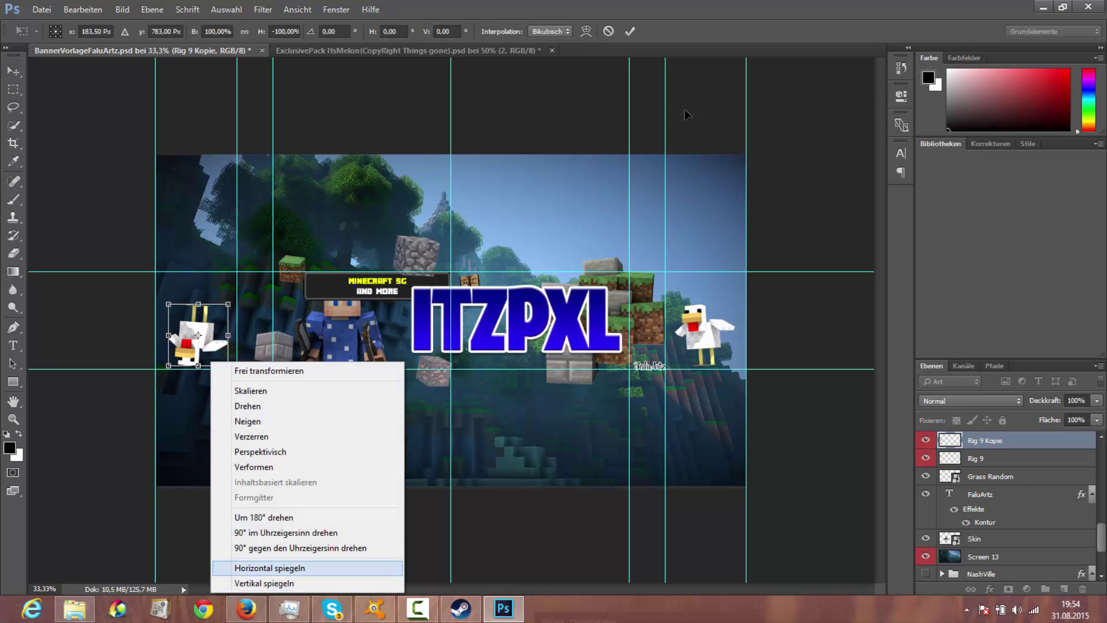
click(270, 568)
right_click(226, 314)
click(280, 535)
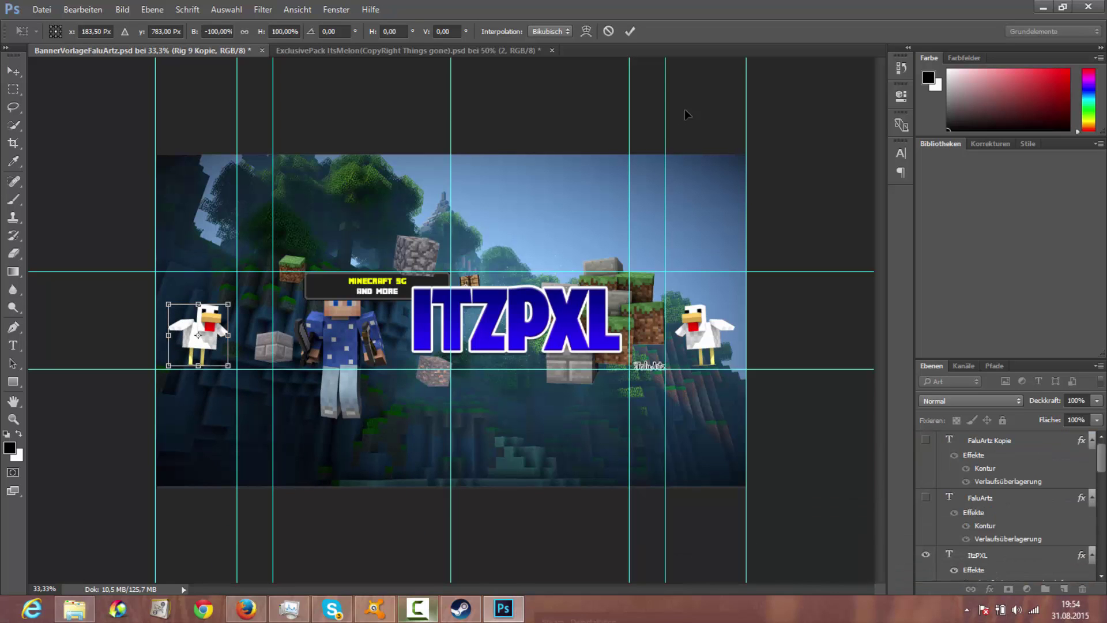
key(v)
key(Return)
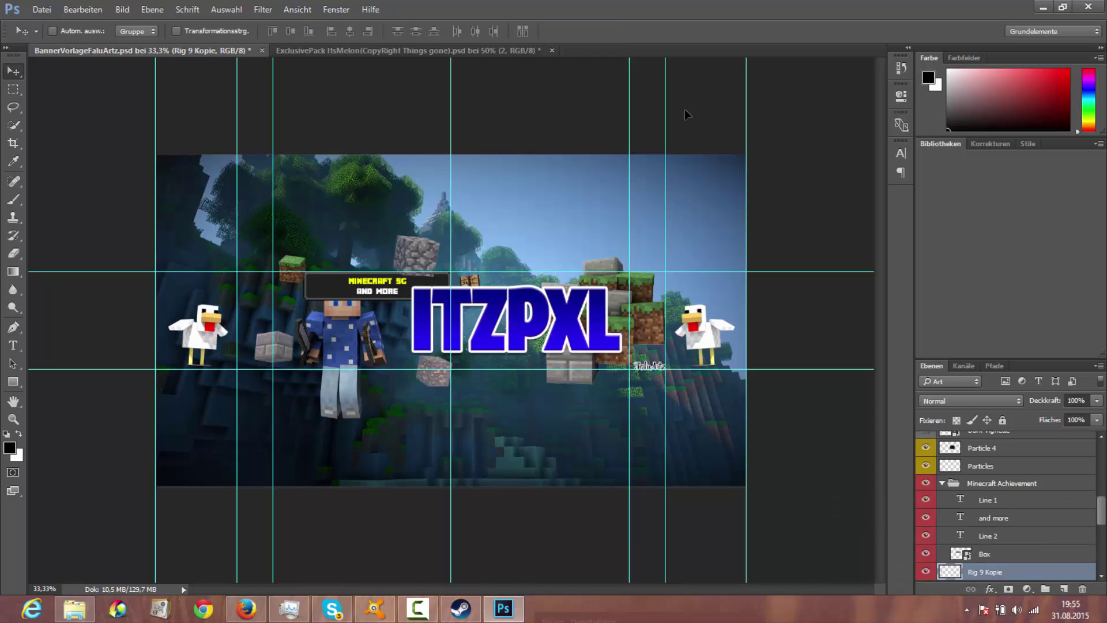
- Move the Minecraft Achievement box above the left chicken and shorten its Line 1 text to MINECRAFT
key(alt+bracketright)
drag(353, 282, 237, 289)
click(988, 500)
key(t)
click(266, 285)
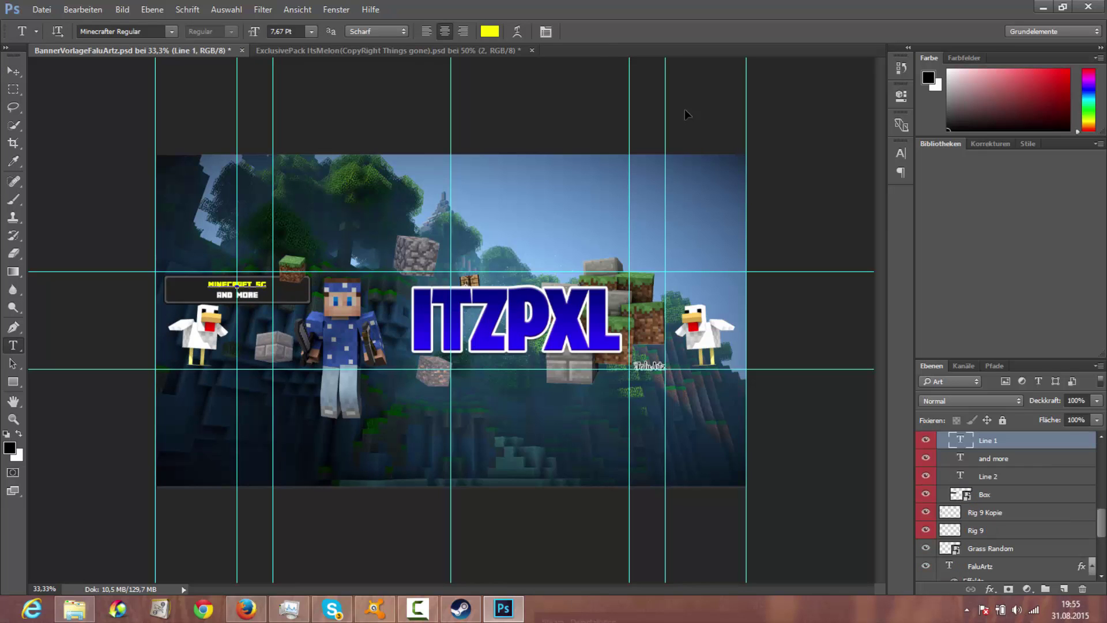
key(BackSpace)
key(BackSpace)
click(14, 71)
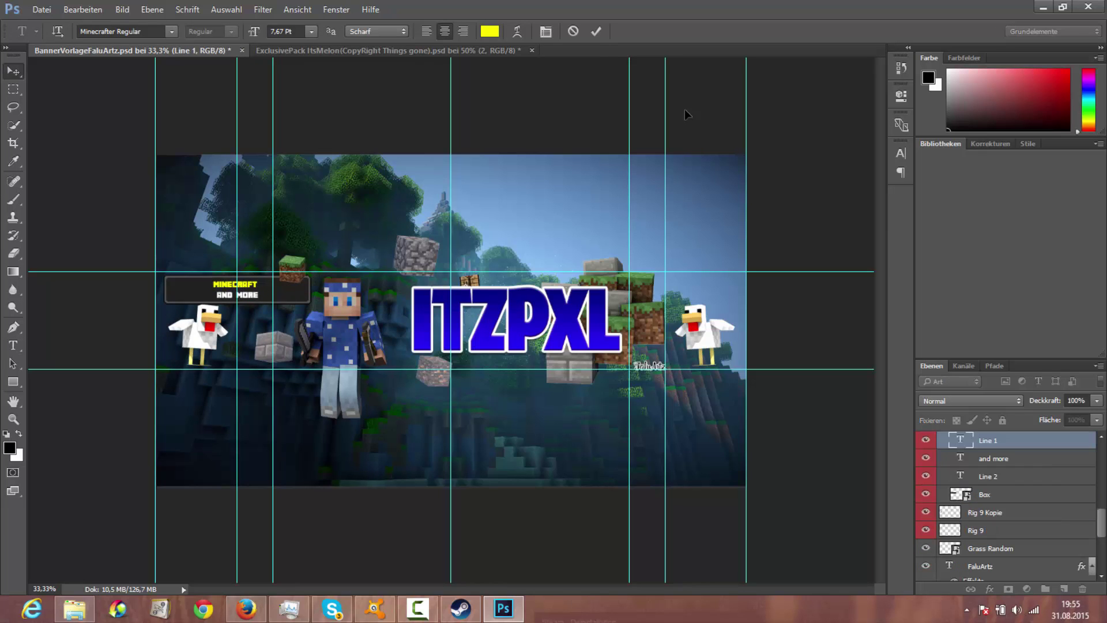
- Nudge the MINECRAFT line until it is centred above AND MORE in the achievement box
drag(297, 290, 299, 287)
key(Down)
key(Down)
key(Down)
key(Down)
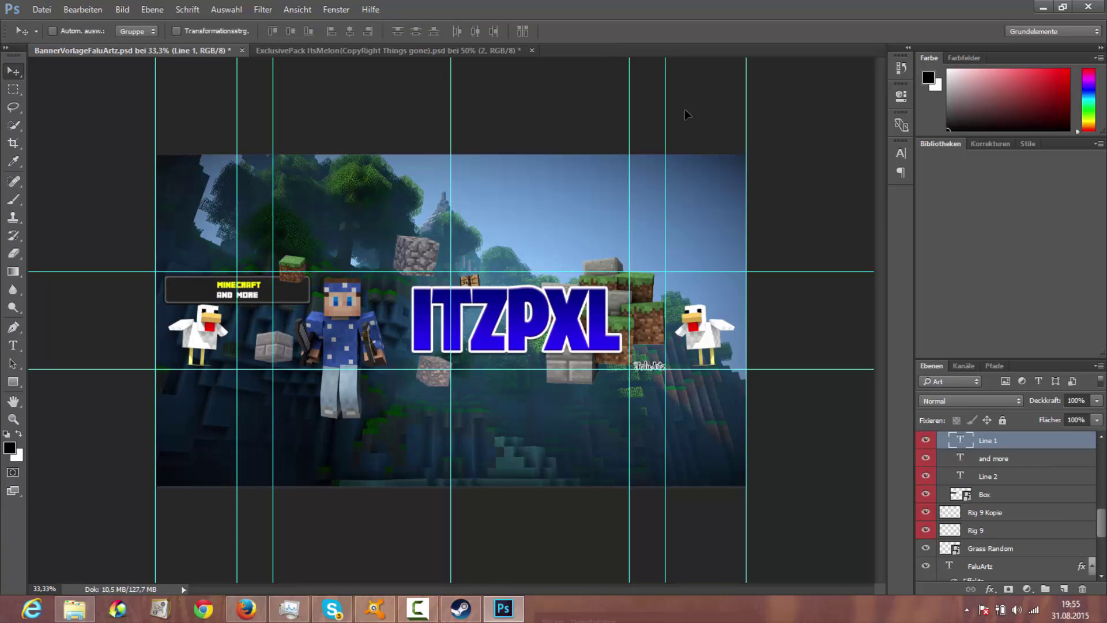
key(Left)
key(Left)
key(Left)
key(Left)
drag(255, 284, 256, 287)
key(ctrl+t)
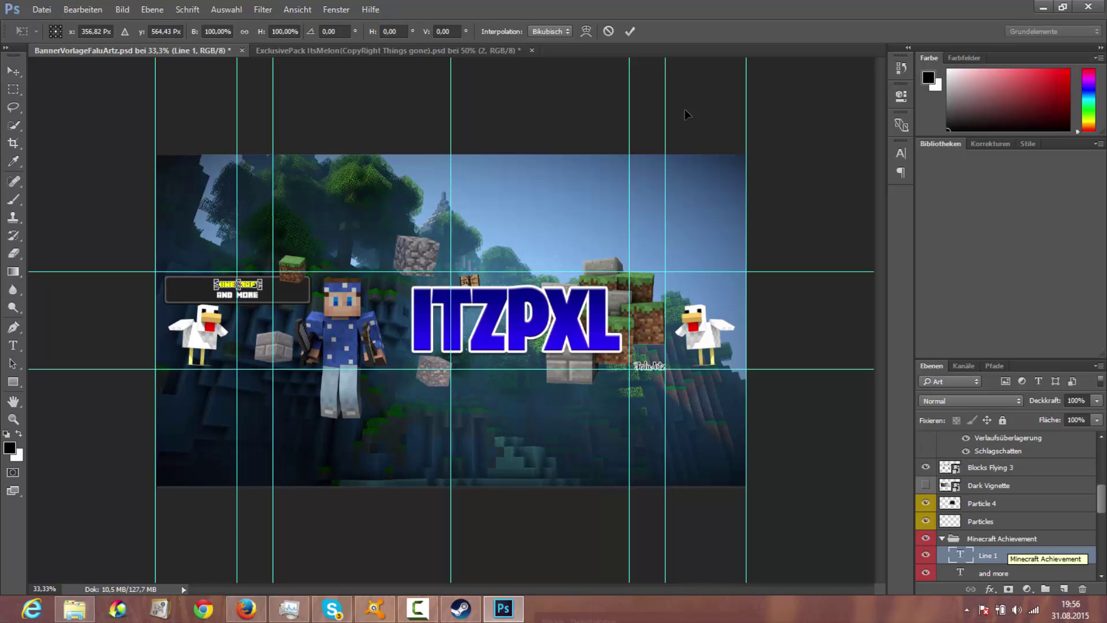
key(Return)
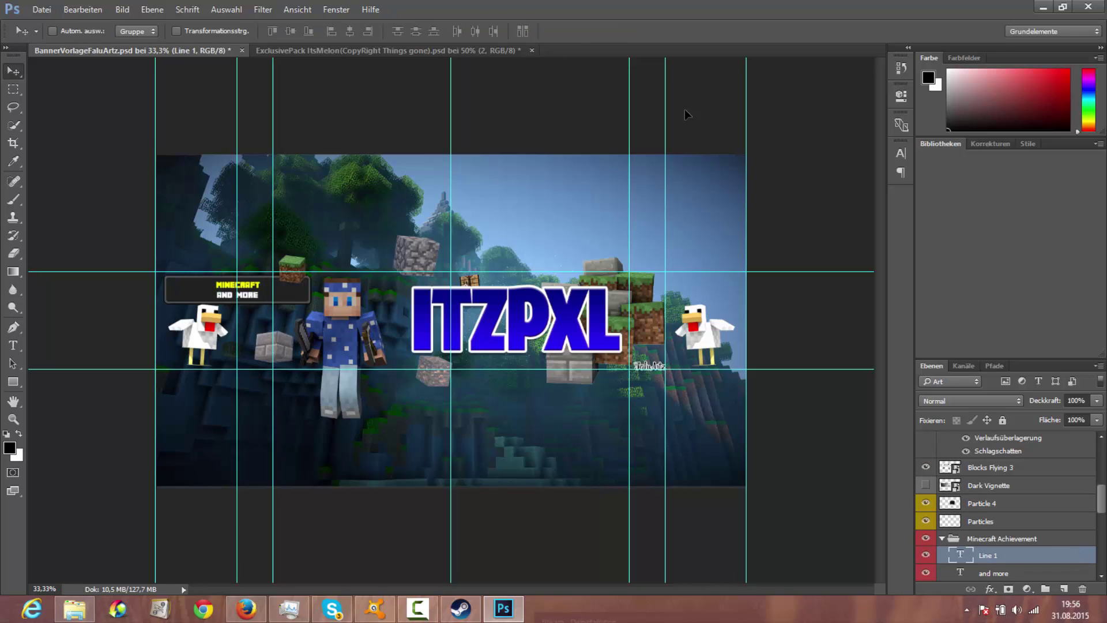
- Hide the Minecraft Achievement group
key(ctrl+comma)
click(926, 539)
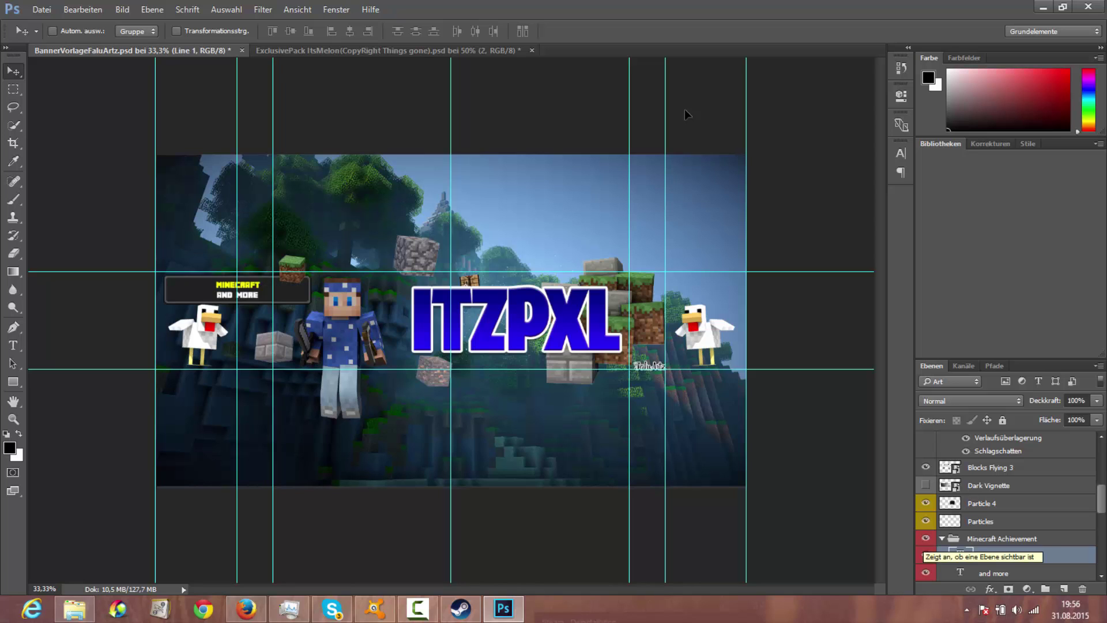
click(926, 538)
- Move the left chicken, Rig 9 Kopie, upward and slightly inward, just below the upper horizontal guide
scroll(926, 539, down, 2)
click(985, 518)
key(ctrl+t)
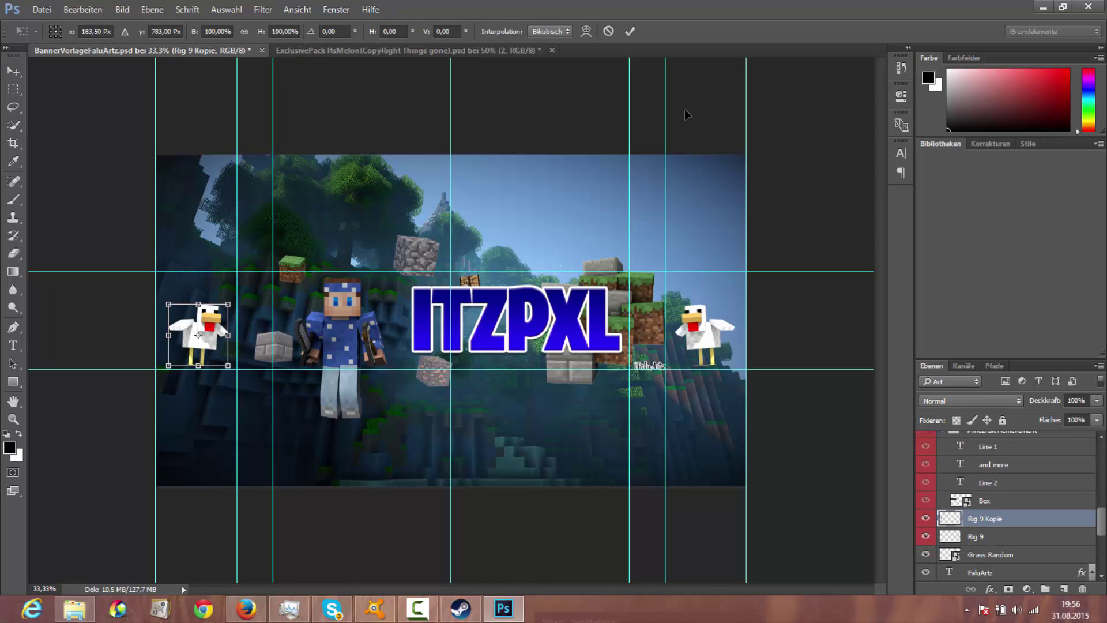
drag(209, 328, 213, 304)
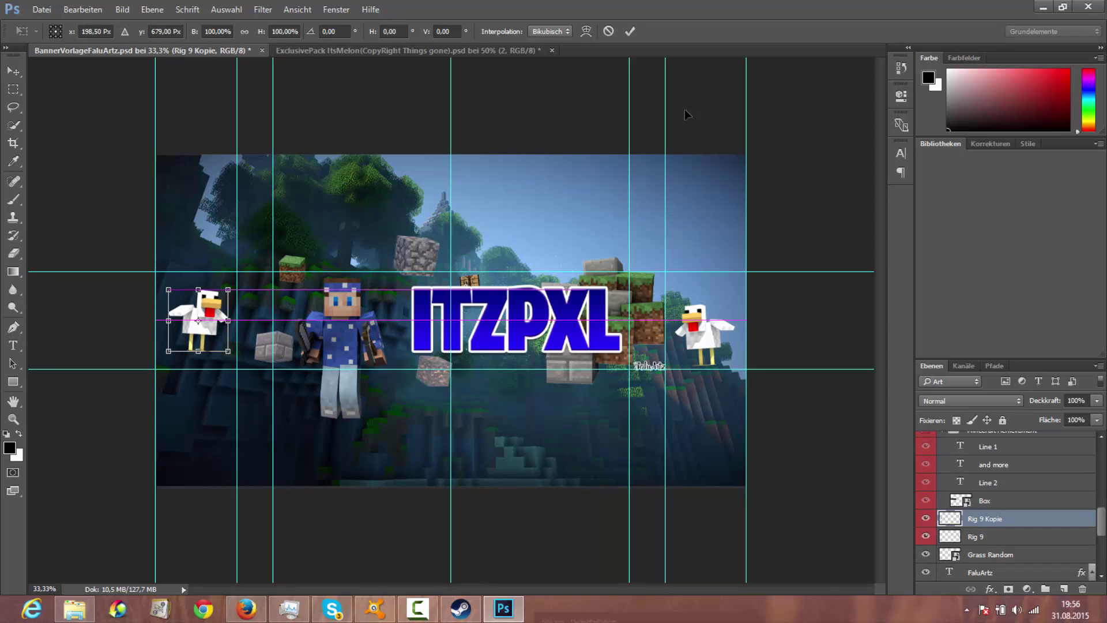
key(shift+Up)
key(shift+Up)
key(shift+Up)
key(shift+Up)
key(shift+Up)
key(shift+Right)
key(shift+Right)
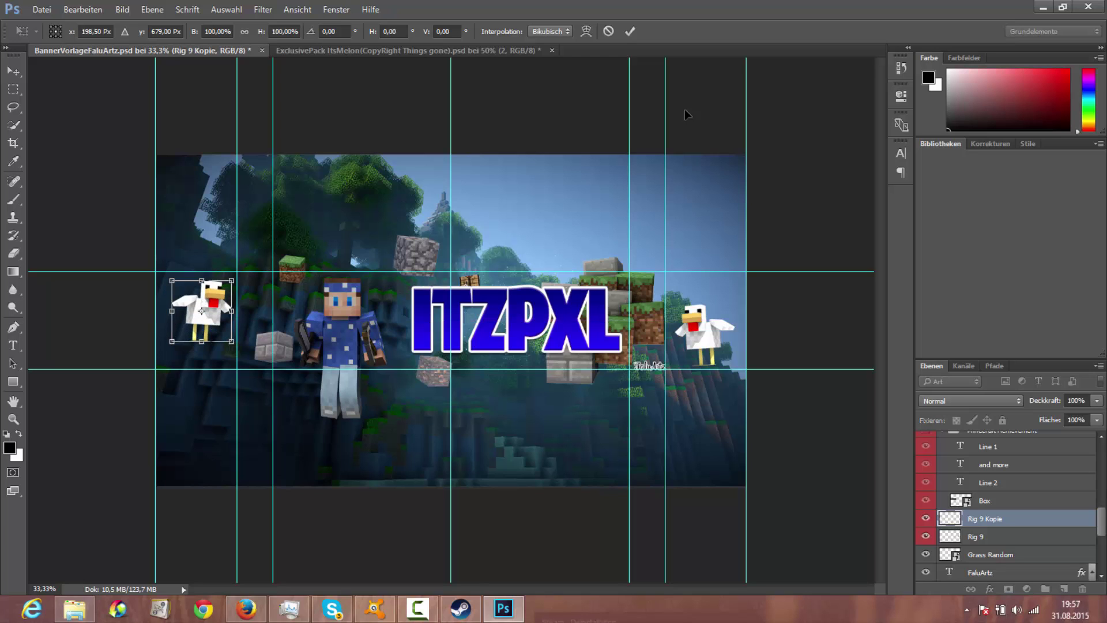
key(Return)
- Raise the right chicken, Rig 9, to about Y 706 px, keeping its original proportions
key(alt+bracketleft)
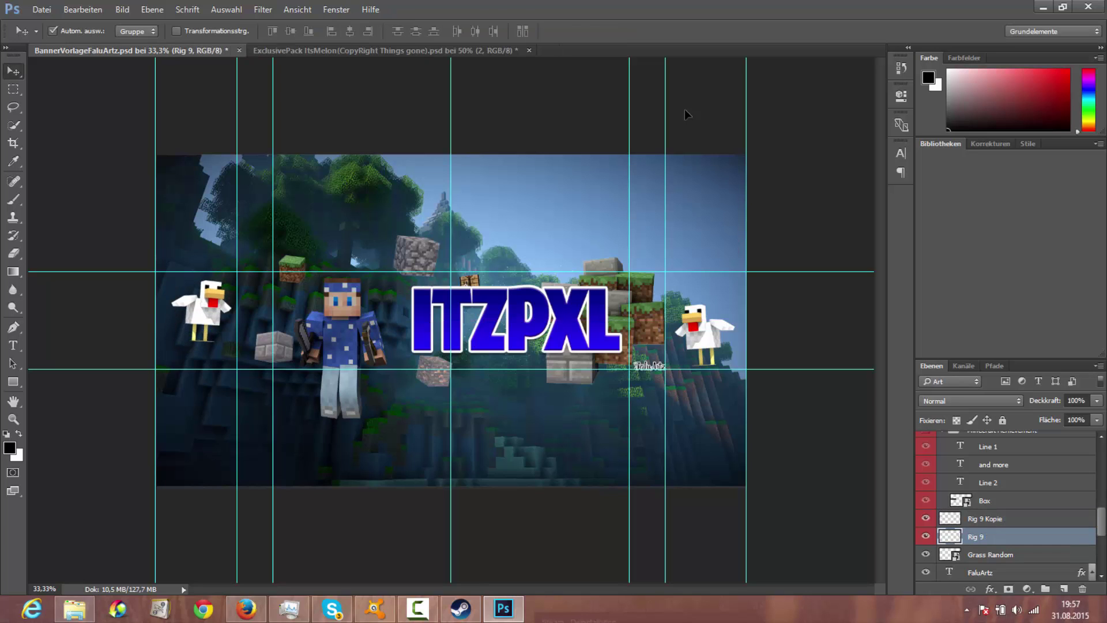
key(ctrl+t)
drag(705, 326, 706, 312)
drag(705, 353, 707, 349)
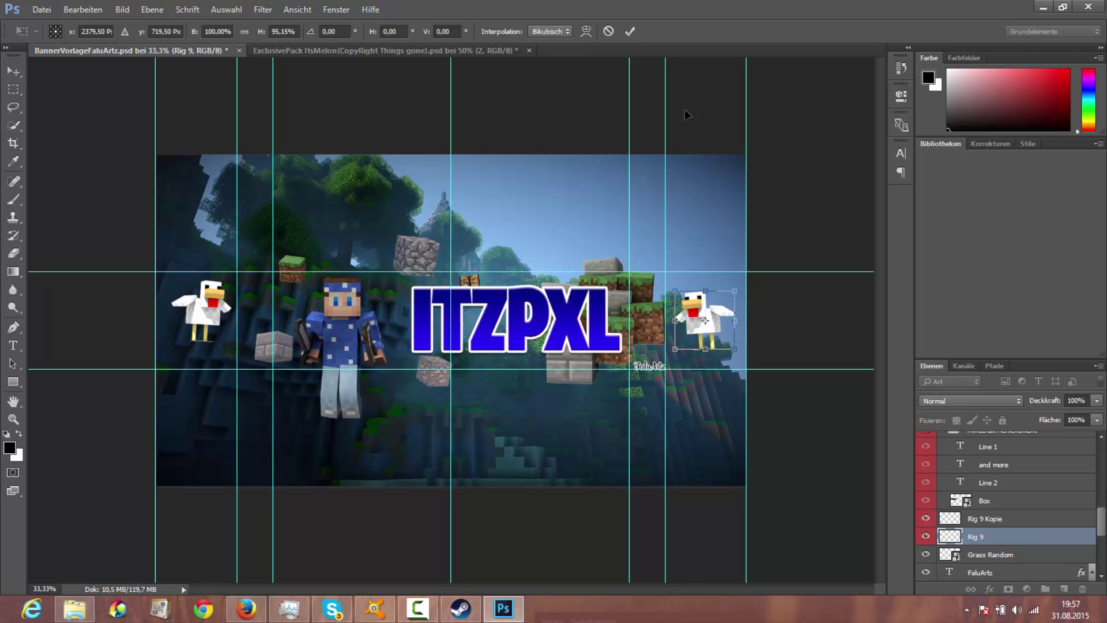
click(13, 71)
key(Return)
key(Return)
key(ctrl+t)
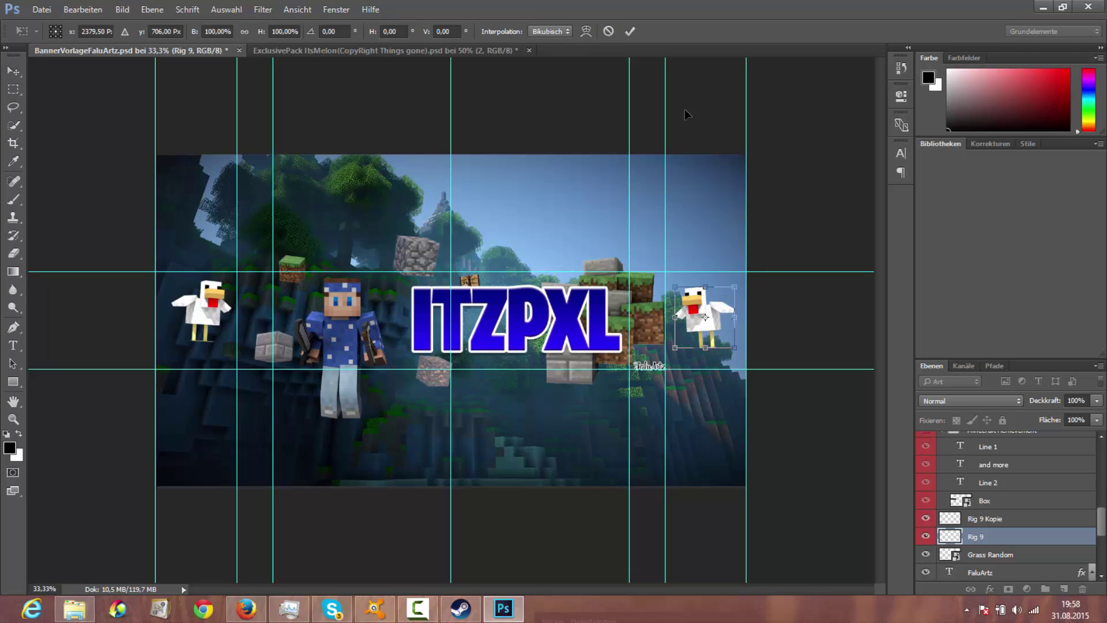
click(12, 71)
key(Return)
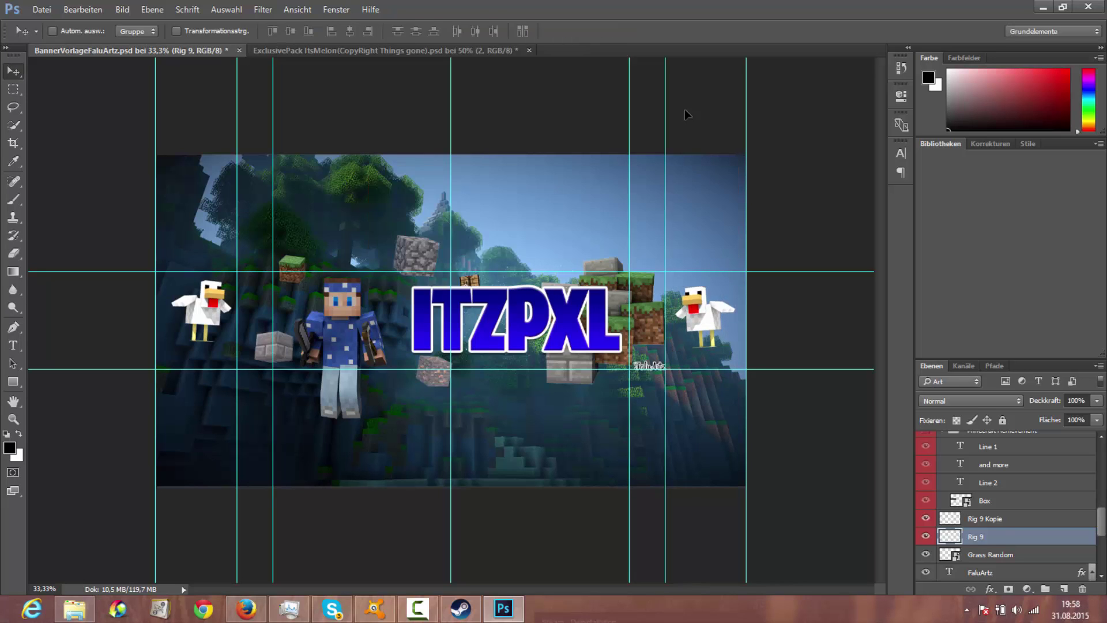
- Lower the left chicken, Rig 9 Kopie, and shift it slightly outward to line up with the right chicken
click(985, 518)
key(ctrl+t)
drag(209, 300, 205, 315)
click(13, 71)
key(Return)
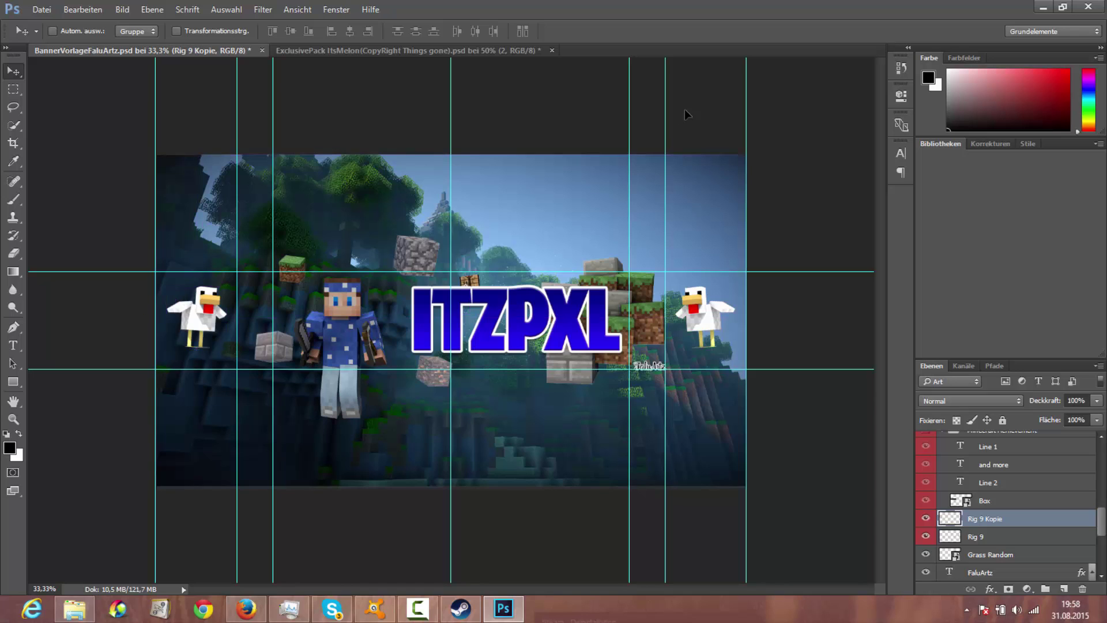
key(ctrl+t)
key(Return)
- Nudge the right chicken to about X 2385.5 px, Y 712 px and fine-tune the left chicken's height to match
key(alt+bracketleft)
key(ctrl+t)
drag(704, 322, 697, 306)
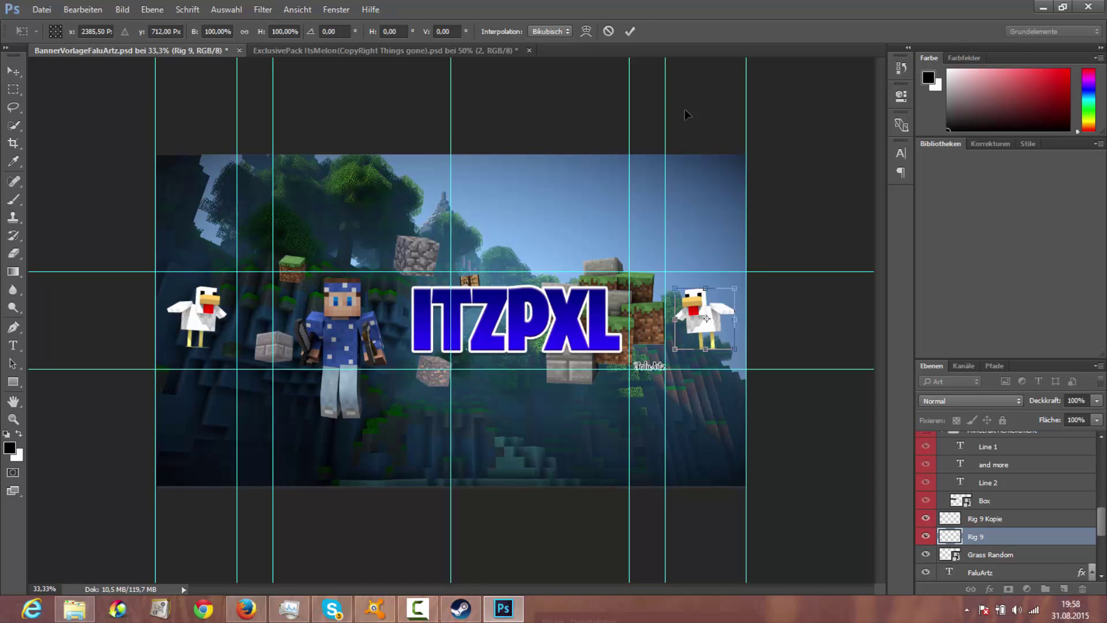
key(Return)
key(alt+bracketright)
key(ctrl+t)
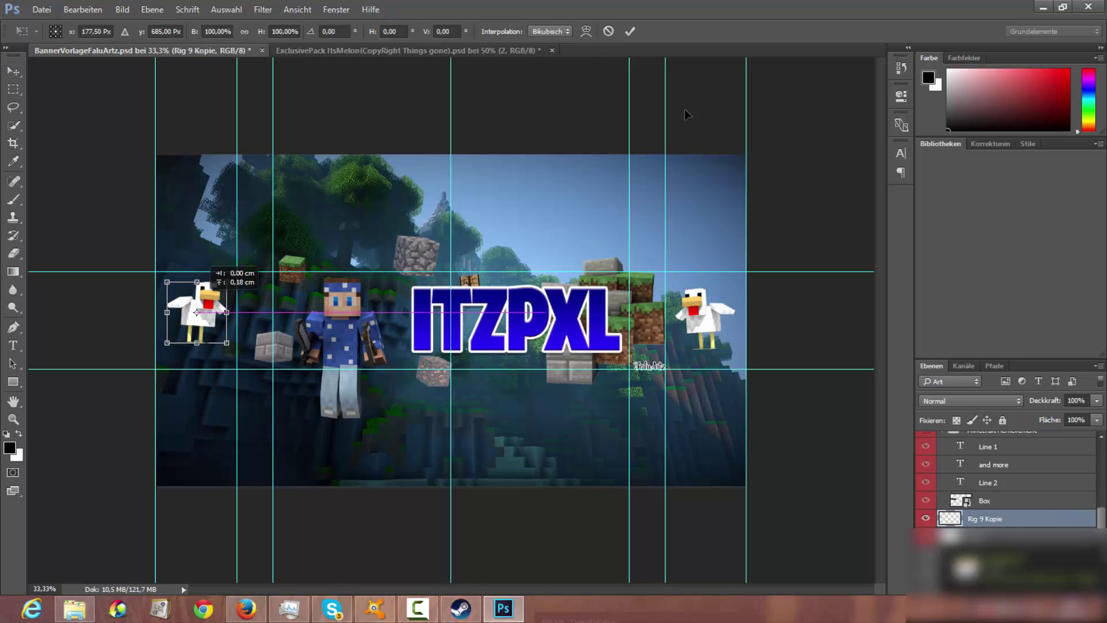
key(Return)
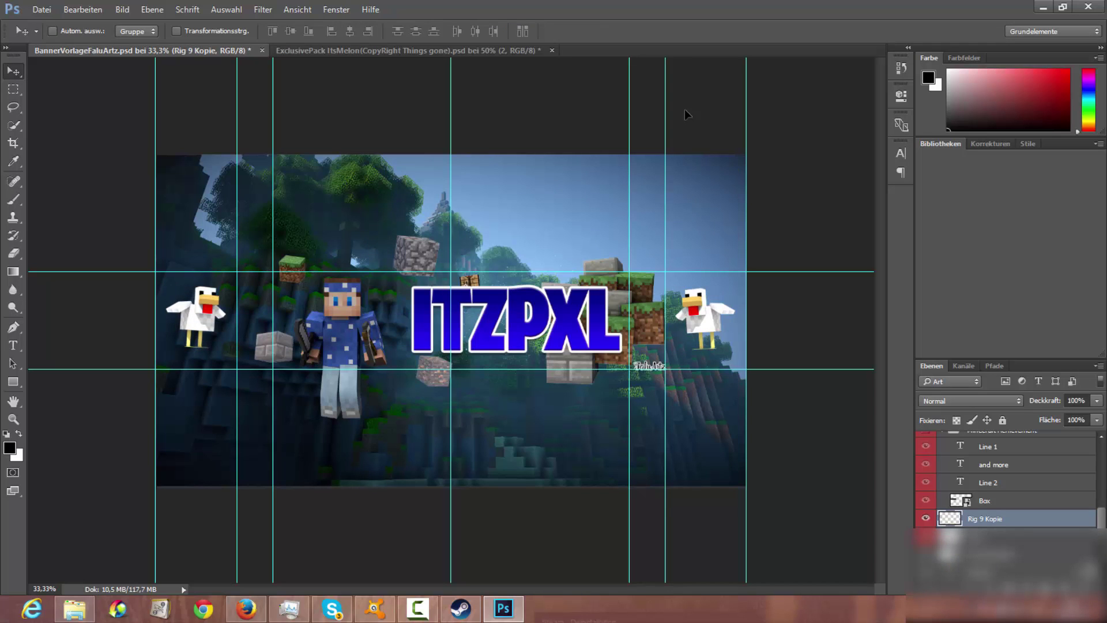
- Select the small FaluArtz signature text below the blocks and nudge it into alignment with the nearby vertical guide
ctrl+click(649, 366)
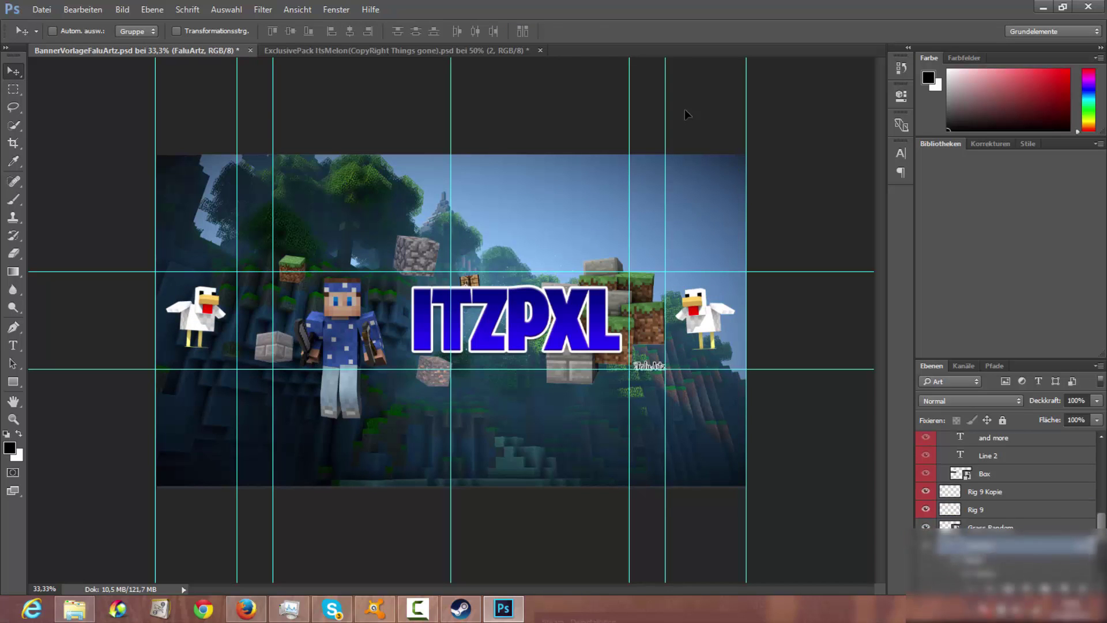
drag(650, 366, 645, 365)
key(shift+Right)
key(shift+Right)
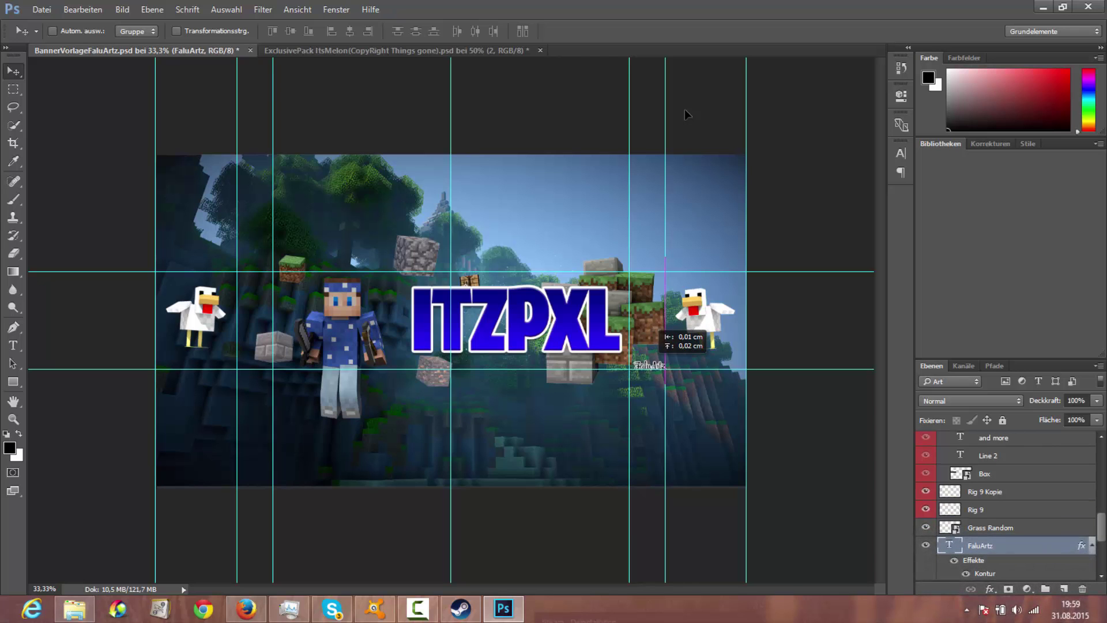